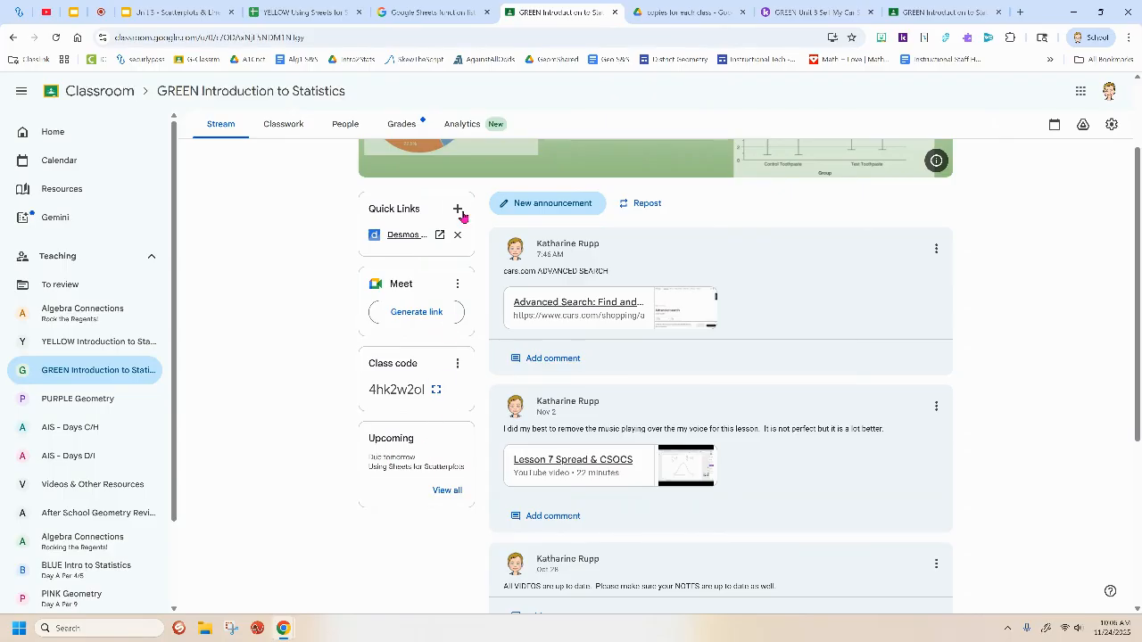
# Show the class's Classwork page and close the YELLOW scatterplot spreadsheet, Google Sheets function list and Drive folder tabs.
pyautogui.click(295, 133)
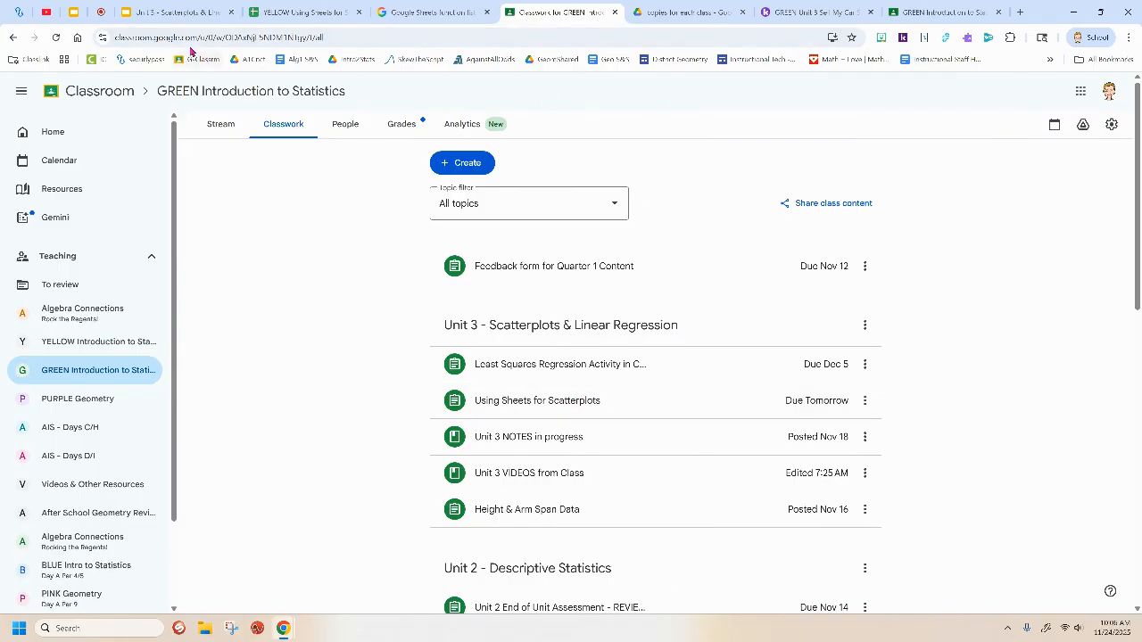
pyautogui.click(323, 15)
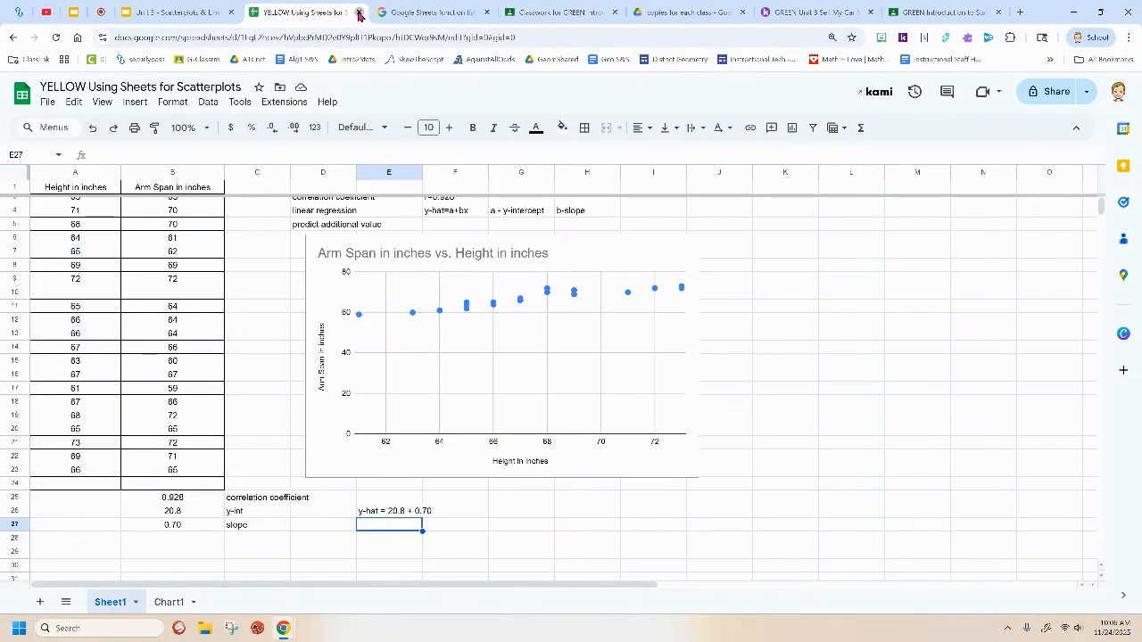
pyautogui.click(358, 12)
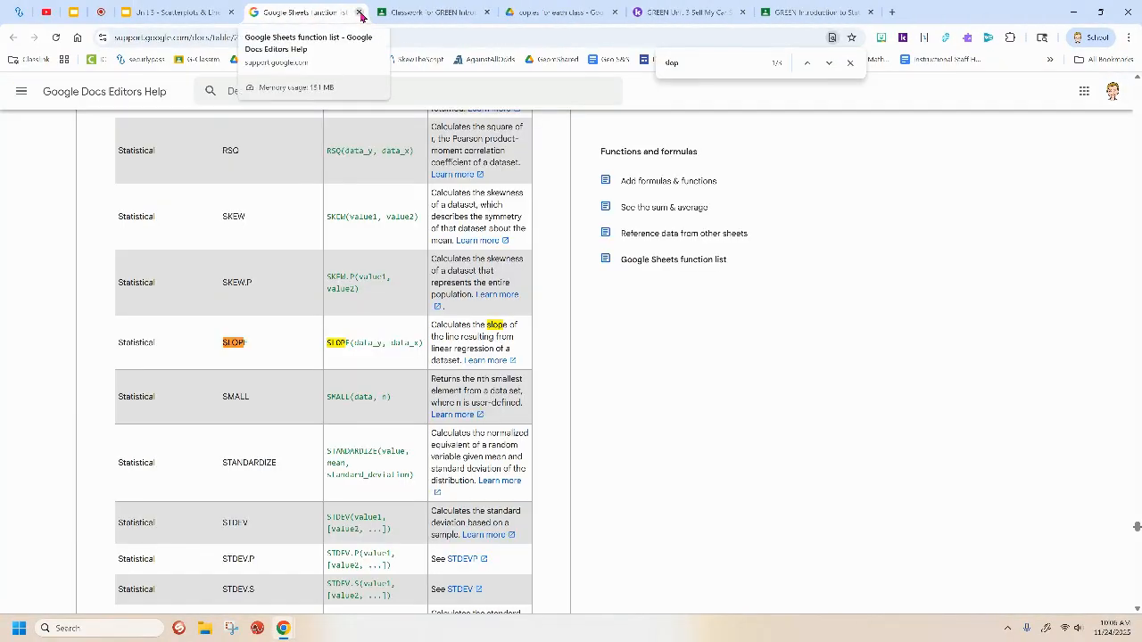
pyautogui.click(359, 12)
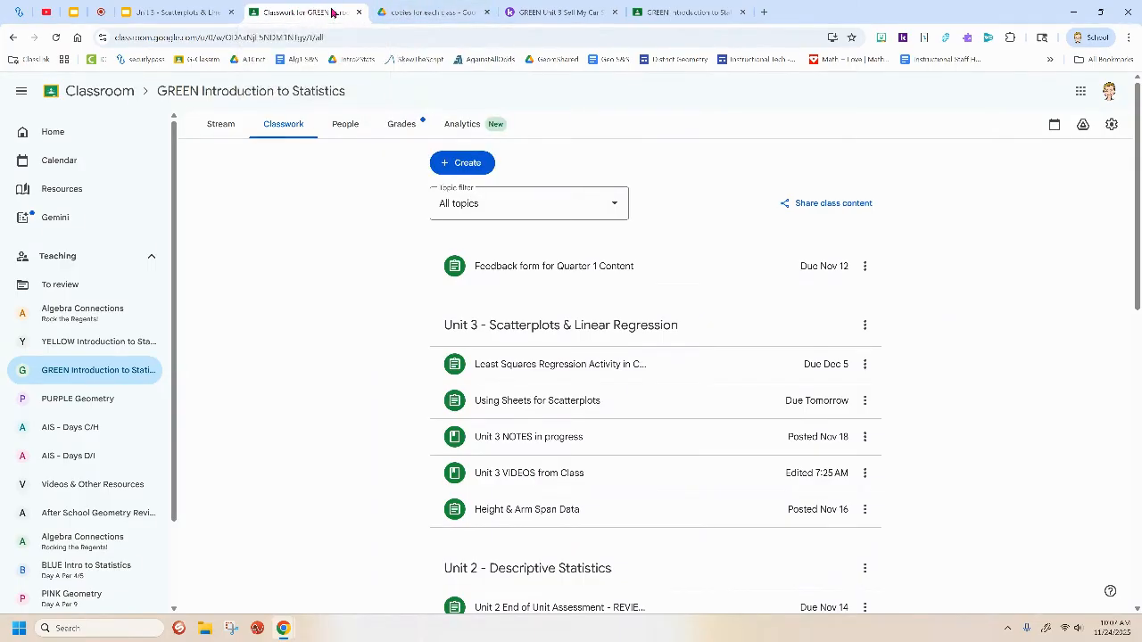
pyautogui.click(422, 11)
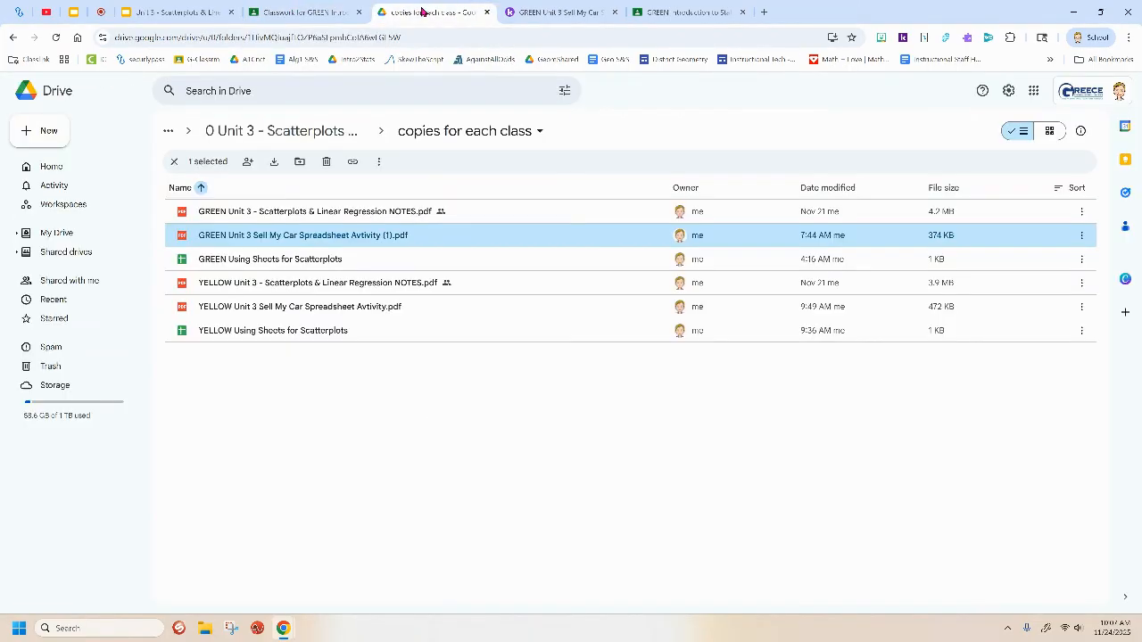
pyautogui.click(487, 11)
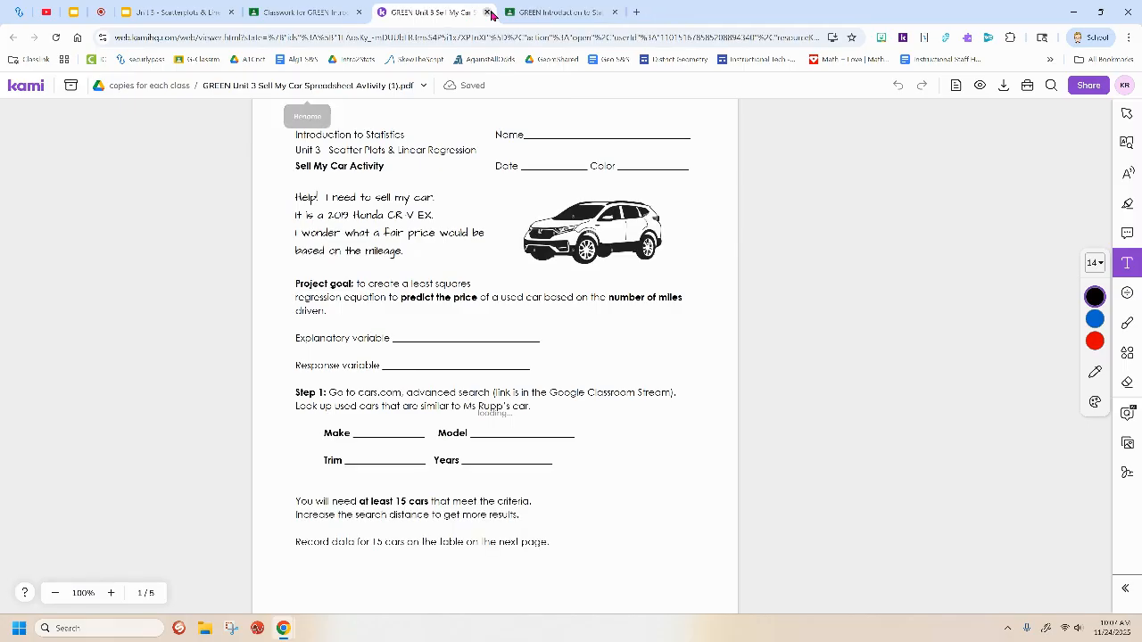
# Switch to the Unit 3 slides and open the GREEN Using Sheets for Scatterplots spreadsheet from there.
pyautogui.click(561, 12)
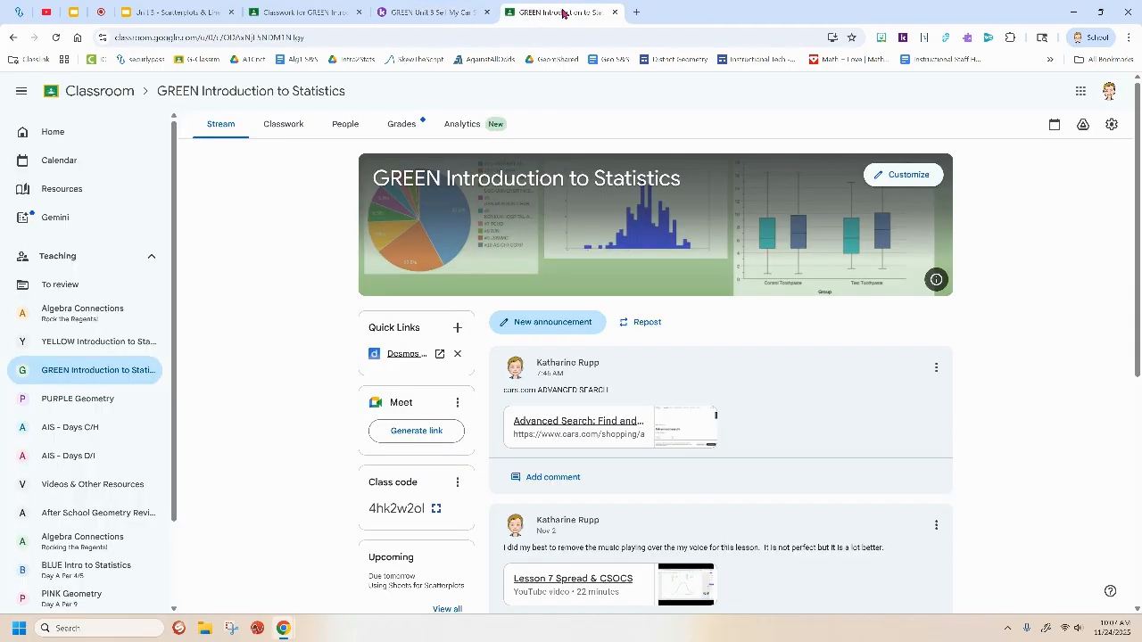
pyautogui.click(174, 11)
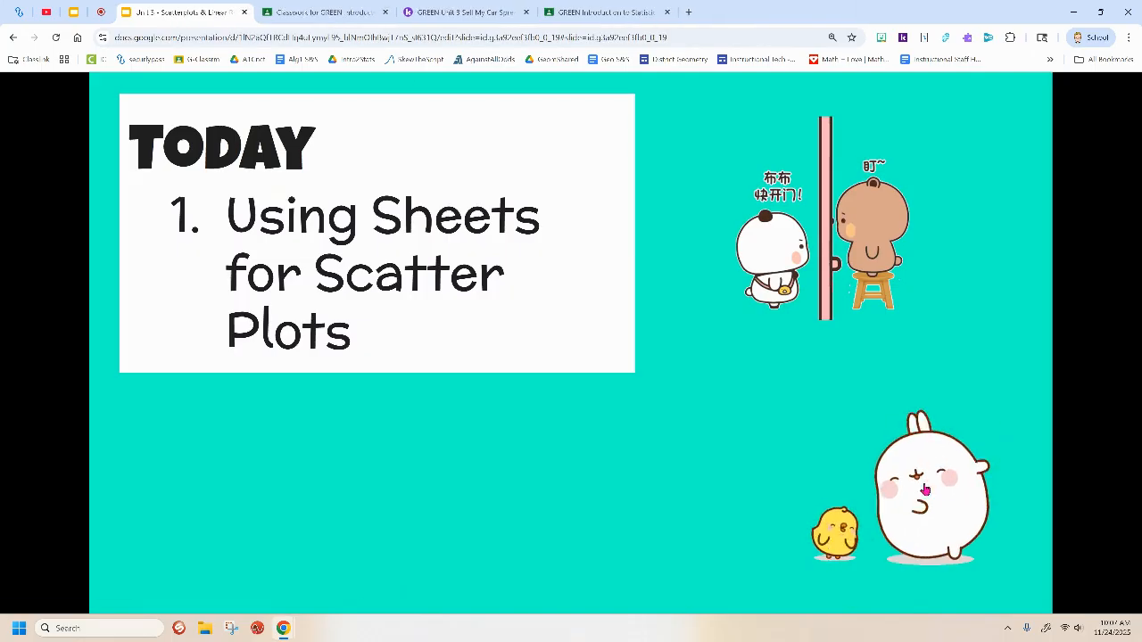
pyautogui.click(925, 489)
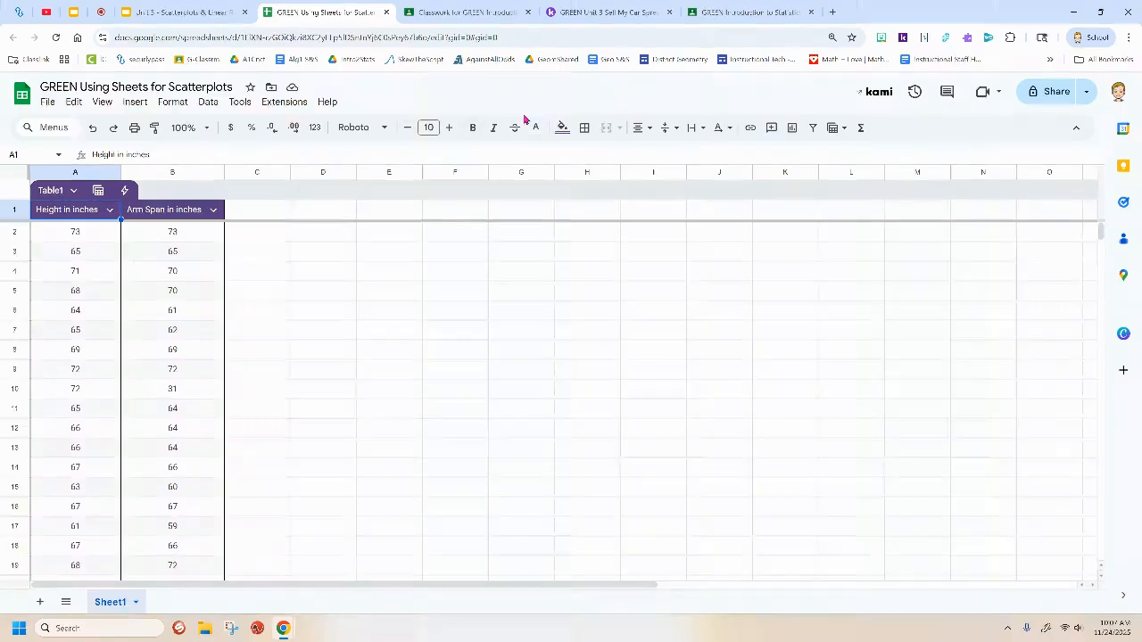
# Enlarge the browser zoom of the spreadsheet to 200% and dismiss the notice about the window size.
pyautogui.click(1129, 37)
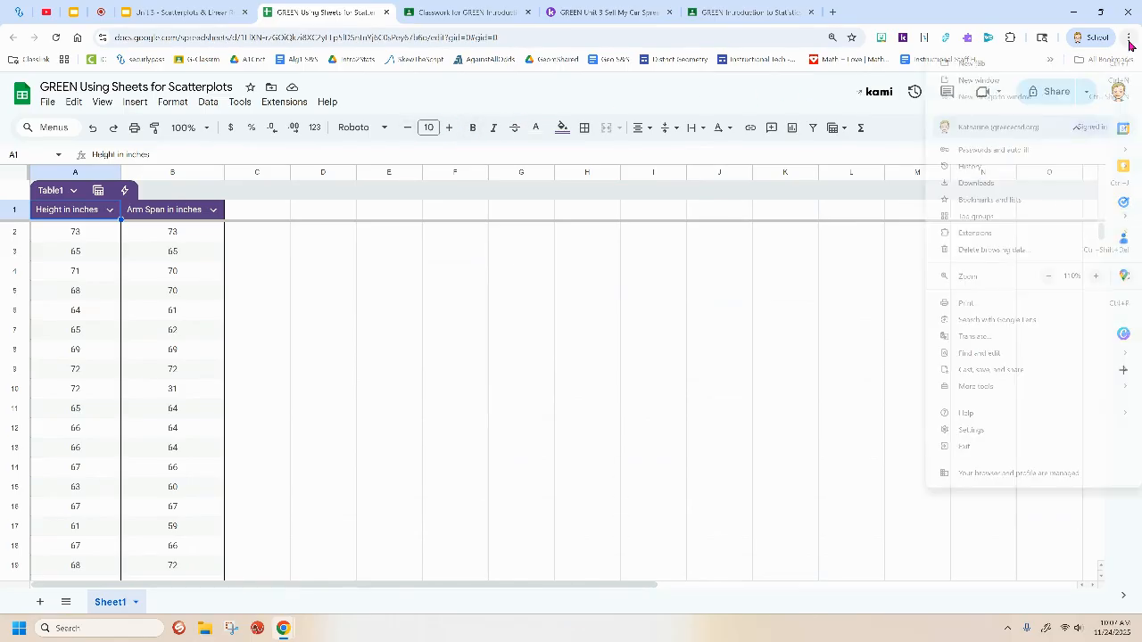
pyautogui.click(1096, 276)
pyautogui.click(1096, 276)
pyautogui.click(1095, 276)
pyautogui.click(1096, 276)
pyautogui.click(1096, 276)
pyautogui.click(1096, 275)
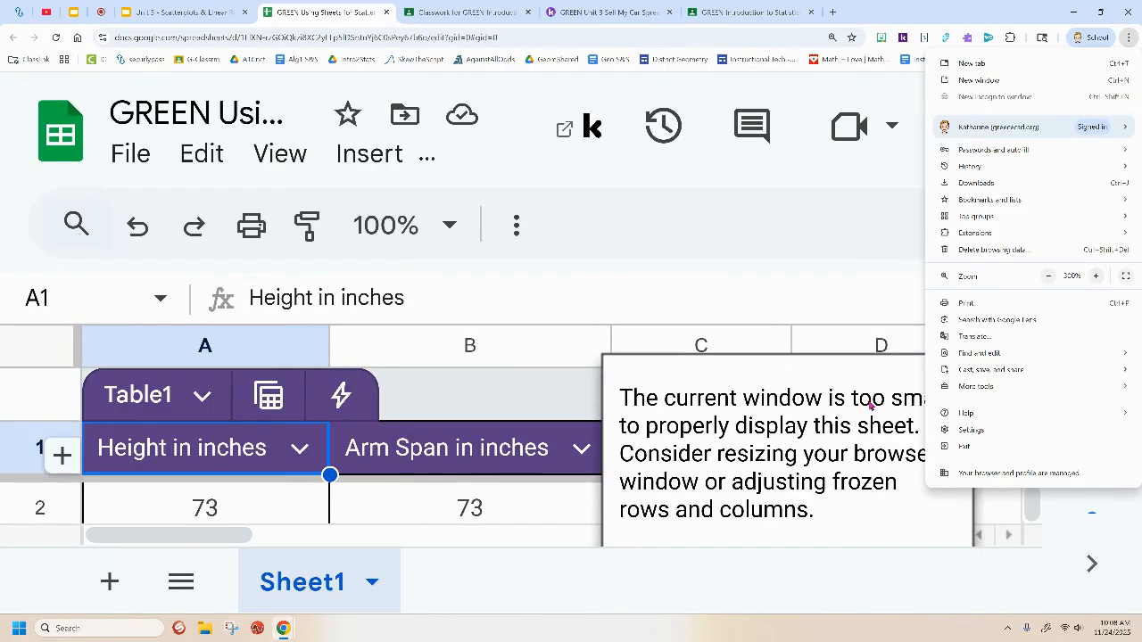
pyautogui.click(1047, 276)
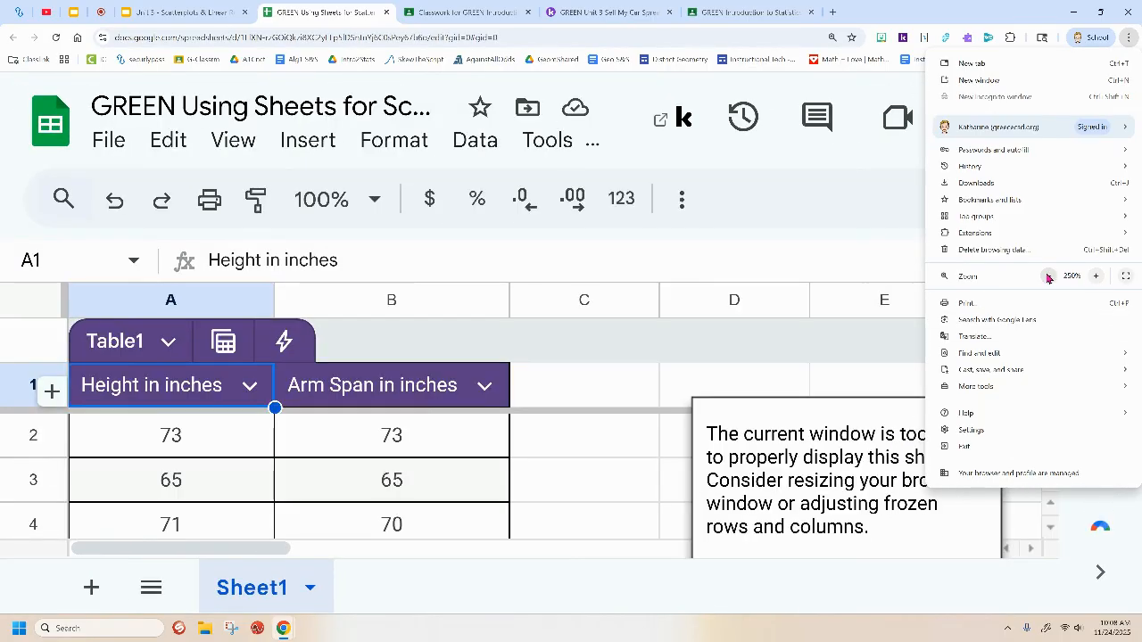
pyautogui.click(1048, 276)
pyautogui.click(719, 395)
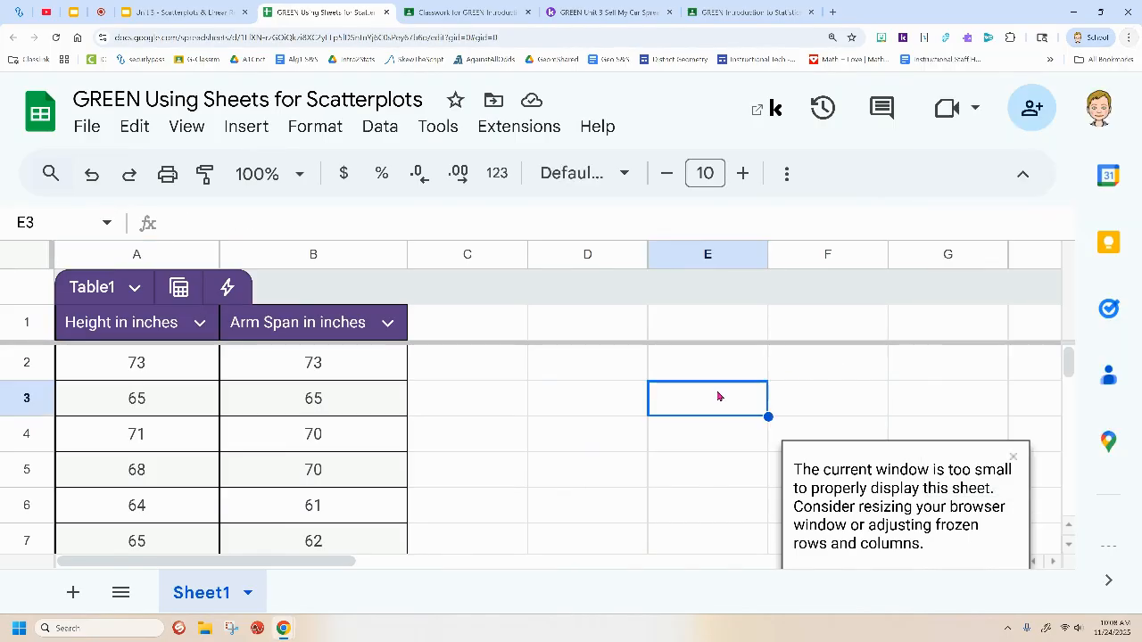
pyautogui.click(1014, 456)
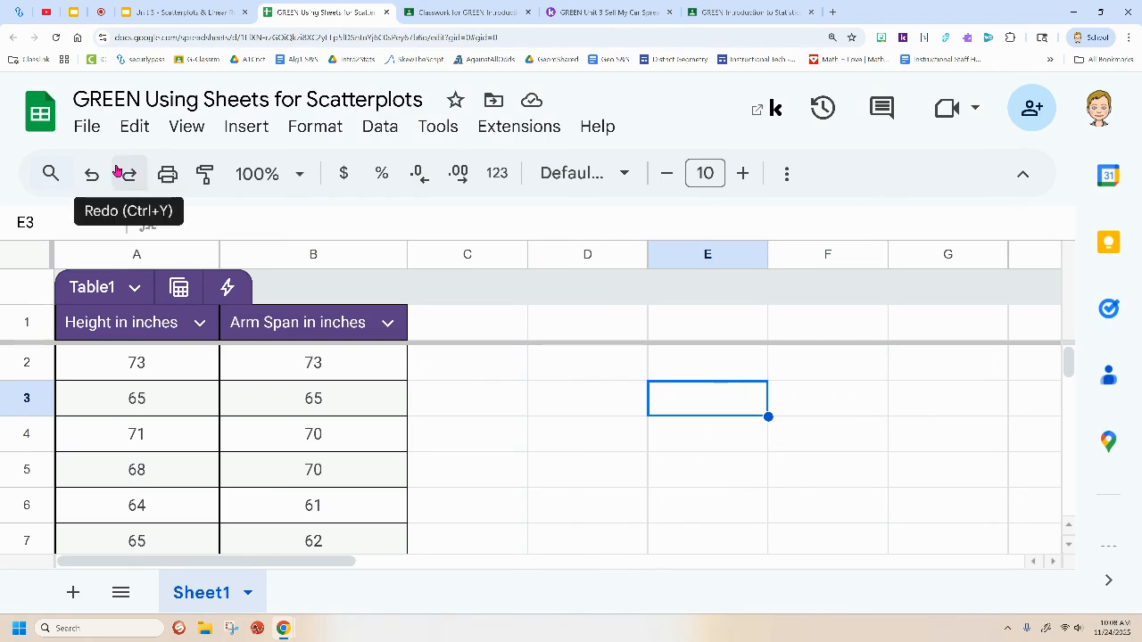
# Close the duplicate GREEN Introduction to Statistics class tab and return to the GREEN Using Sheets for Scatterplots spreadsheet.
pyautogui.click(485, 9)
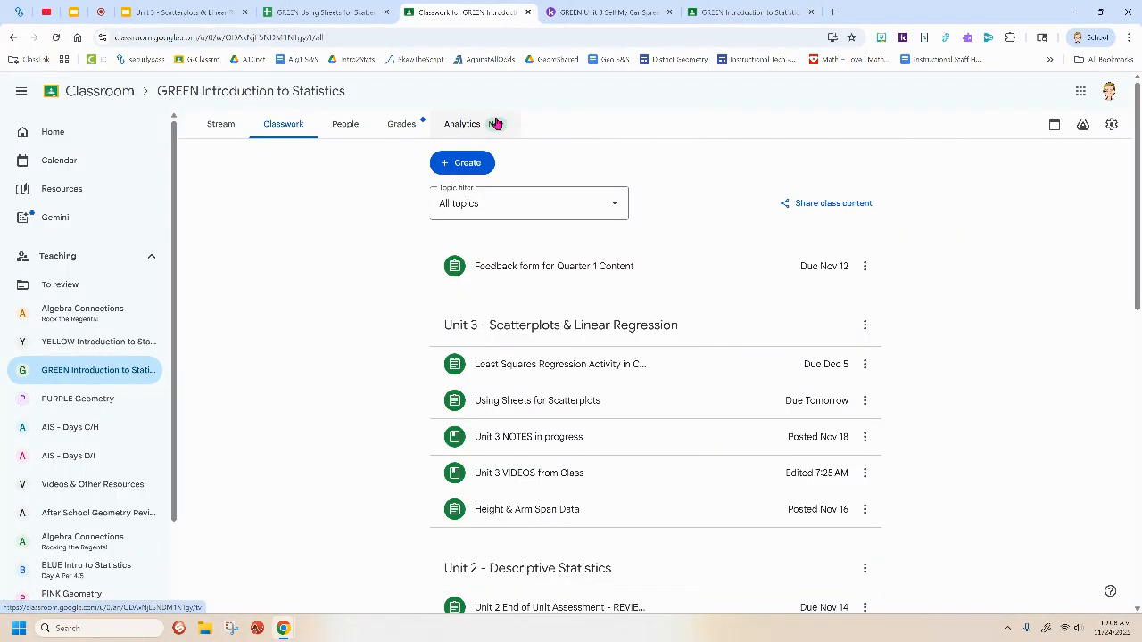
pyautogui.click(705, 10)
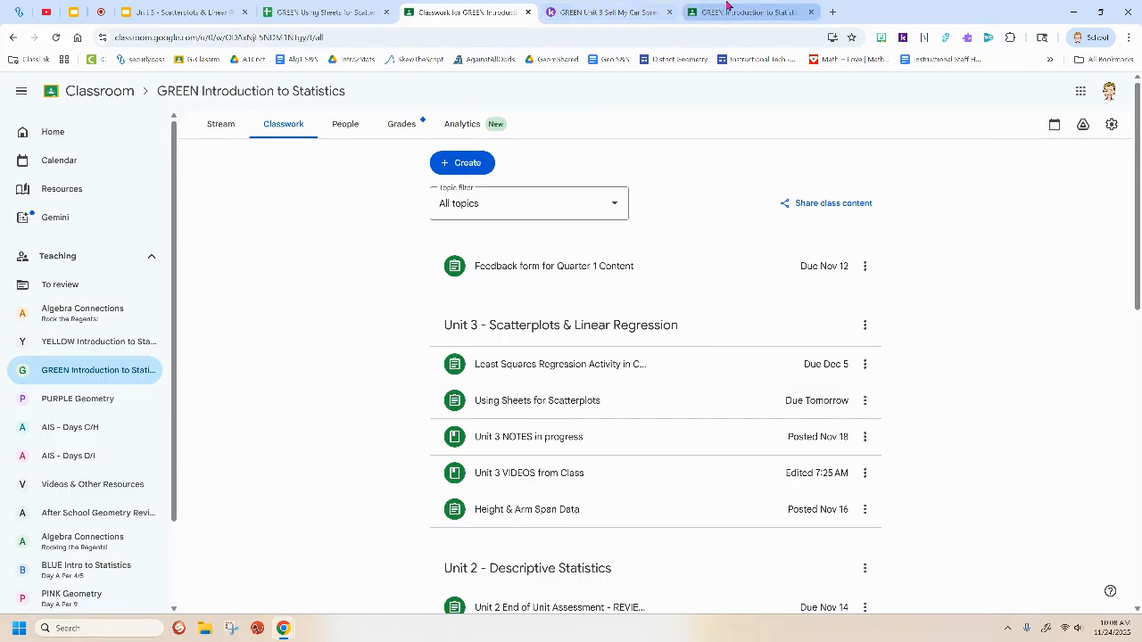
pyautogui.click(811, 12)
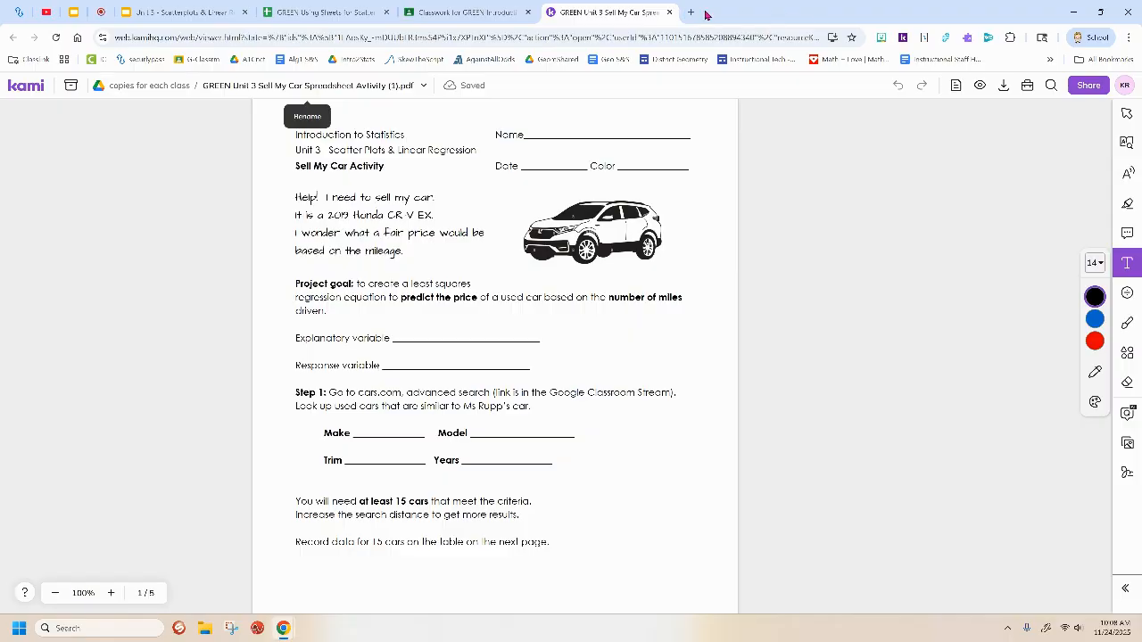
pyautogui.click(466, 14)
pyautogui.click(297, 7)
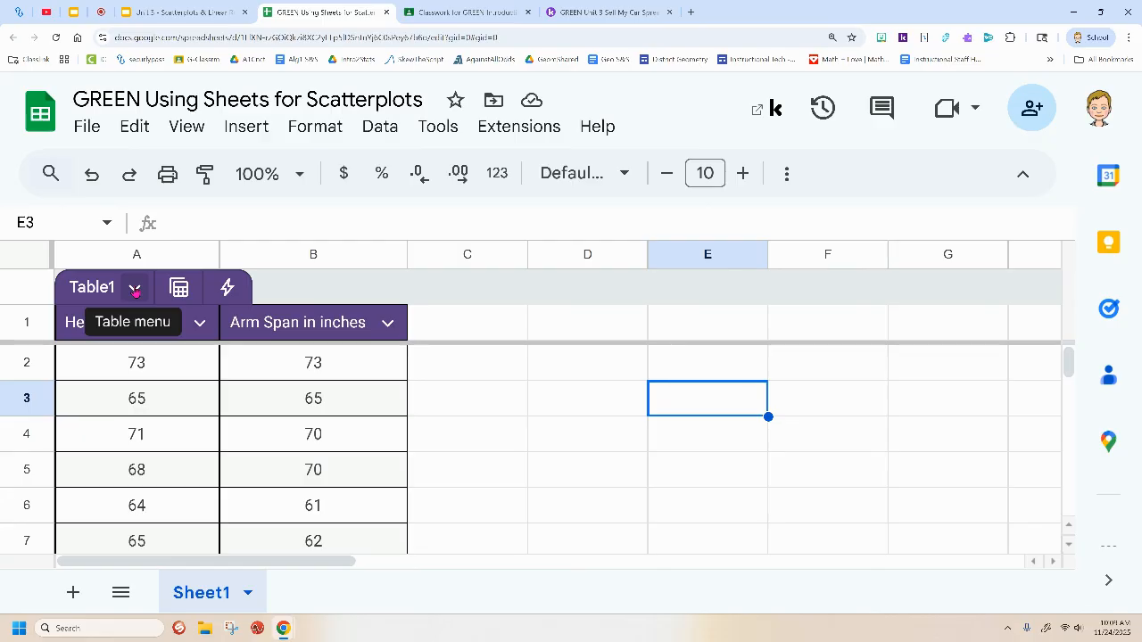
# Revert Table1 with the height and arm span columns to unformatted data and look through its rows.
pyautogui.click(135, 290)
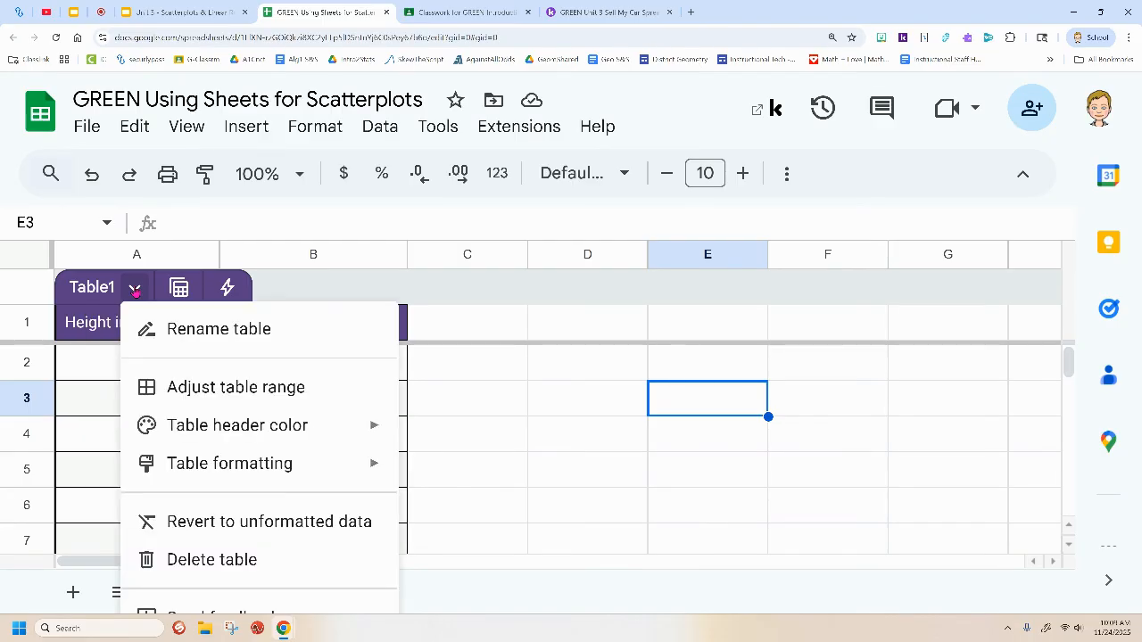
pyautogui.click(212, 532)
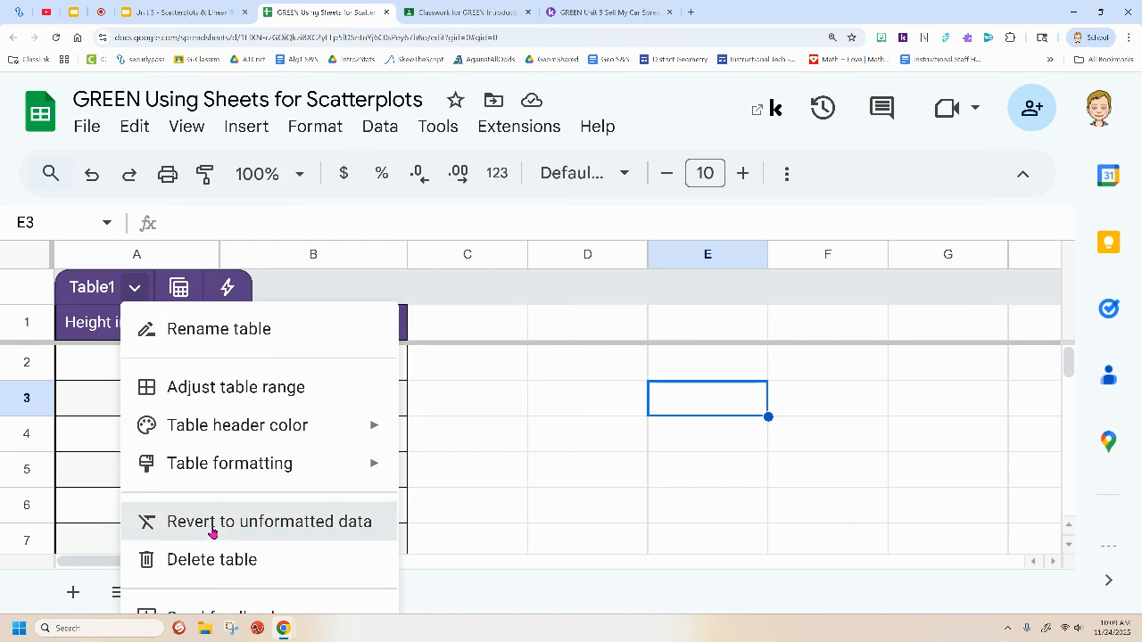
pyautogui.scroll(1, 379, 505)
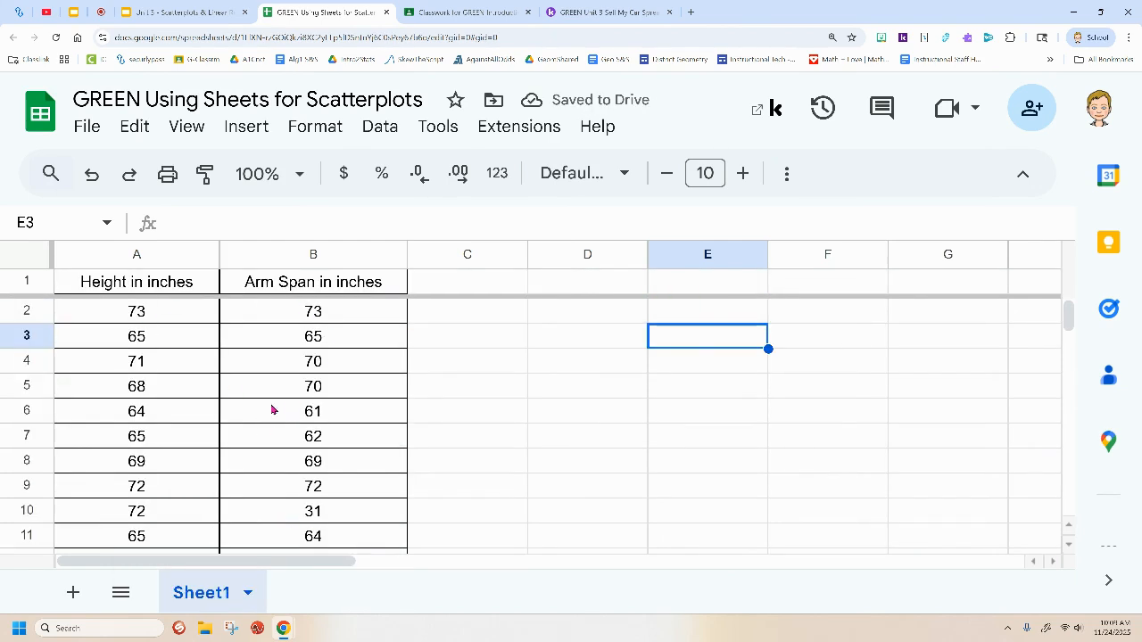
pyautogui.scroll(-5, 277, 419)
pyautogui.scroll(-2, 279, 429)
pyautogui.scroll(6, 279, 429)
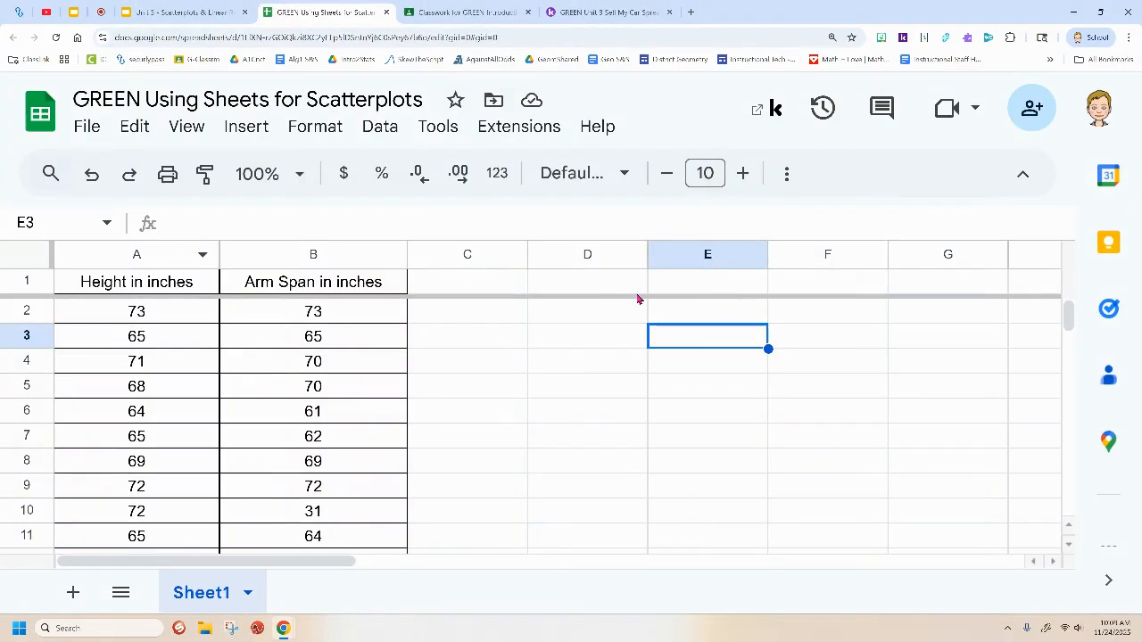
pyautogui.scroll(-5, 288, 392)
pyautogui.scroll(-3, 288, 396)
pyautogui.scroll(7, 288, 396)
# Enter the labels "scatterplot", "correlation coefficient" and "Linear Regression" in cells D2, D3 and D4.
pyautogui.click(576, 321)
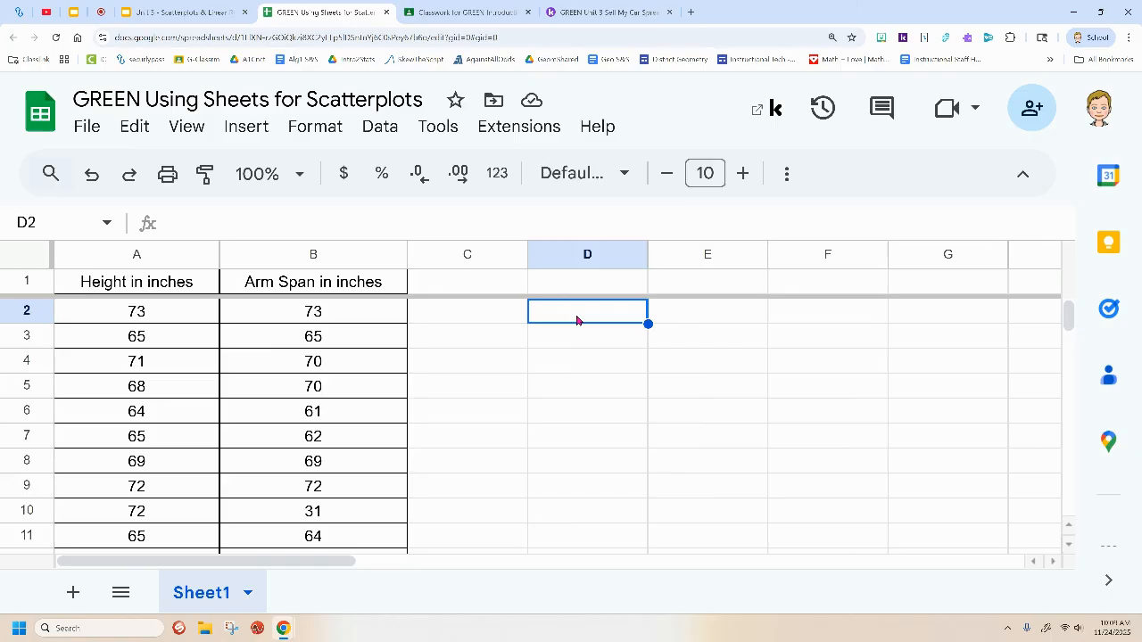
pyautogui.write('scat')
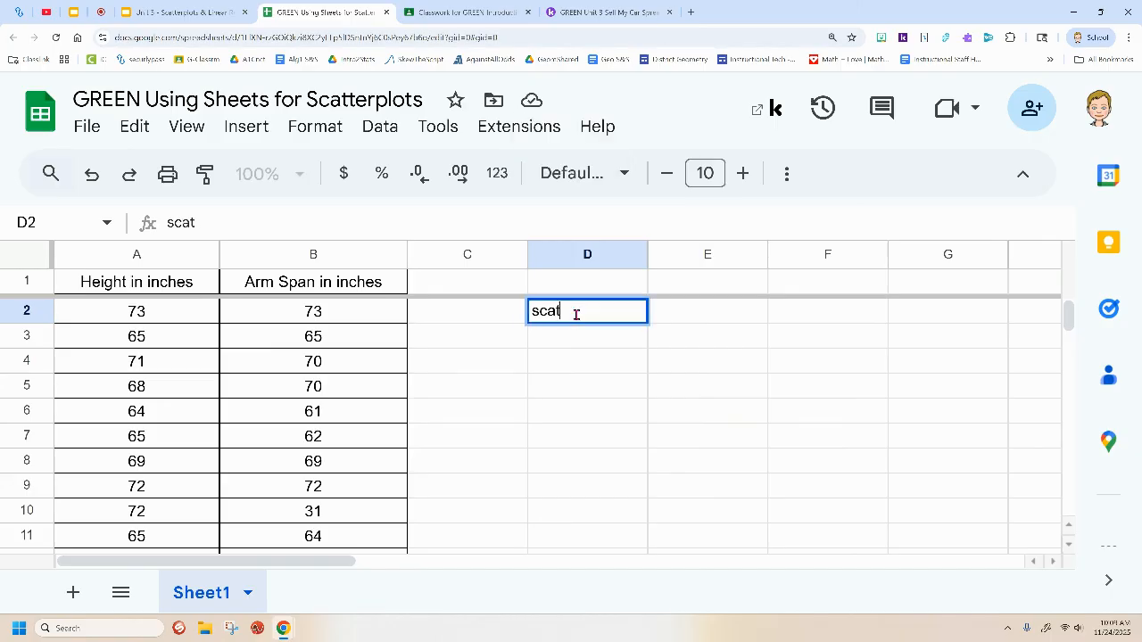
pyautogui.write('terplot')
pyautogui.press('Return')
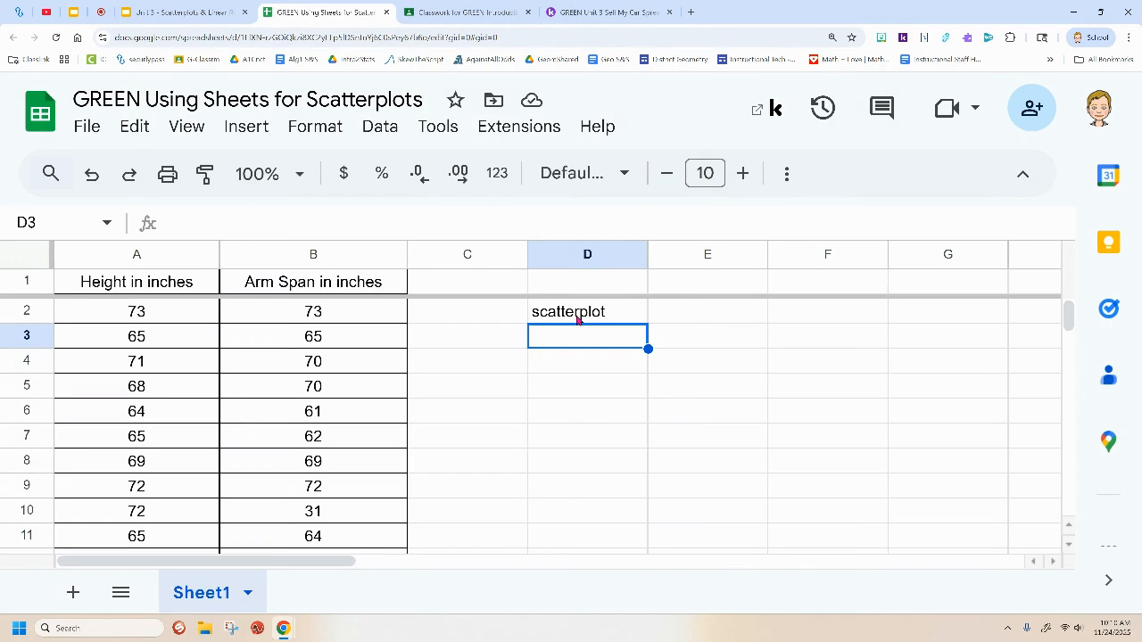
pyautogui.write('correla')
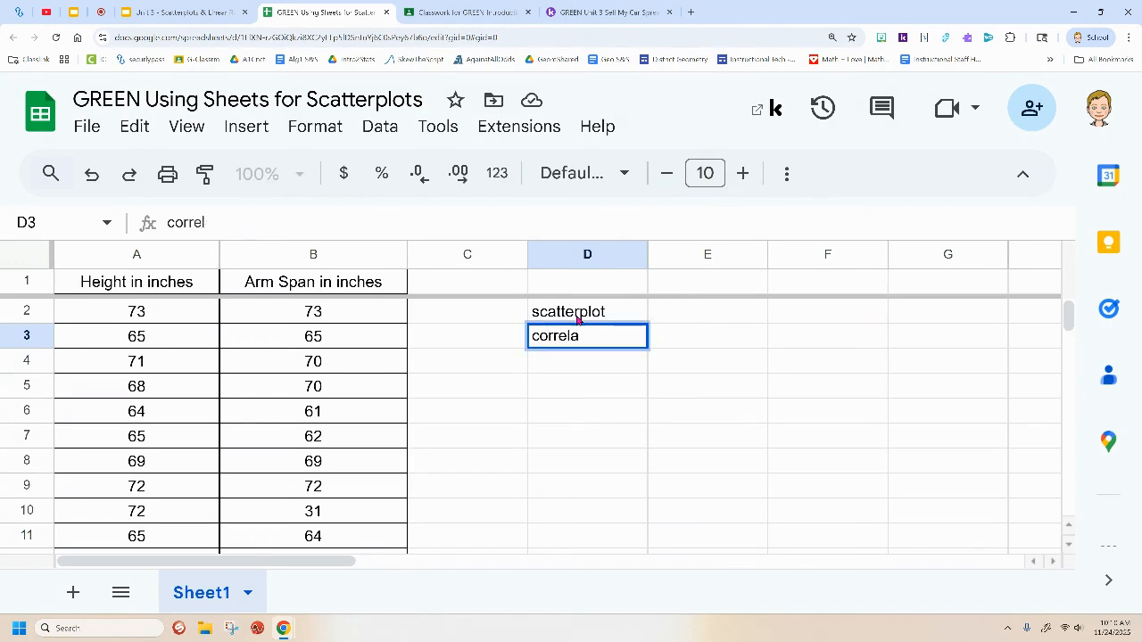
pyautogui.write('tion coe')
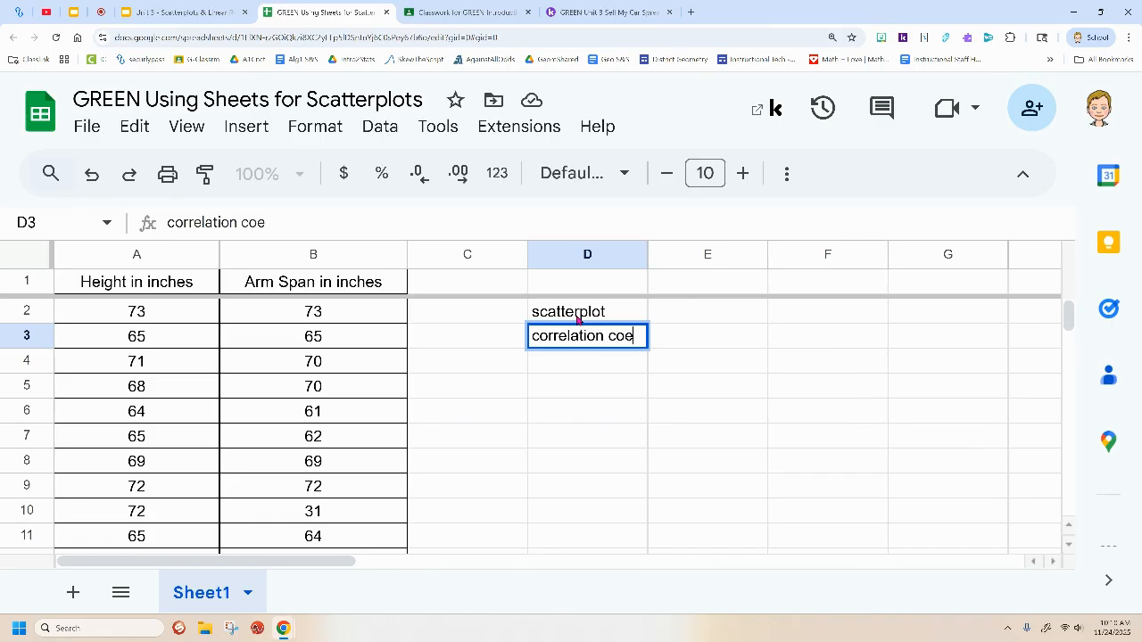
pyautogui.write('fficient')
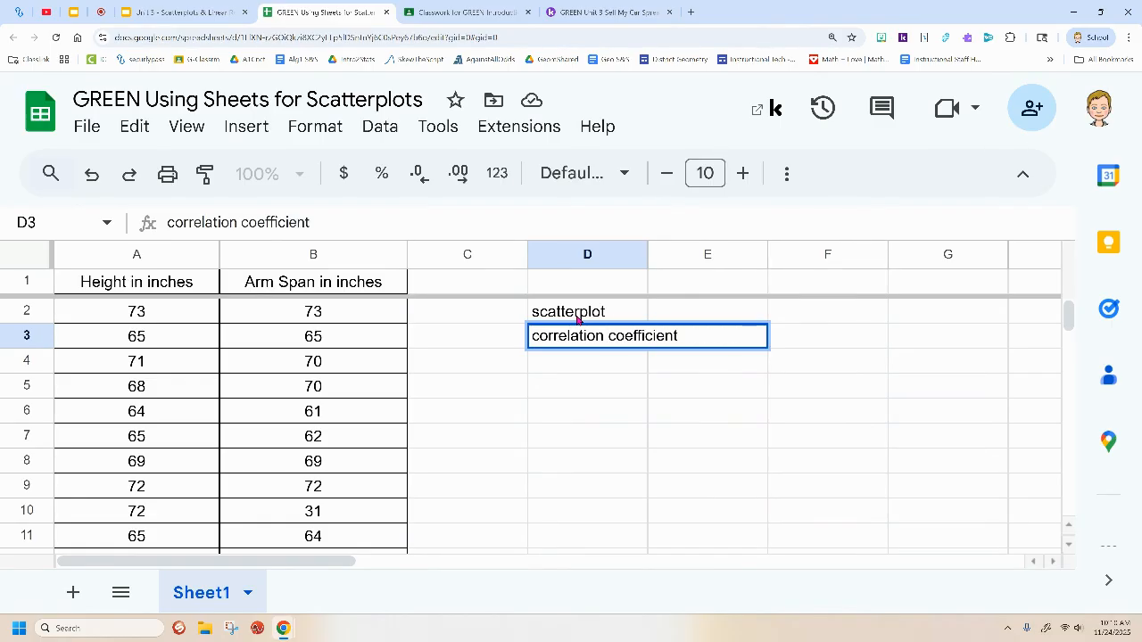
pyautogui.press('Return')
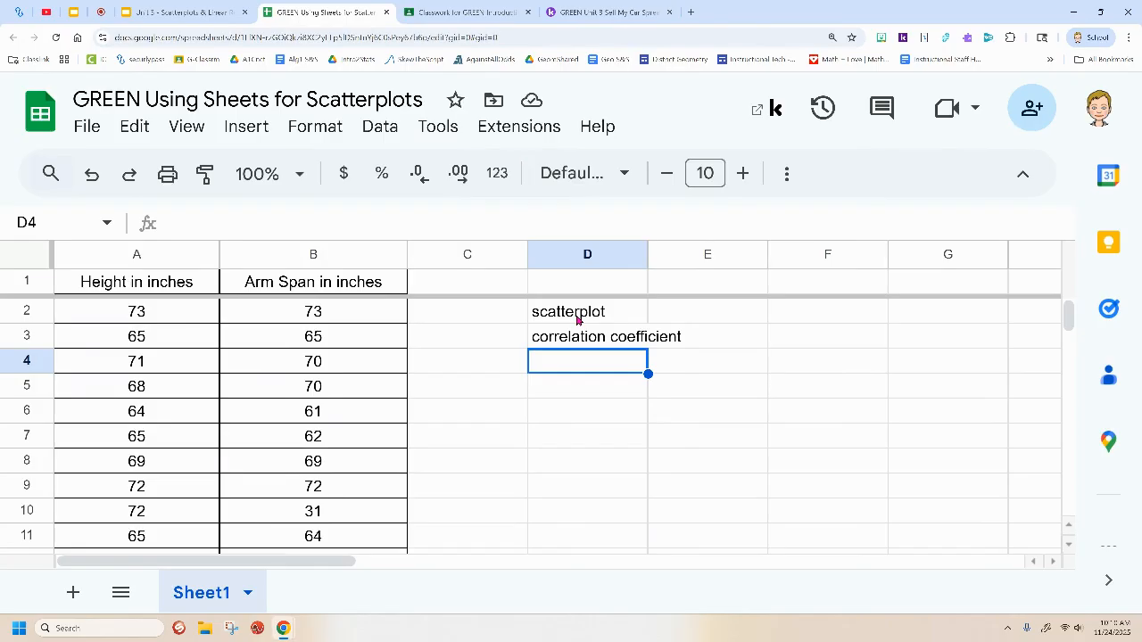
pyautogui.write('Linear')
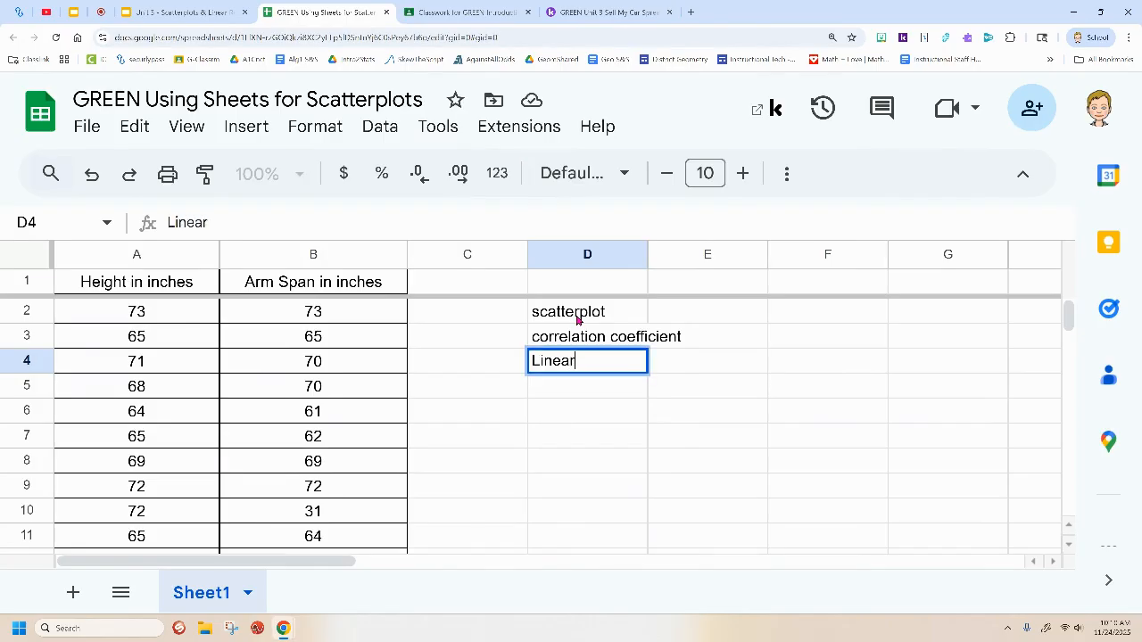
pyautogui.write(' Regression')
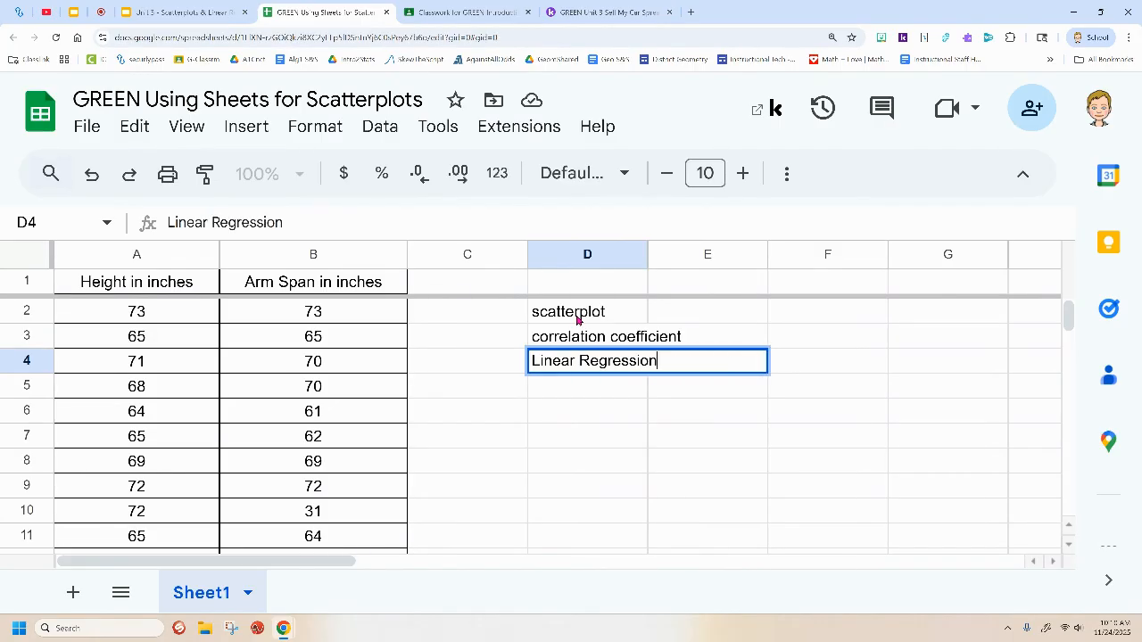
pyautogui.press('Return')
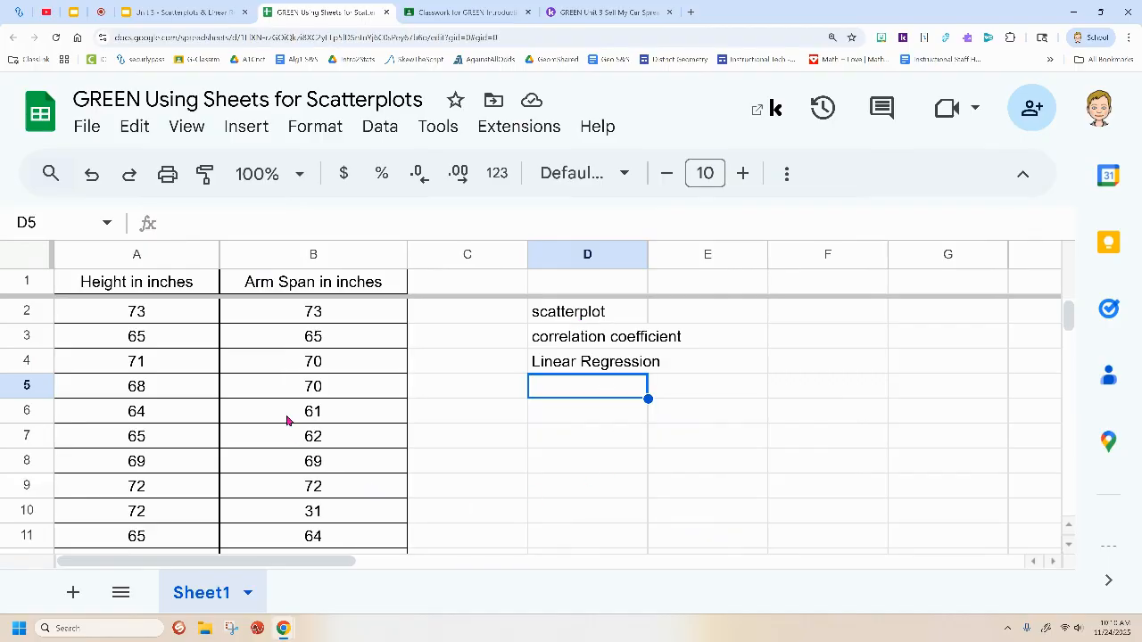
pyautogui.click(275, 367)
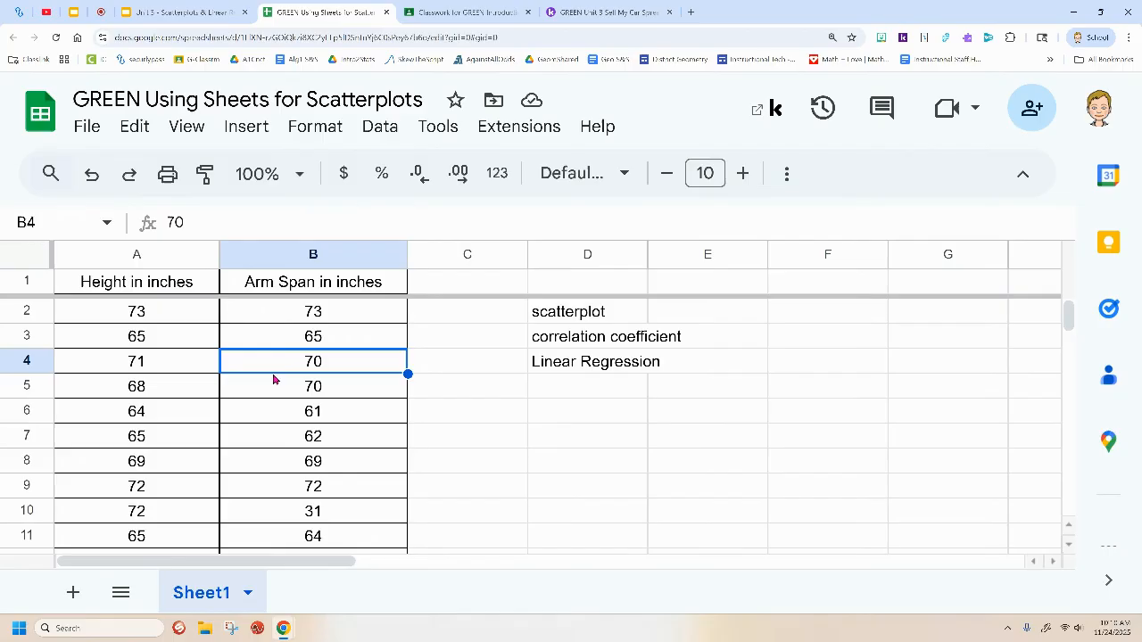
pyautogui.click(157, 366)
pyautogui.click(150, 410)
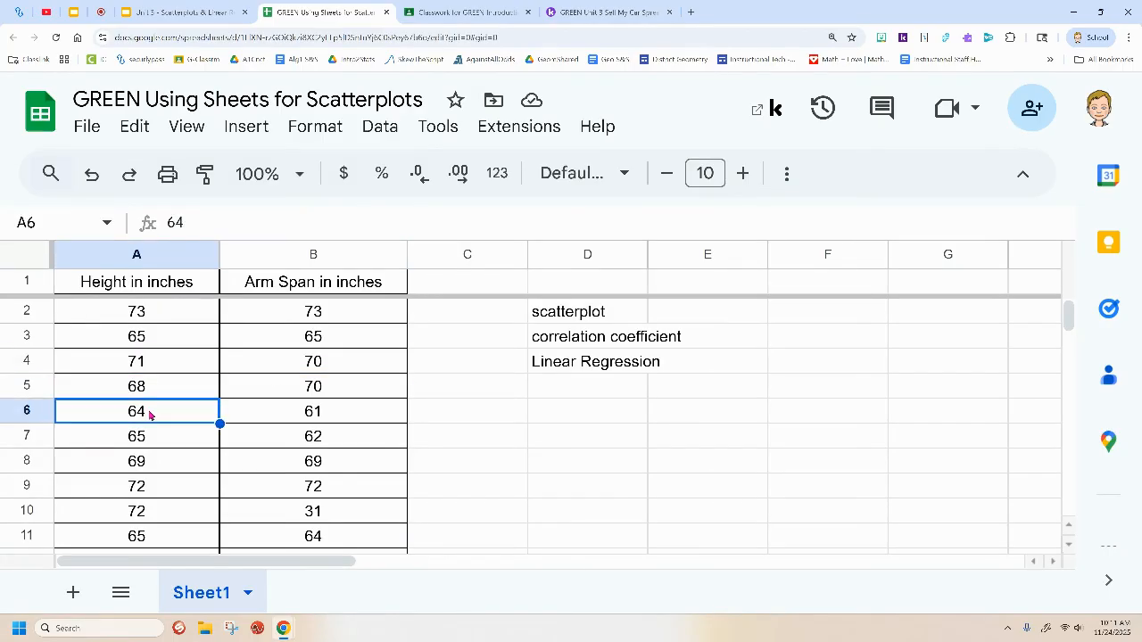
pyautogui.click(254, 421)
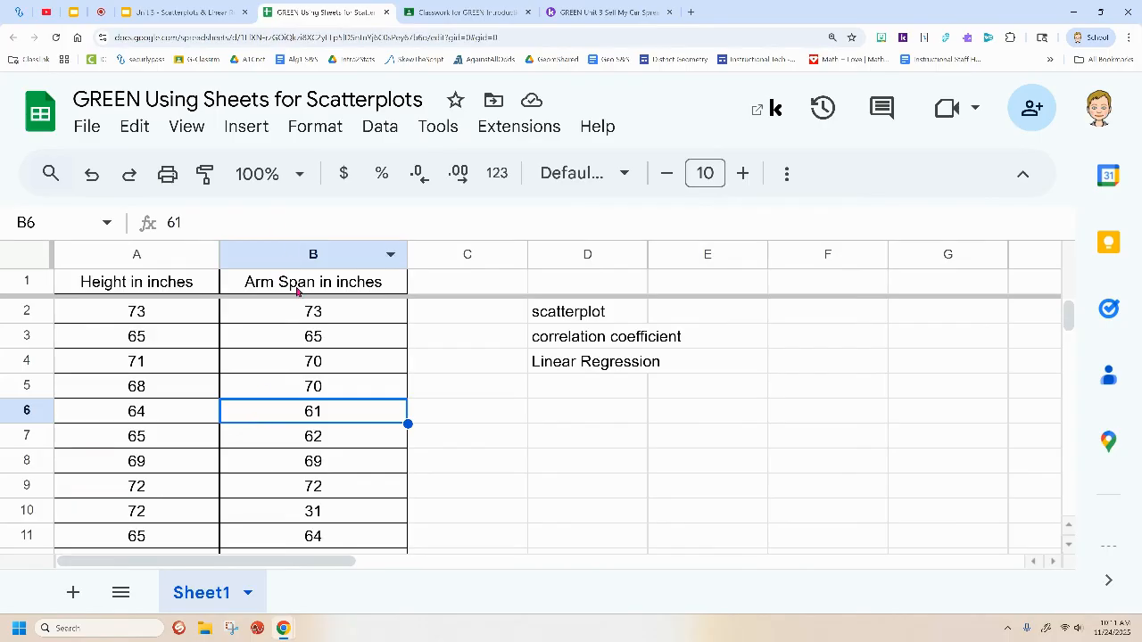
# Try to insert a scatter chart from the height and arm span data in A1:B24.
pyautogui.click(626, 435)
pyautogui.click(318, 417)
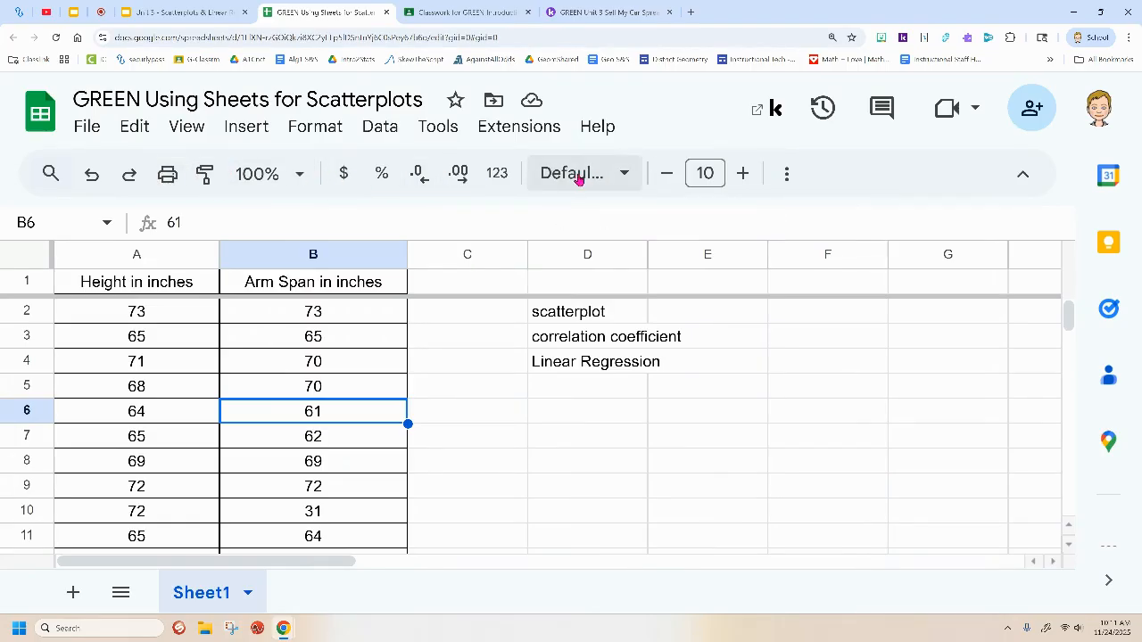
pyautogui.click(786, 182)
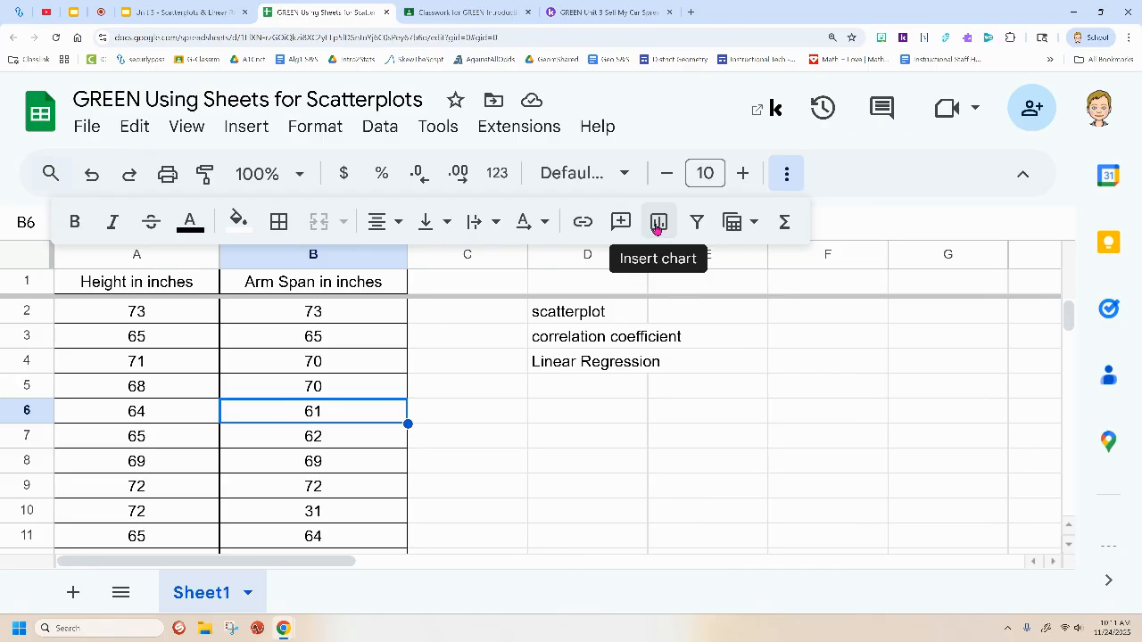
pyautogui.click(656, 229)
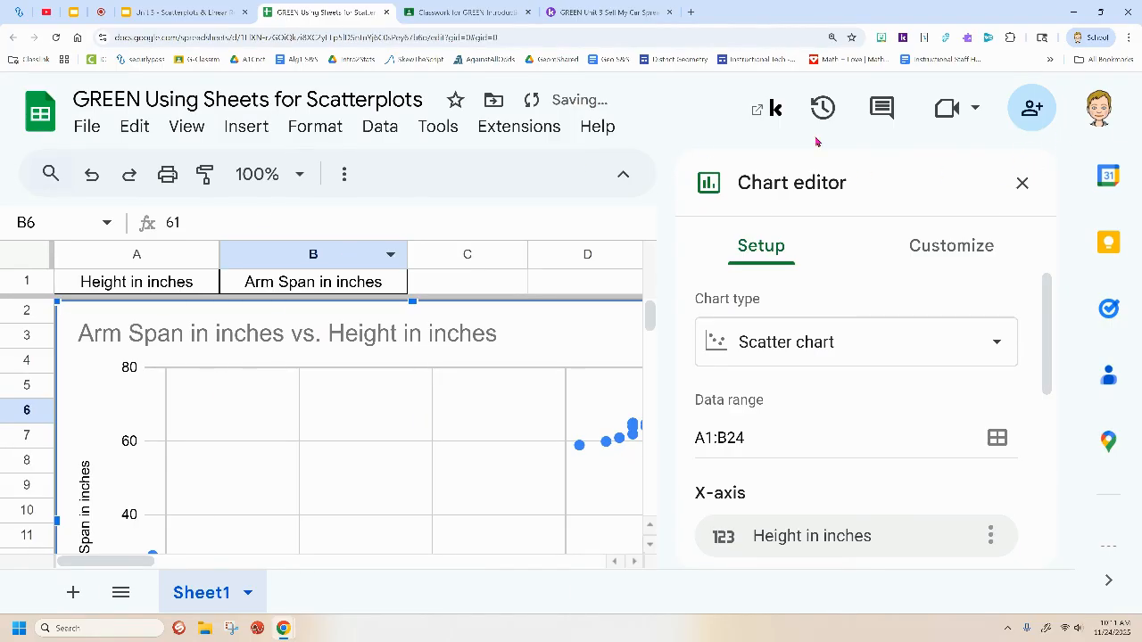
# Reduce the browser zoom to 100% and undo the chart insertion.
pyautogui.click(1134, 38)
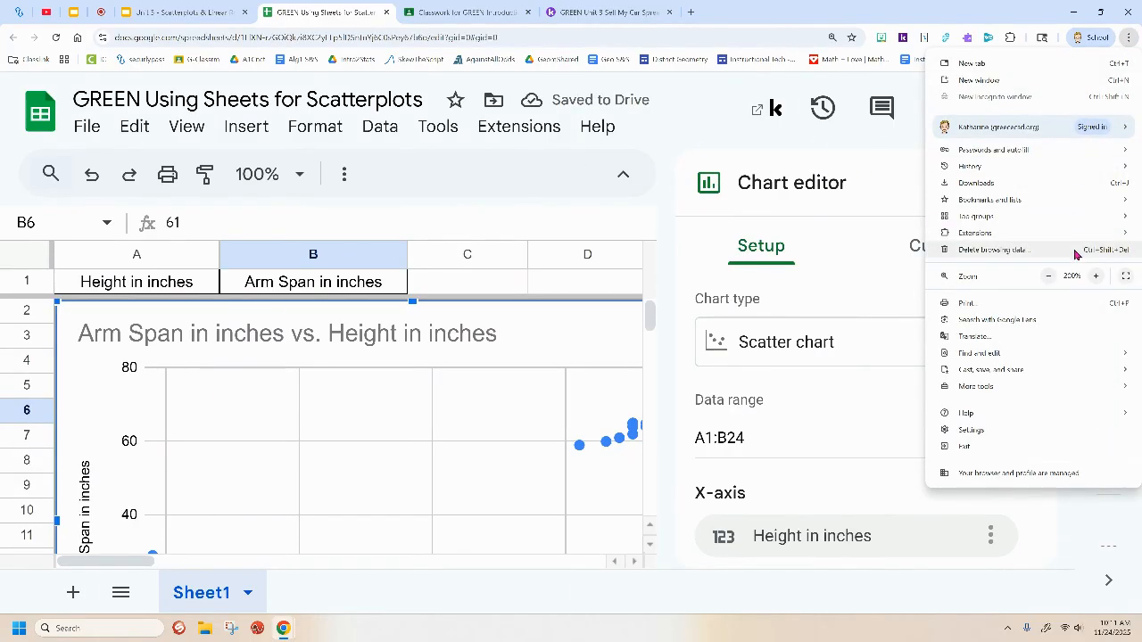
pyautogui.click(1049, 277)
pyautogui.click(1049, 277)
pyautogui.click(1049, 276)
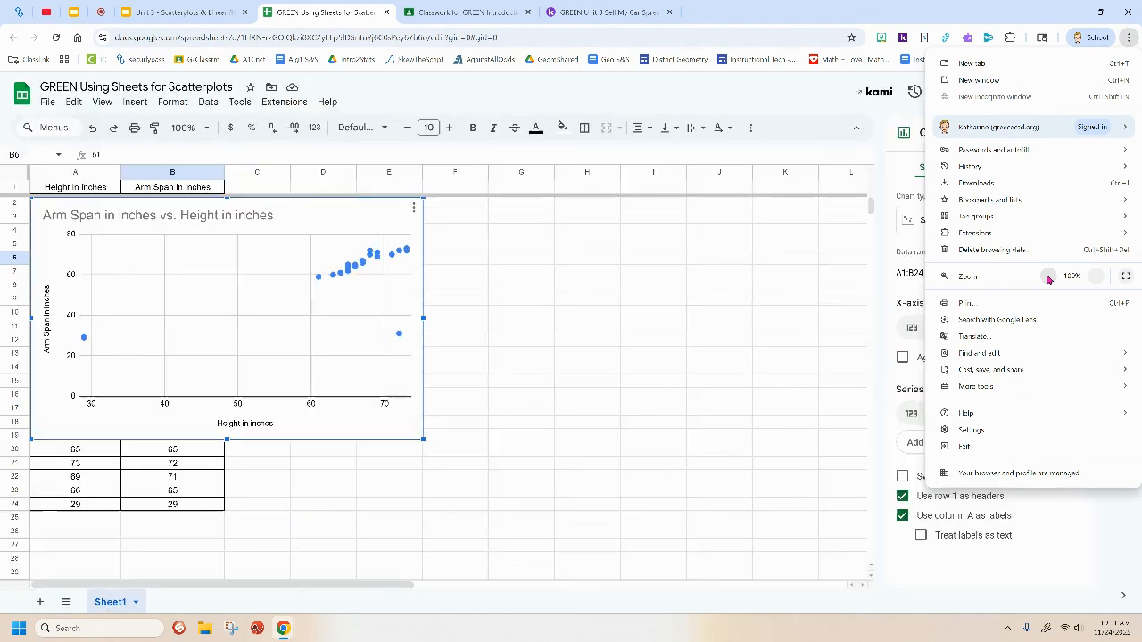
pyautogui.click(1049, 276)
pyautogui.click(654, 357)
pyautogui.moveTo(654, 357); pyautogui.dragTo(739, 383)
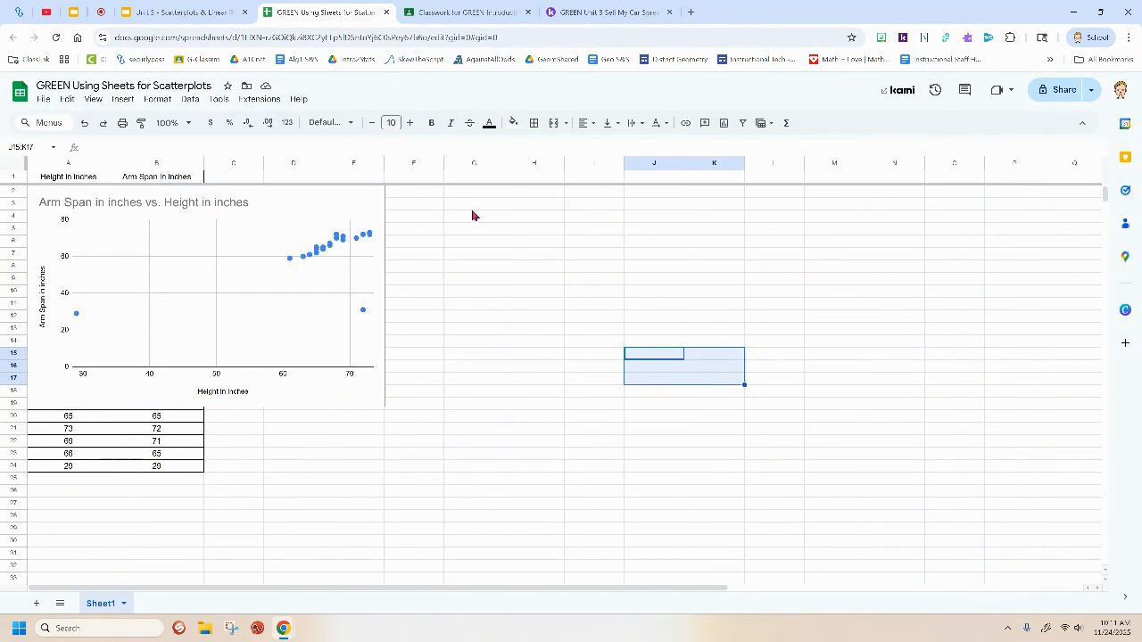
pyautogui.click(568, 316)
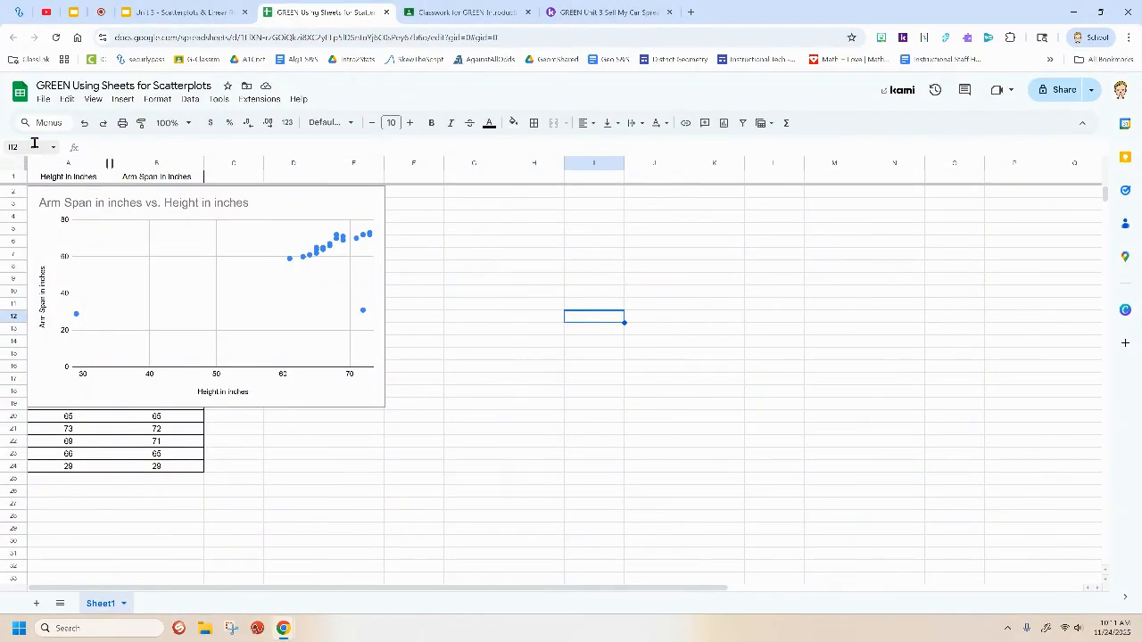
pyautogui.click(83, 124)
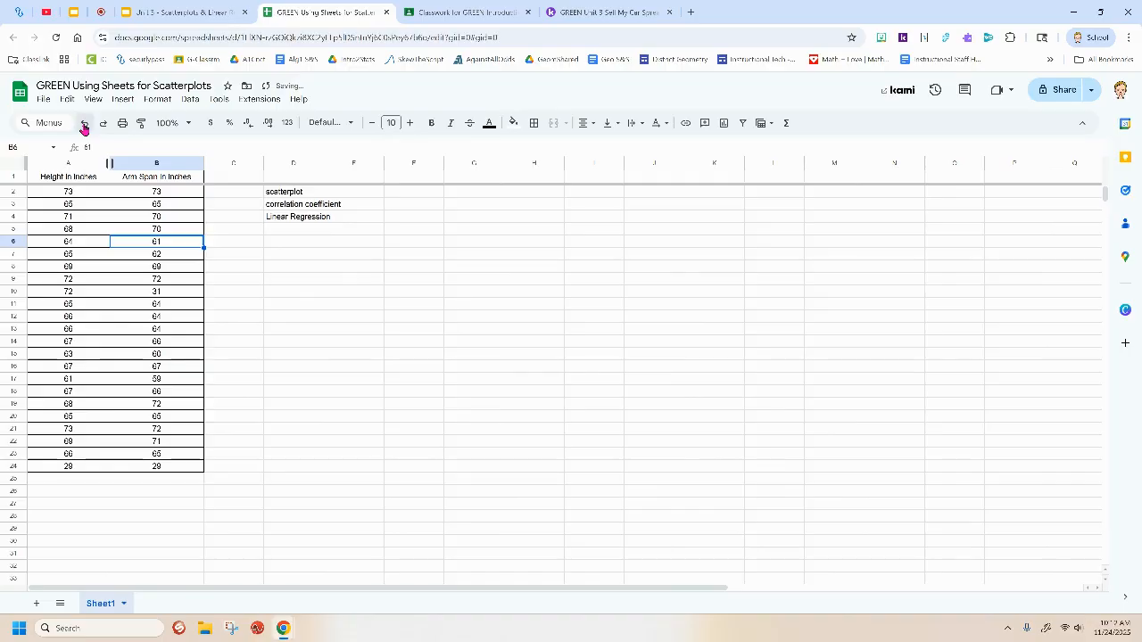
# Set the browser zoom to 110% and insert a scatter chart of arm span versus height from A1:B24 beside the data.
pyautogui.click(1129, 37)
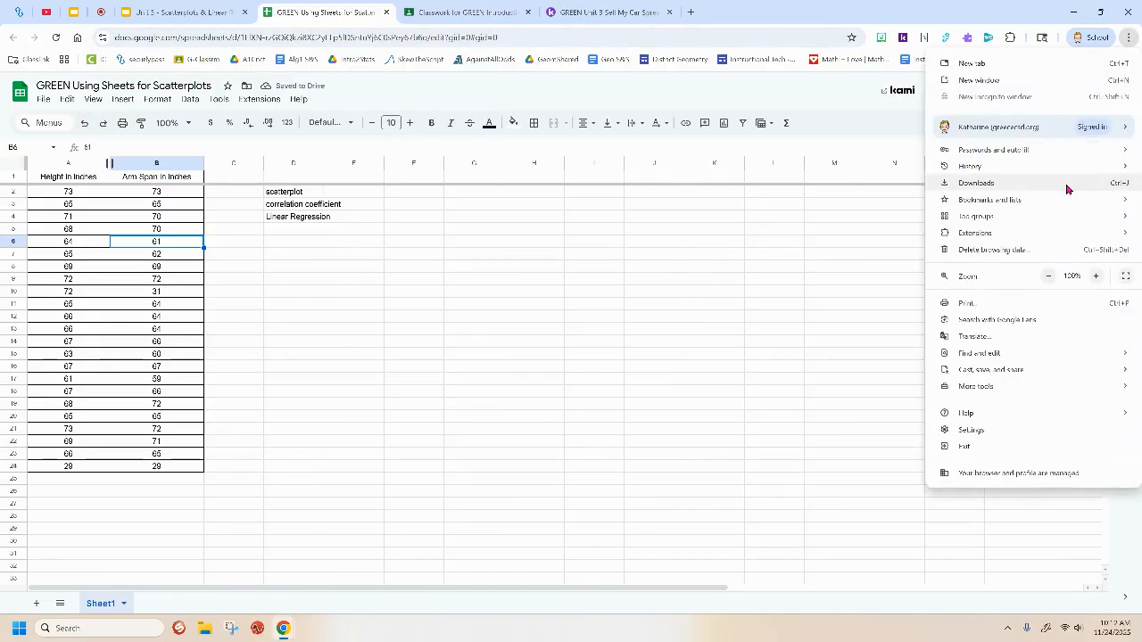
pyautogui.click(1097, 277)
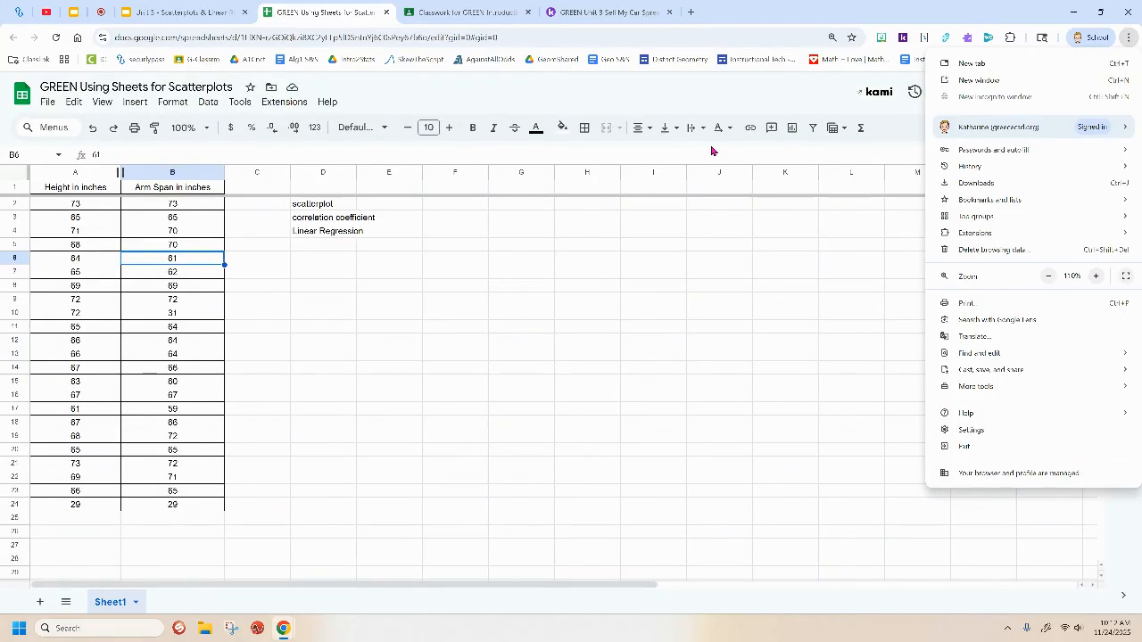
pyautogui.click(789, 130)
pyautogui.click(790, 130)
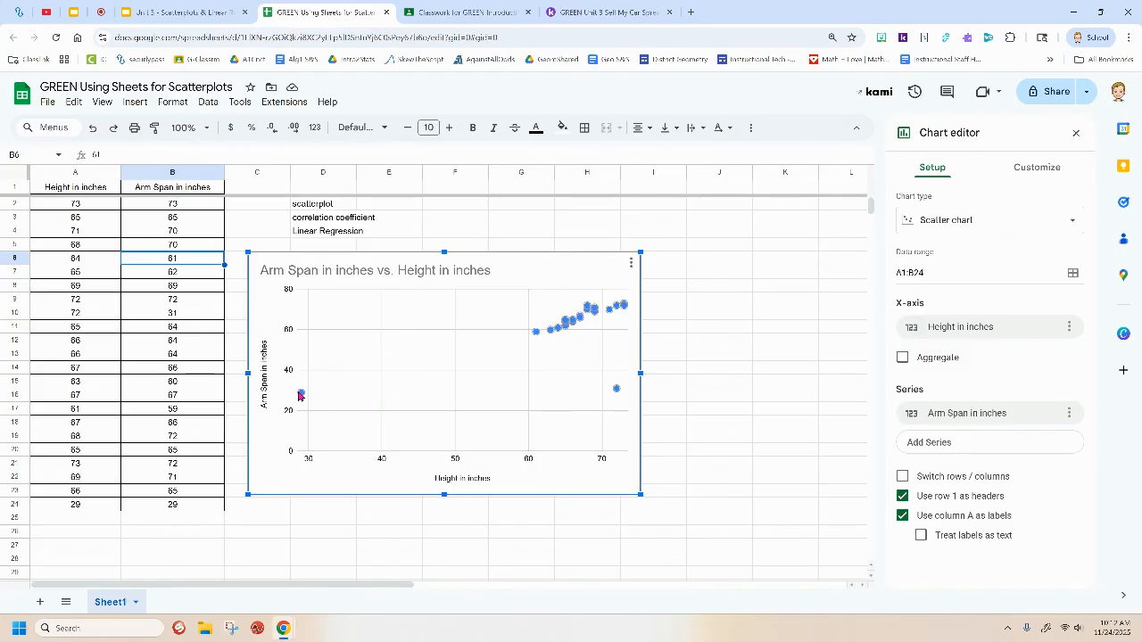
pyautogui.click(1075, 134)
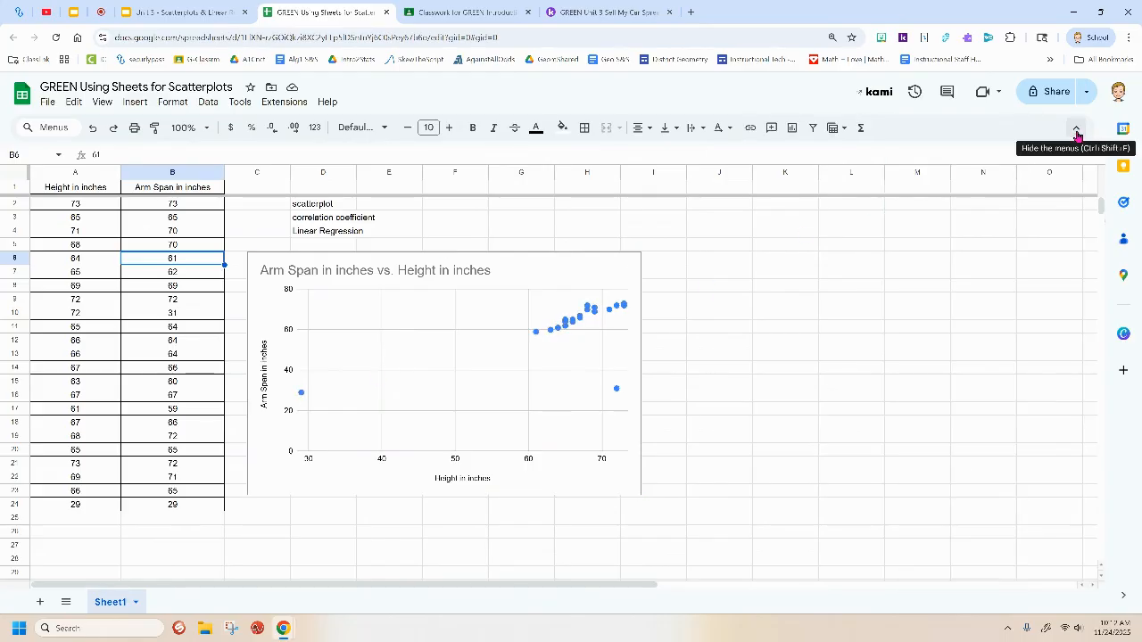
# Examine the outlying points in the scatter chart and enlarge the browser zoom of the spreadsheet.
pyautogui.click(300, 397)
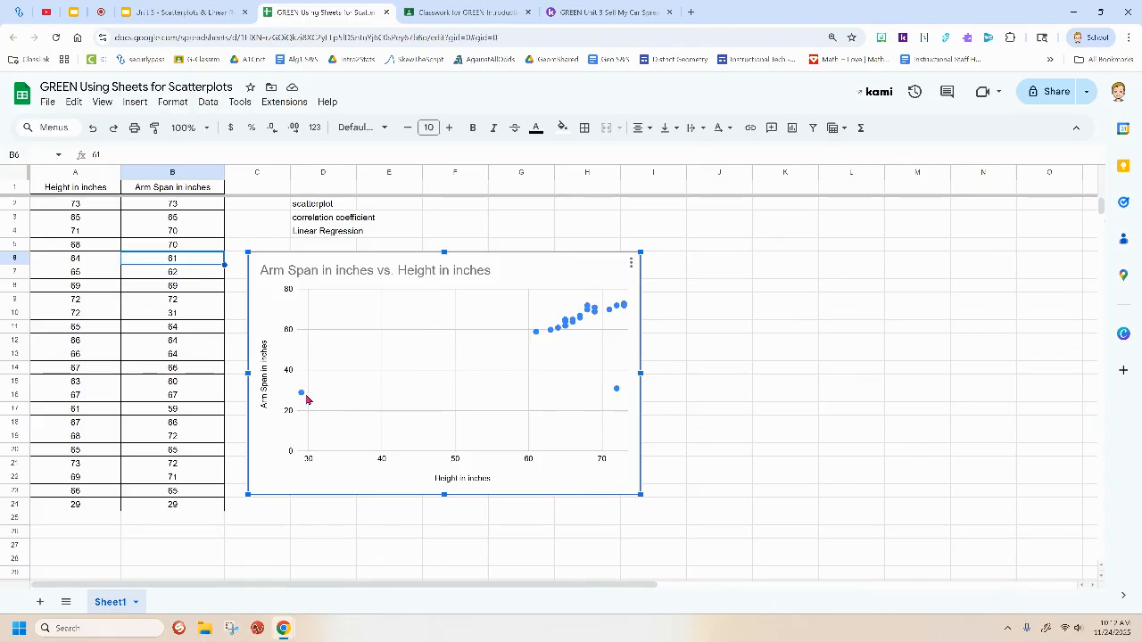
pyautogui.click(302, 396)
pyautogui.moveTo(616, 395)
pyautogui.click(1128, 37)
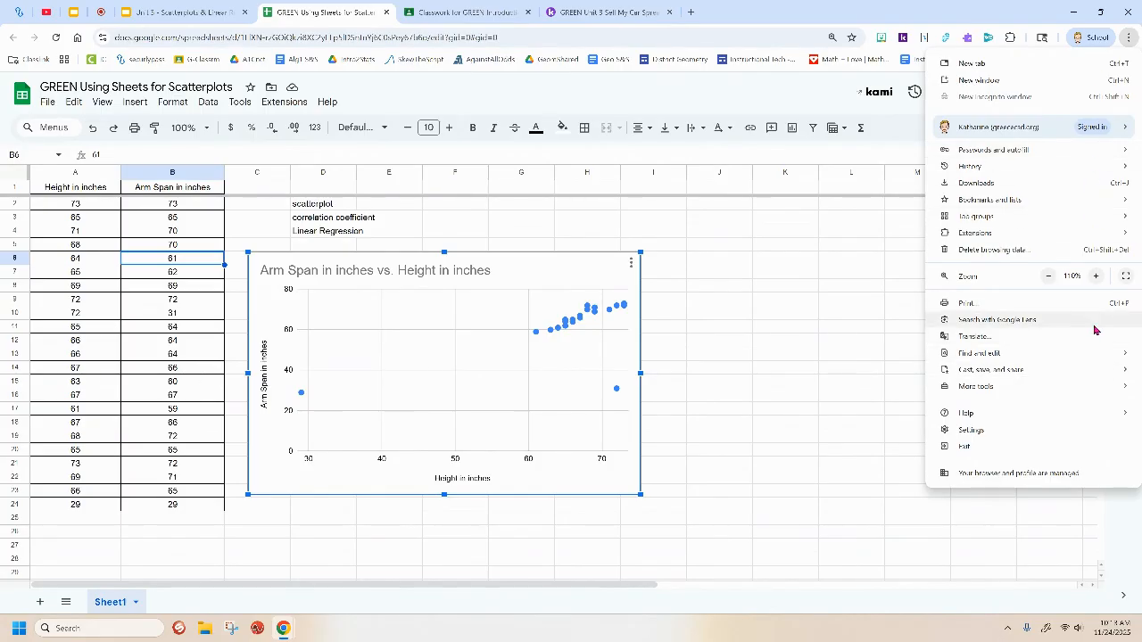
pyautogui.click(1096, 275)
pyautogui.click(1096, 276)
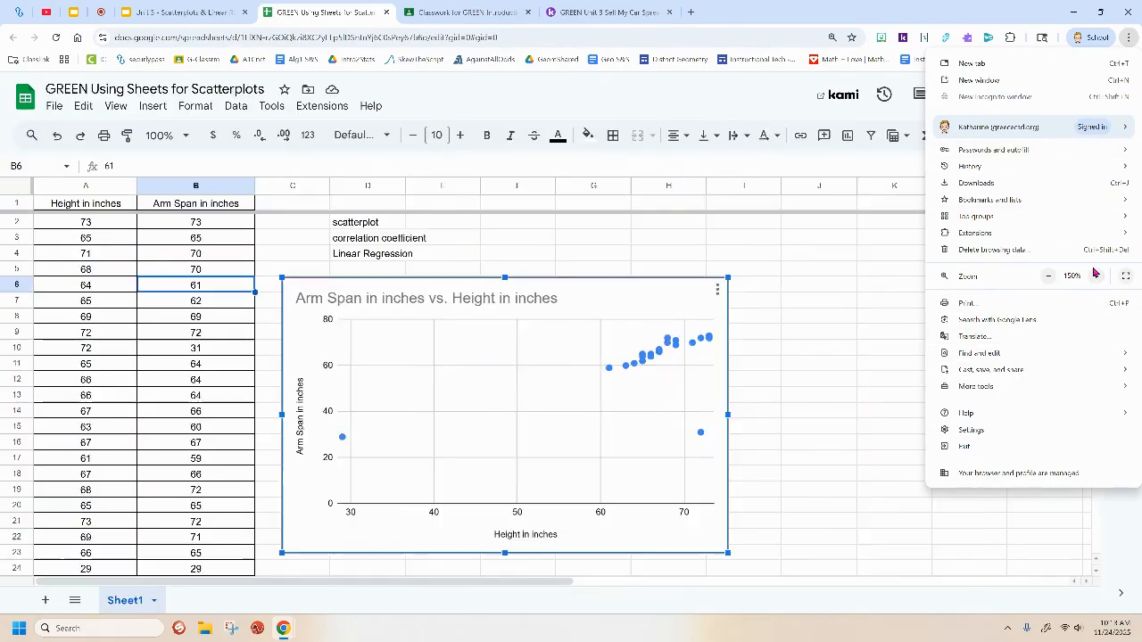
pyautogui.click(701, 180)
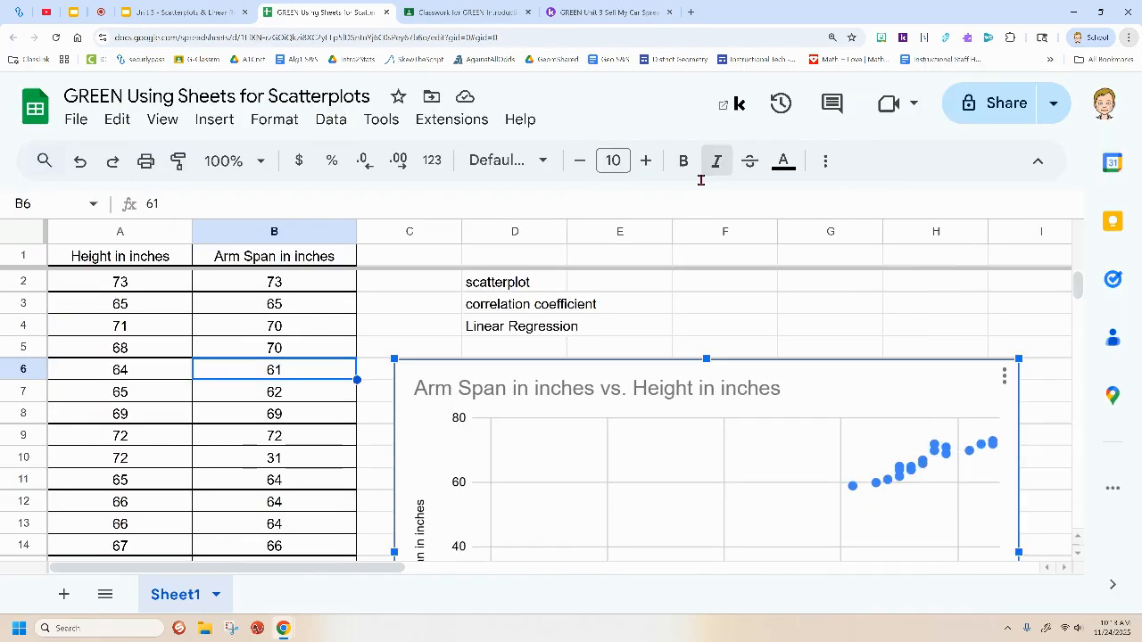
# Clear the outlier's height and arm span values from cells A24 and B24.
pyautogui.scroll(-2, 92, 488)
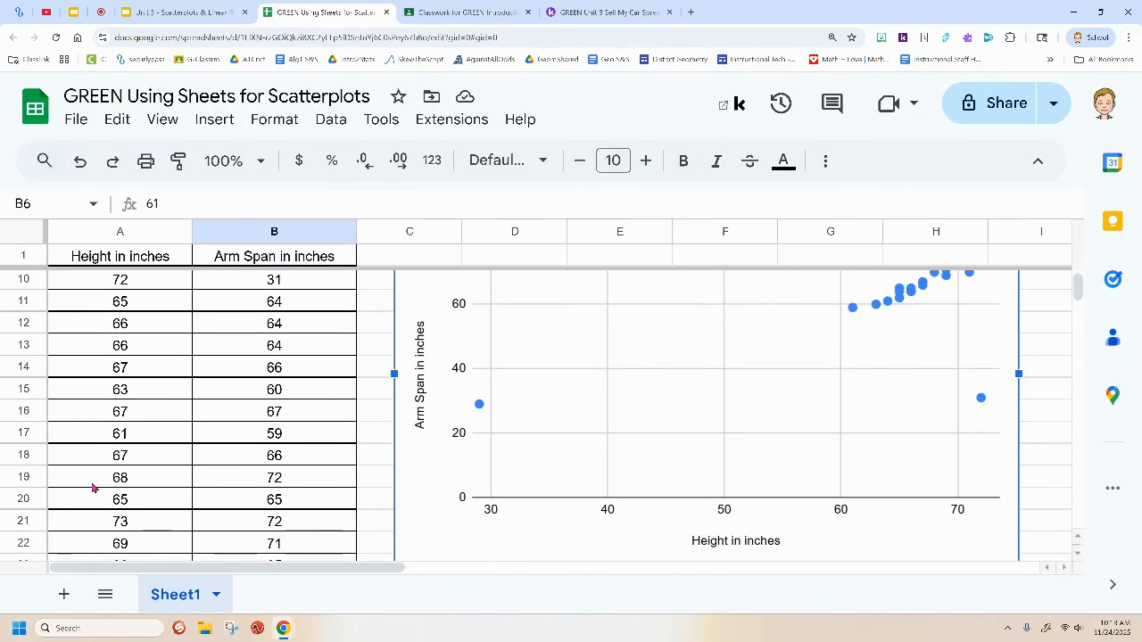
pyautogui.scroll(-1, 92, 487)
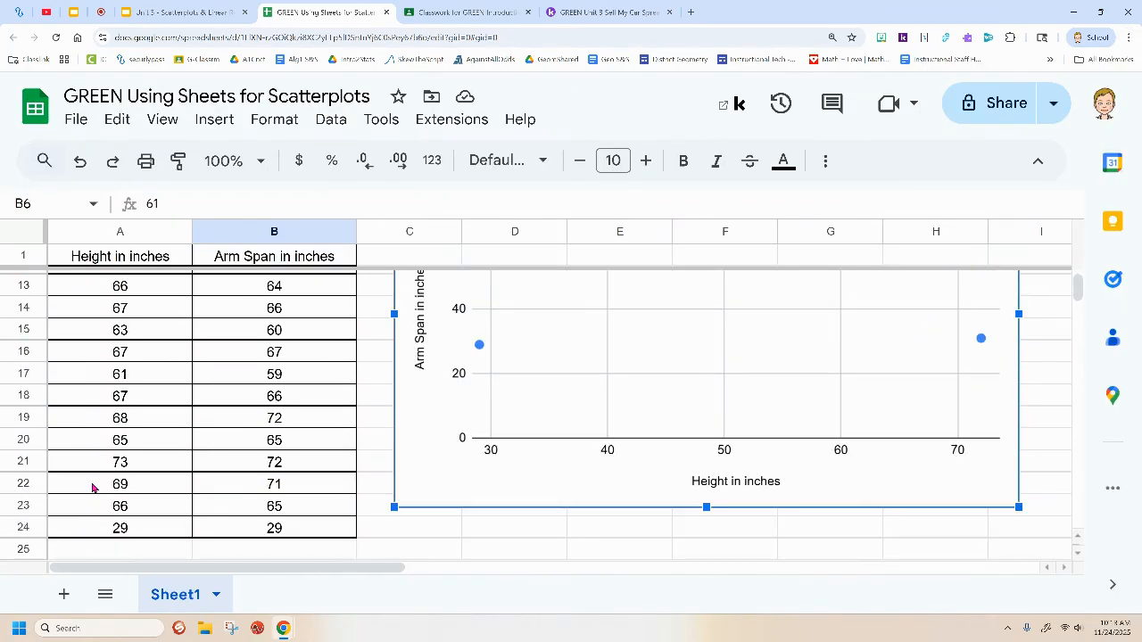
pyautogui.click(126, 532)
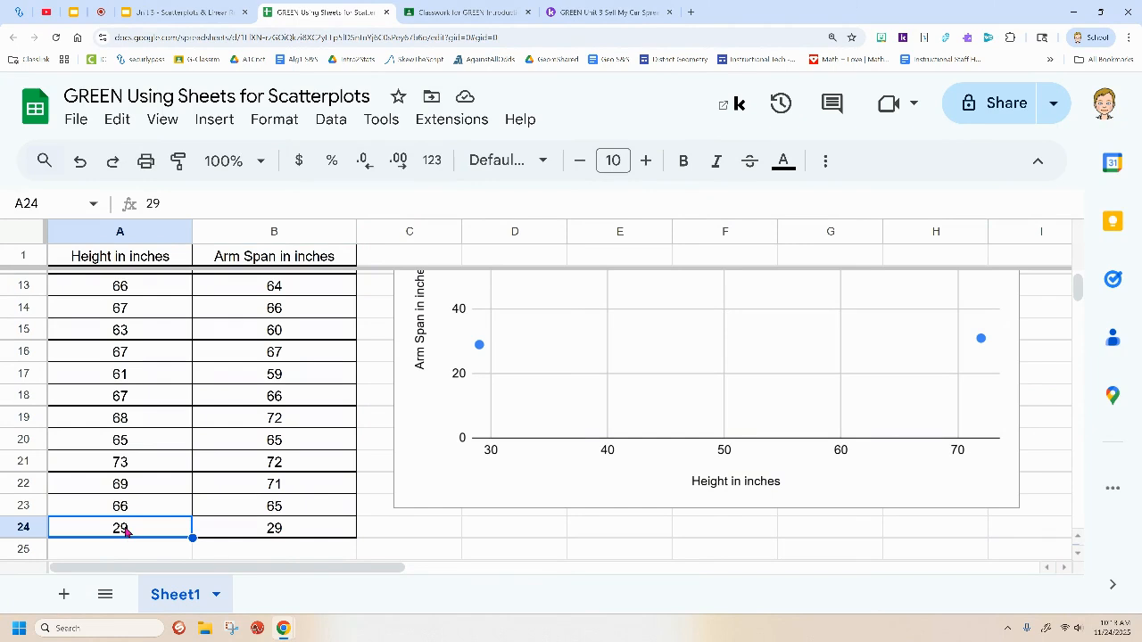
pyautogui.press('Delete')
pyautogui.click(230, 536)
pyautogui.press('Delete')
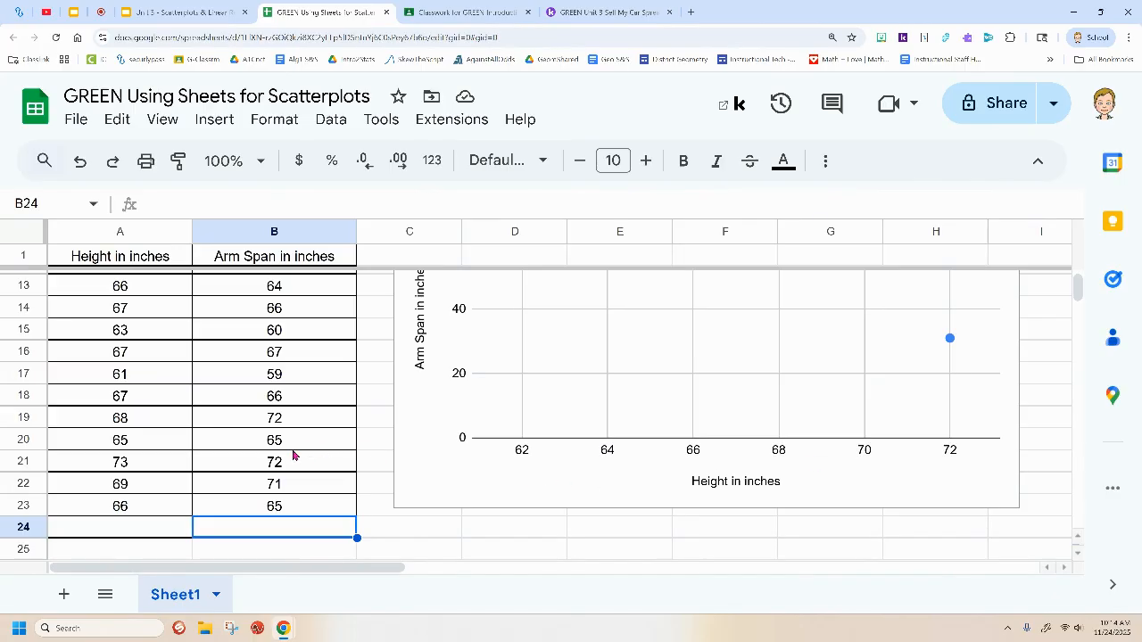
# Clear the mismatched height and arm span values from cells A10 and B10 and check the scatter chart.
pyautogui.scroll(3, 291, 456)
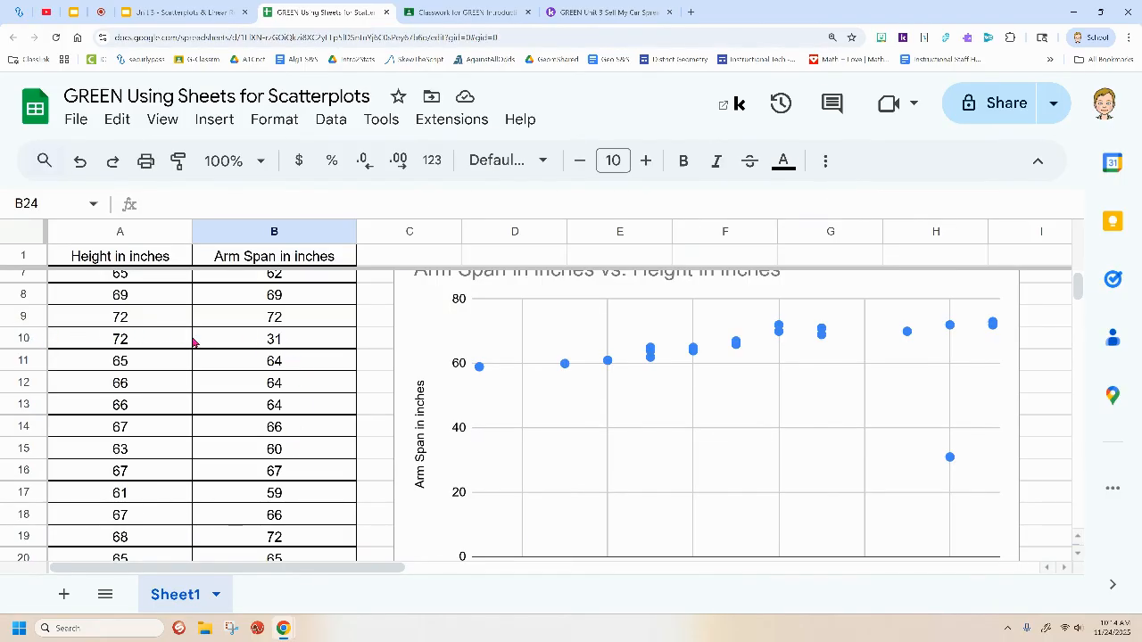
pyautogui.click(119, 341)
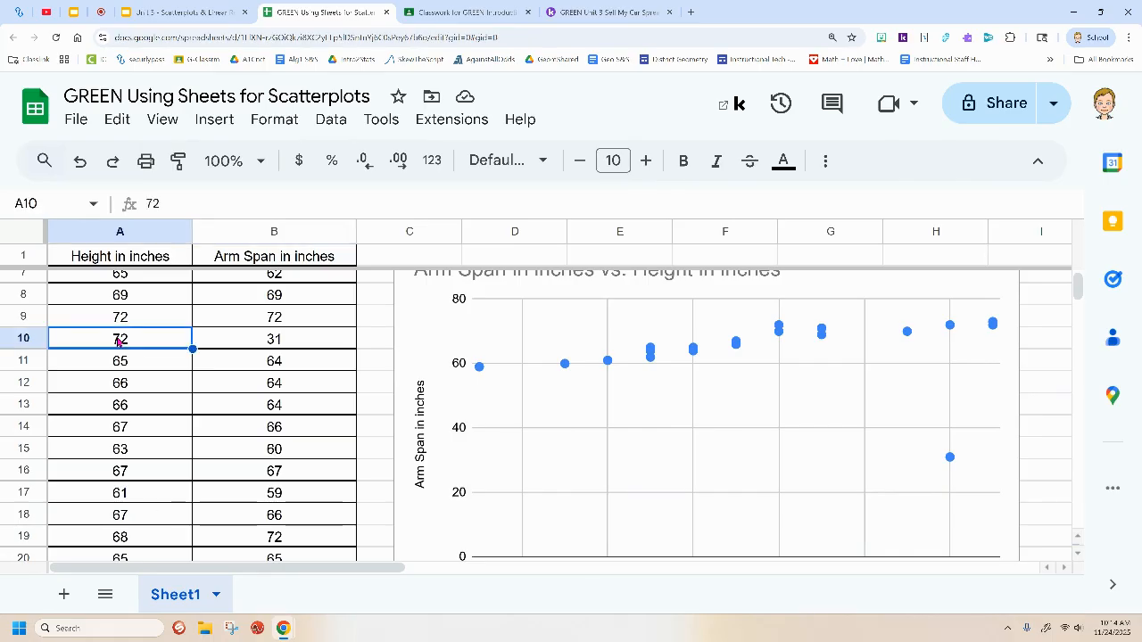
pyautogui.press('Delete')
pyautogui.click(246, 342)
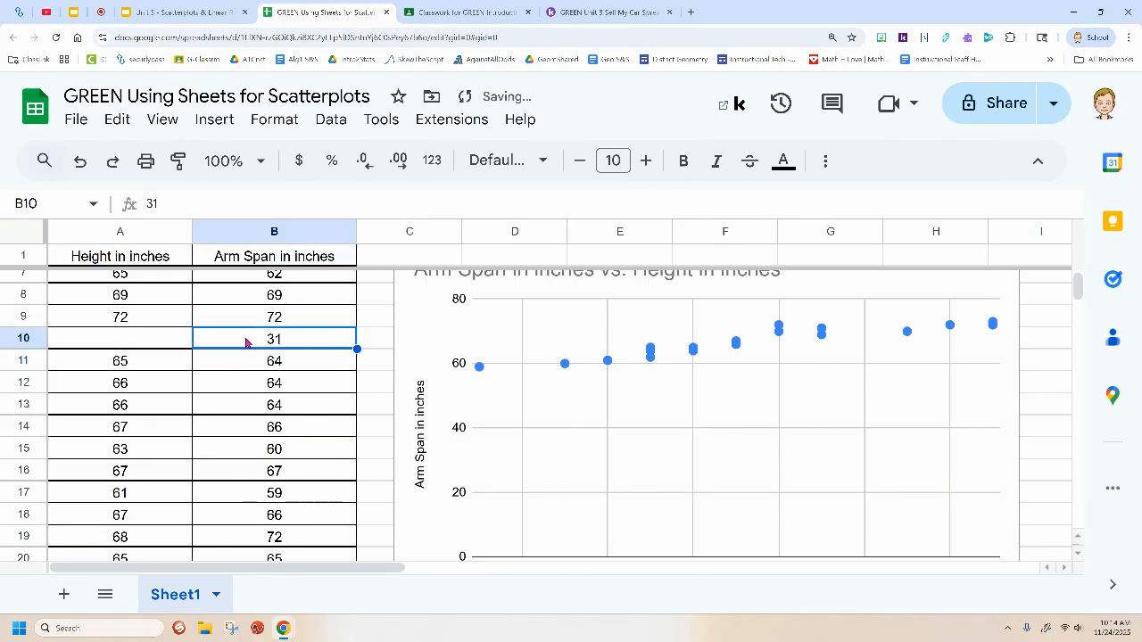
pyautogui.press('Delete')
pyautogui.scroll(1, 1046, 427)
pyautogui.scroll(1, 1045, 426)
pyautogui.scroll(-1, 1053, 427)
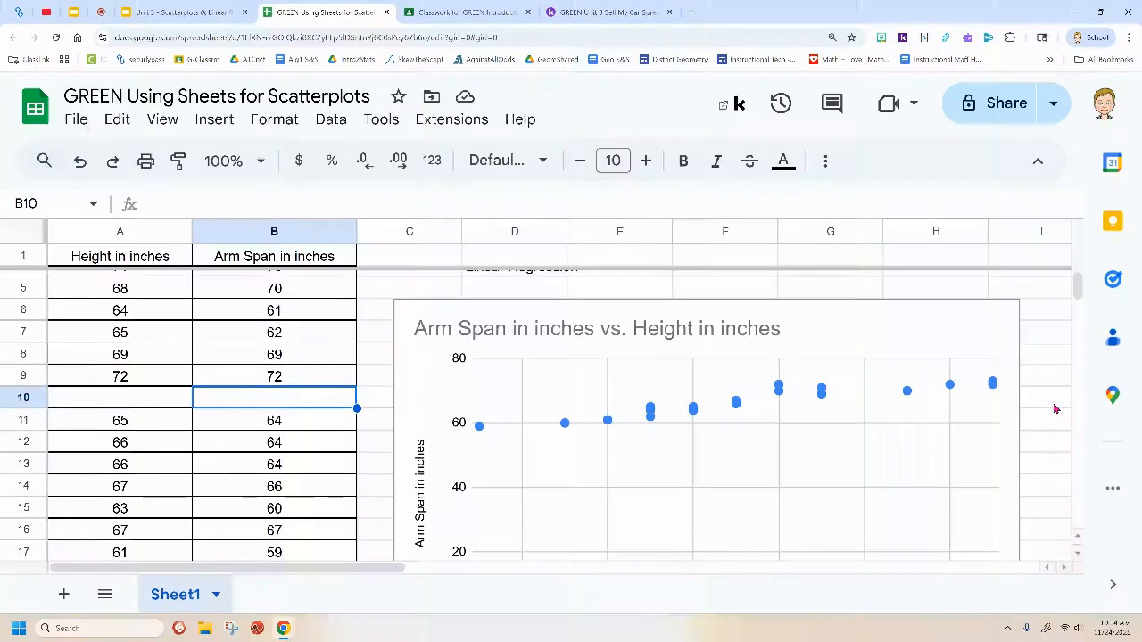
# Move the scatter chart to its own sheet and view it in full screen.
pyautogui.click(881, 337)
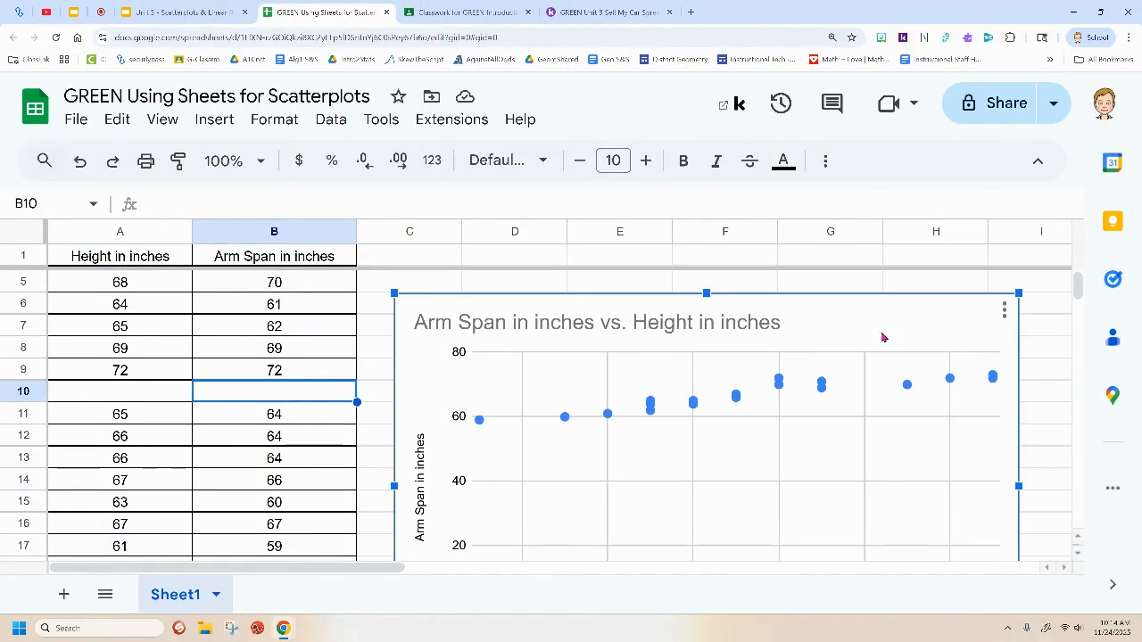
pyautogui.click(1005, 311)
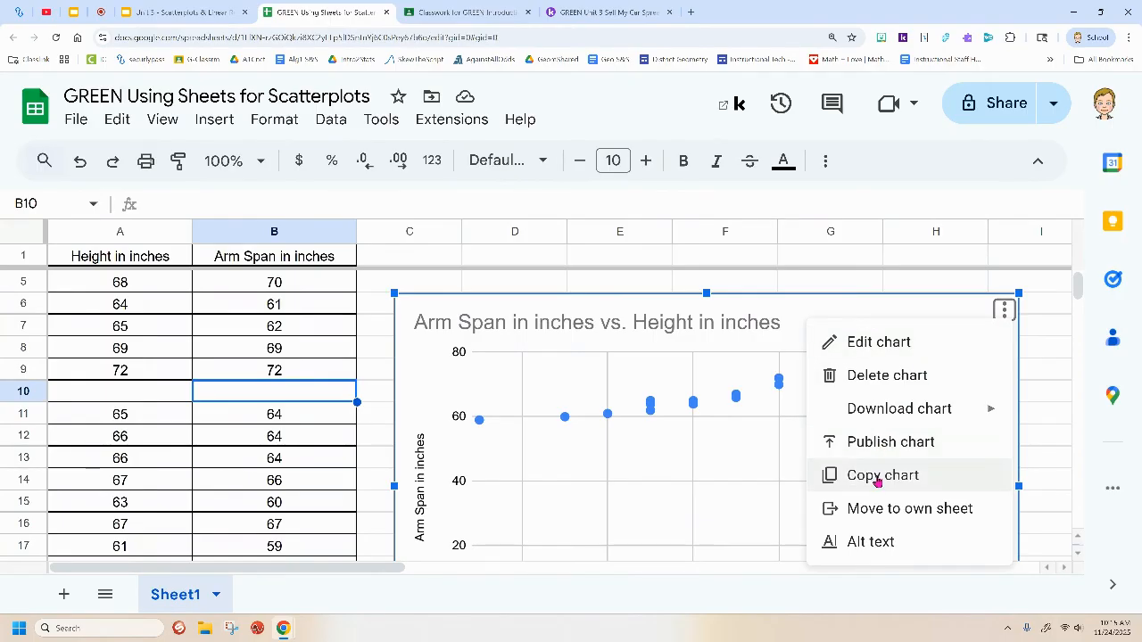
pyautogui.click(864, 509)
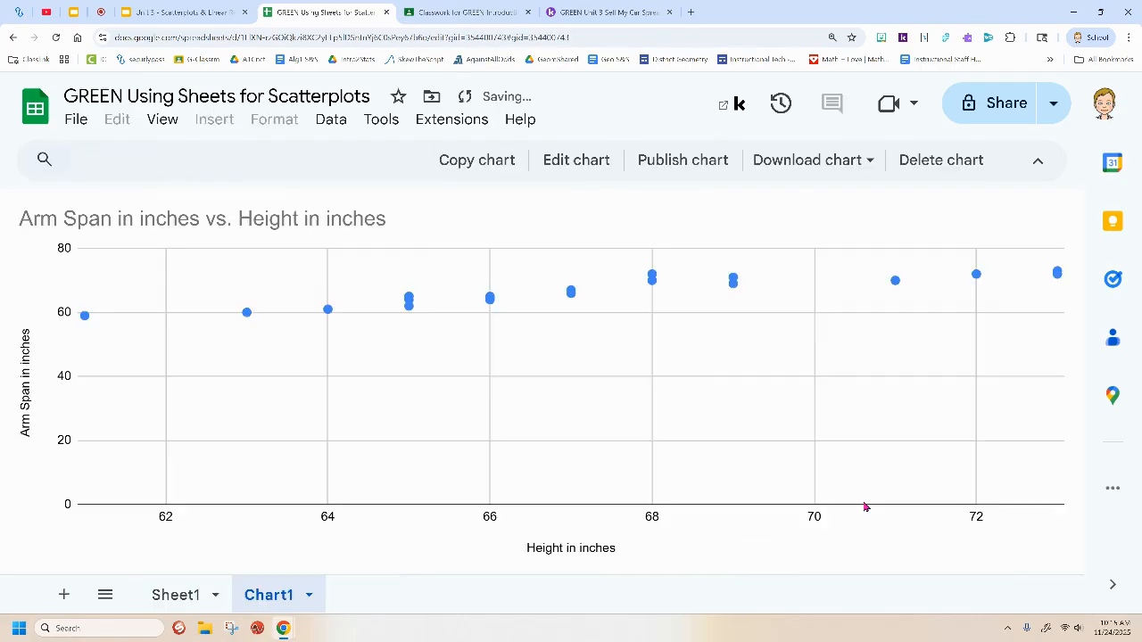
pyautogui.click(163, 597)
pyautogui.click(261, 604)
pyautogui.press('F11')
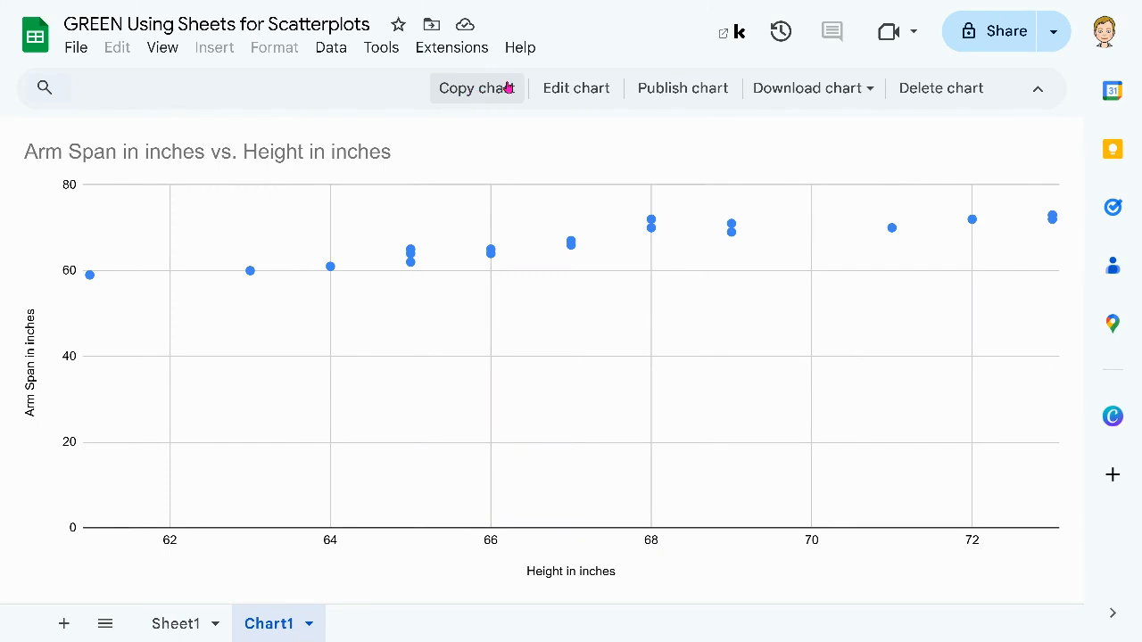
# Open the chart for editing and review its chart type, data range, x-axis and series settings.
pyautogui.click(578, 89)
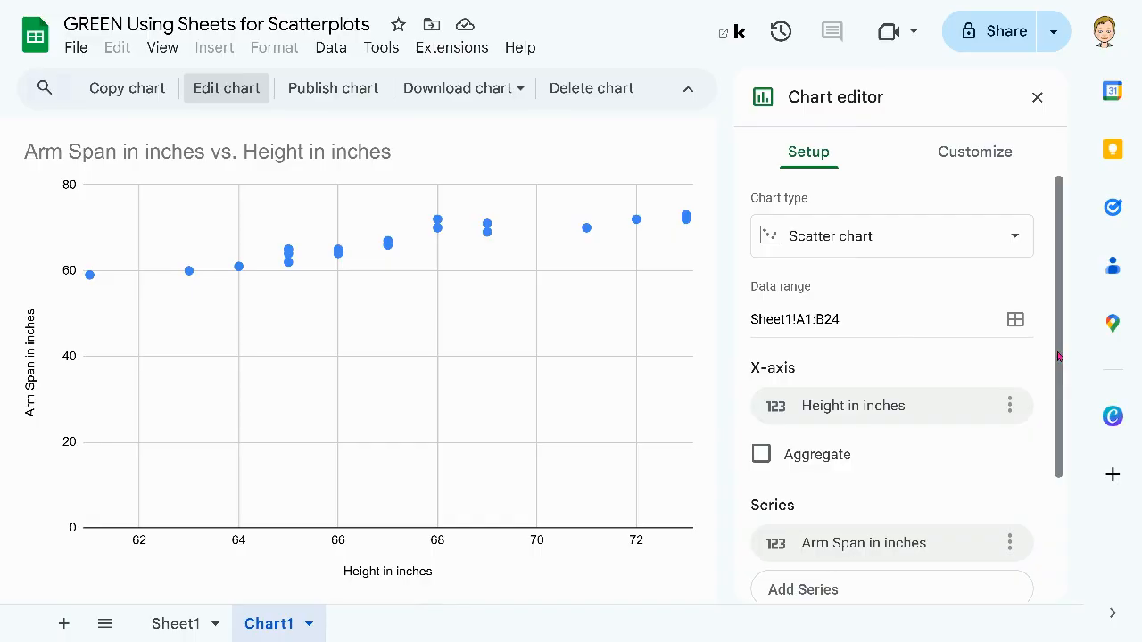
pyautogui.click(1007, 242)
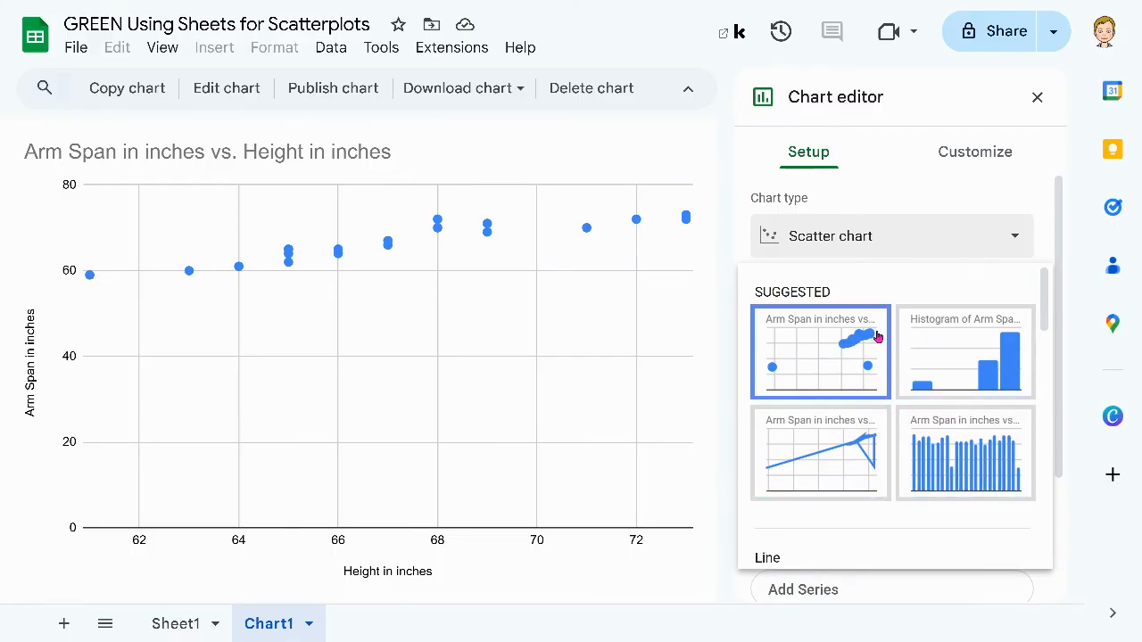
pyautogui.click(1014, 234)
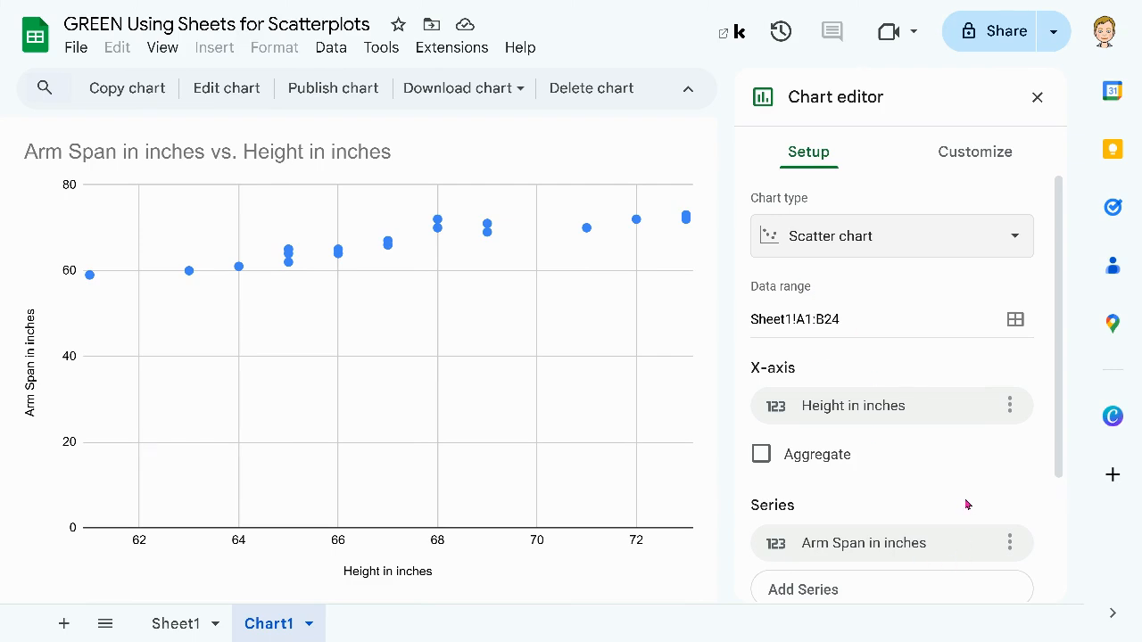
pyautogui.moveTo(1066, 471); pyautogui.dragTo(1056, 610)
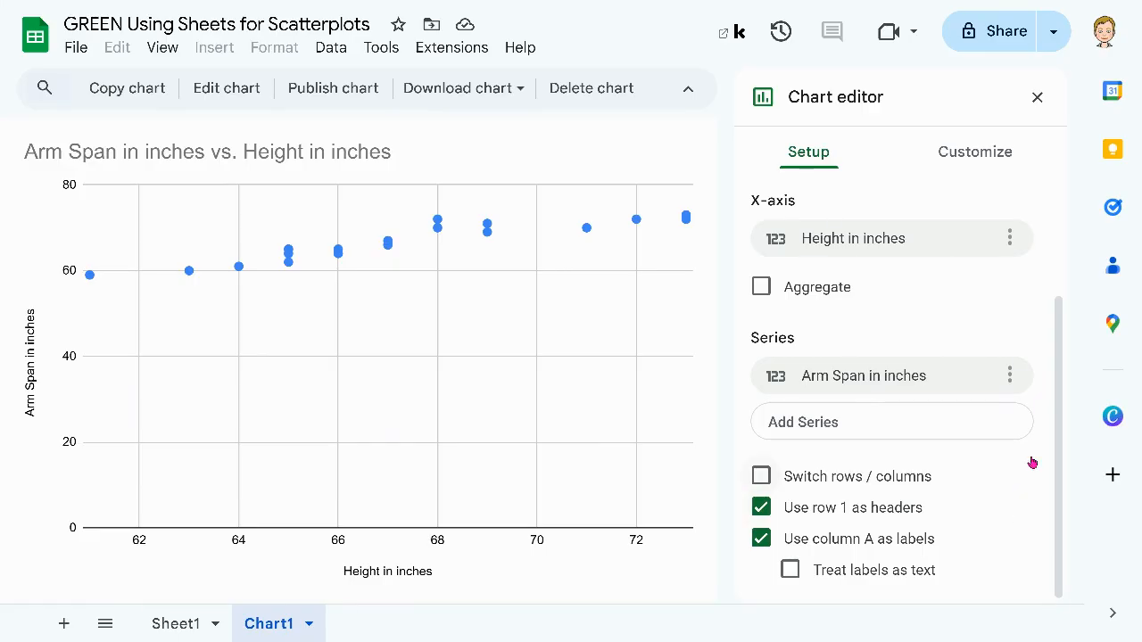
# Set the scatter chart's vertical axis minimum to 50 and close the chart editor.
pyautogui.click(969, 157)
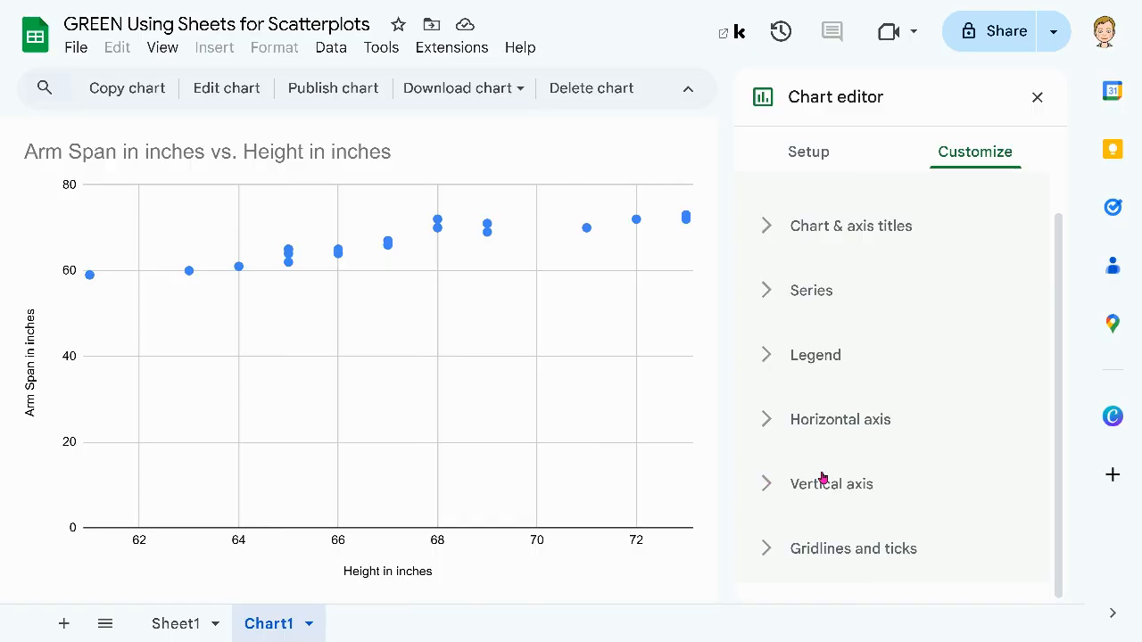
pyautogui.click(768, 485)
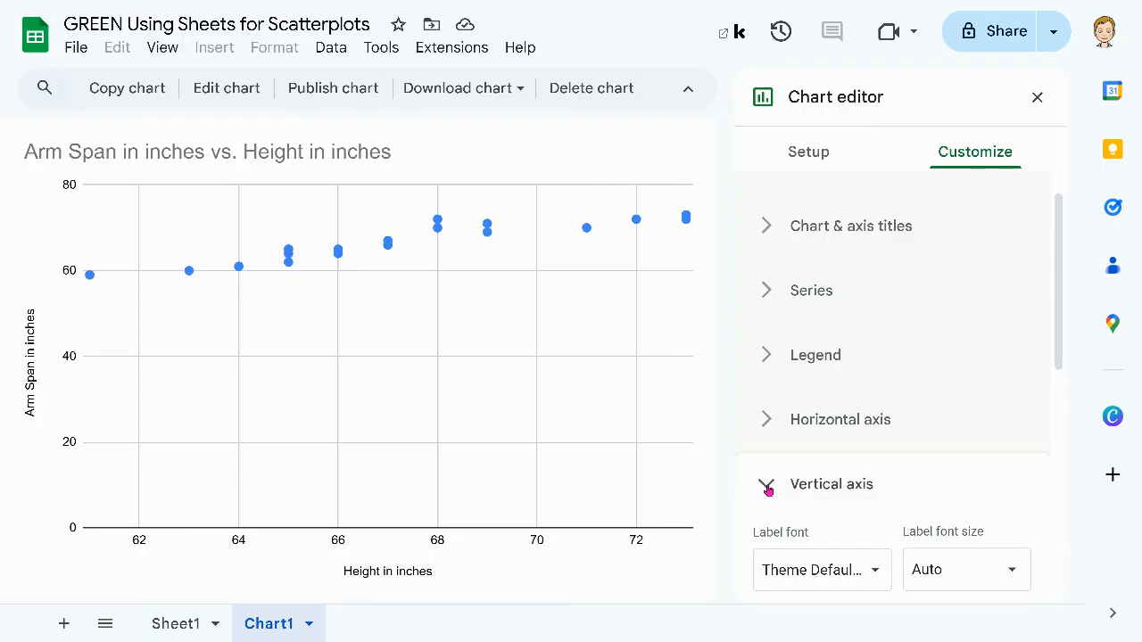
pyautogui.scroll(-2, 1011, 479)
pyautogui.scroll(-4, 1011, 480)
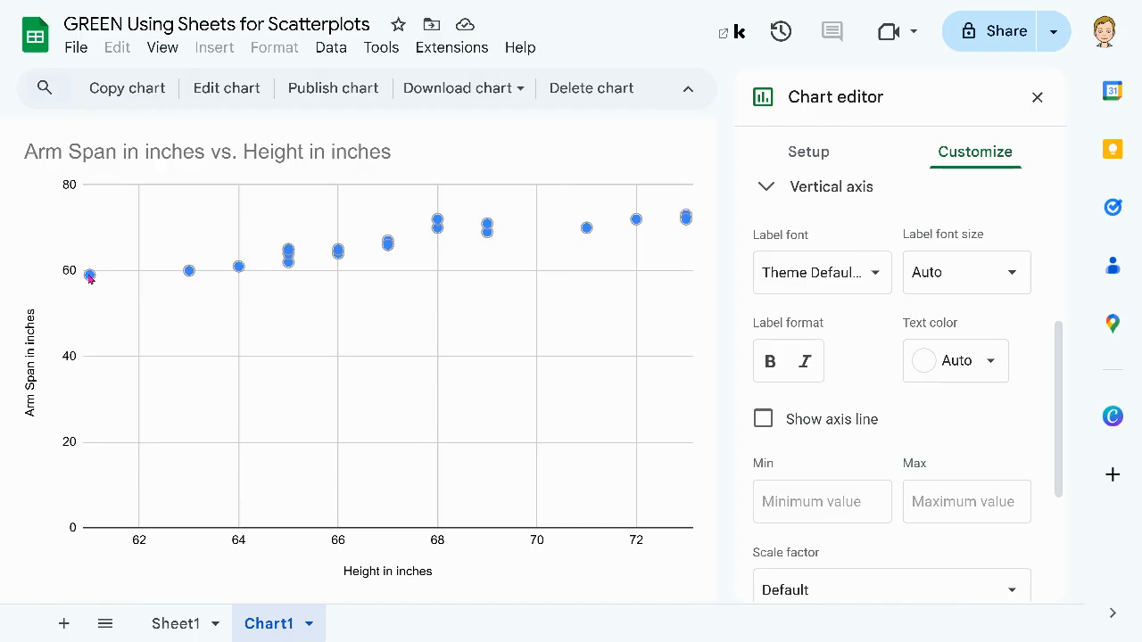
pyautogui.click(773, 494)
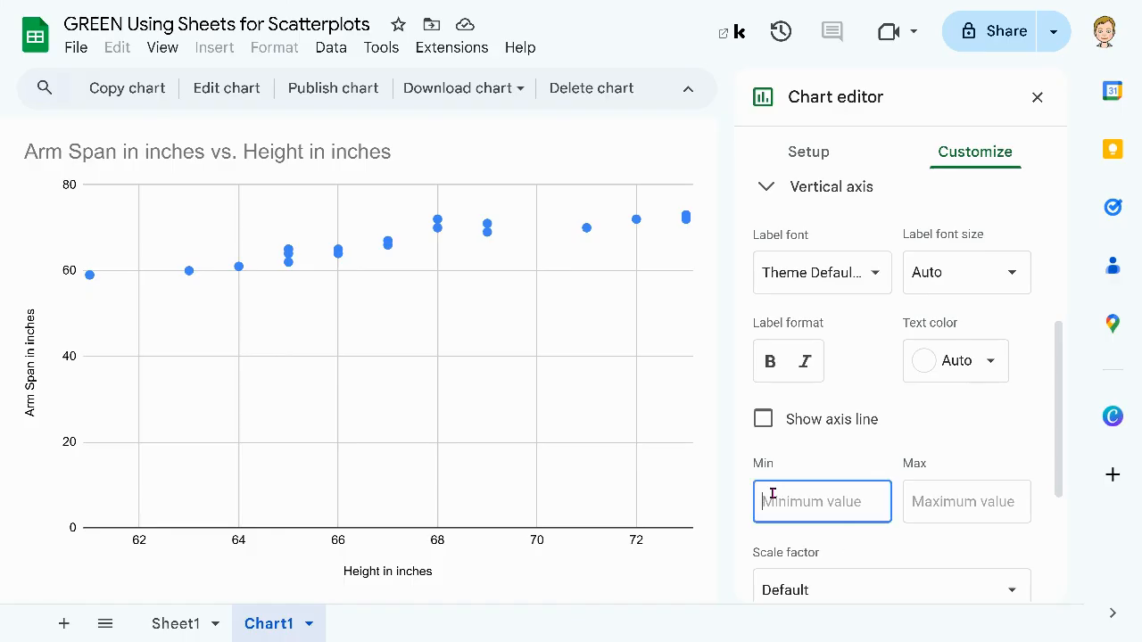
pyautogui.write('50')
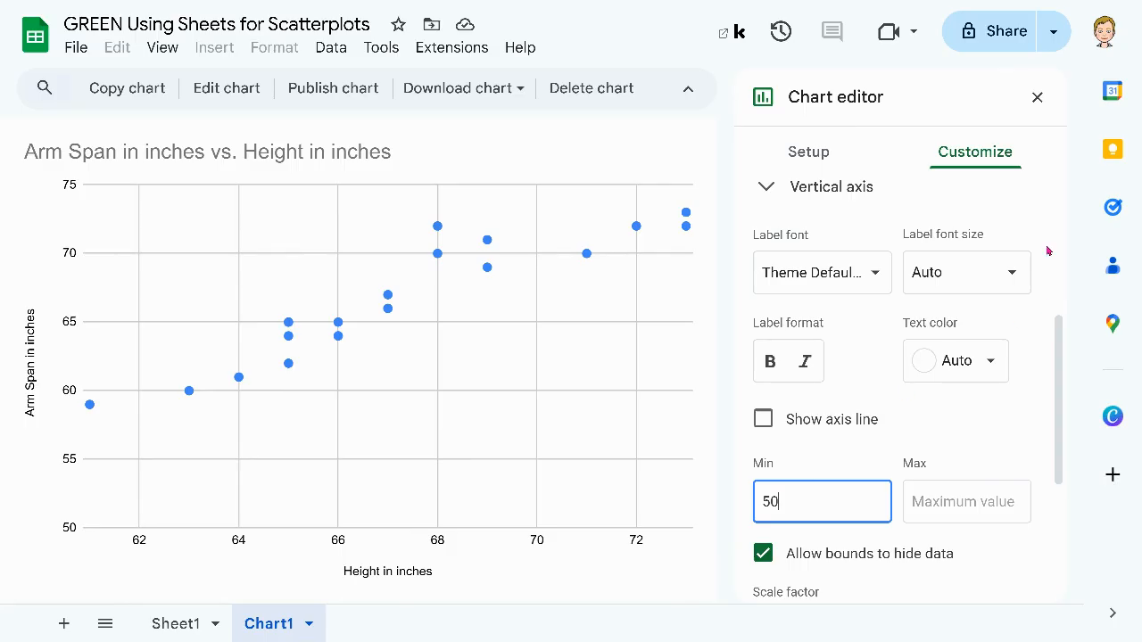
pyautogui.click(1038, 99)
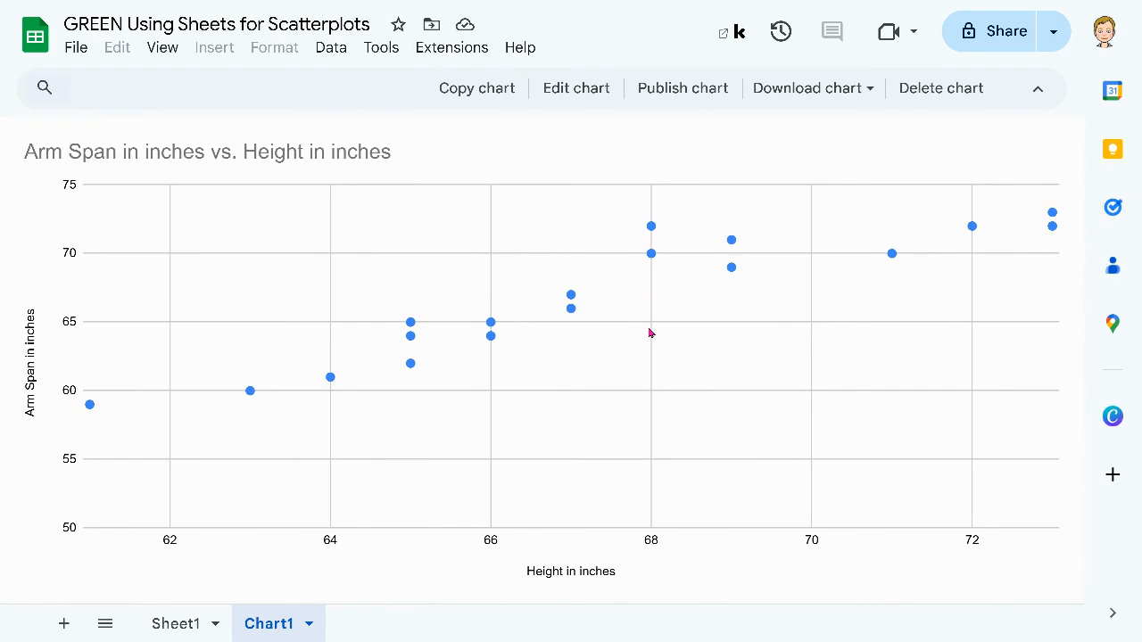
# Reopen the chart's vertical axis settings, review where the minimum value is set, and close the chart editor.
pyautogui.moveTo(420, 330)
pyautogui.moveTo(414, 362)
pyautogui.click(567, 91)
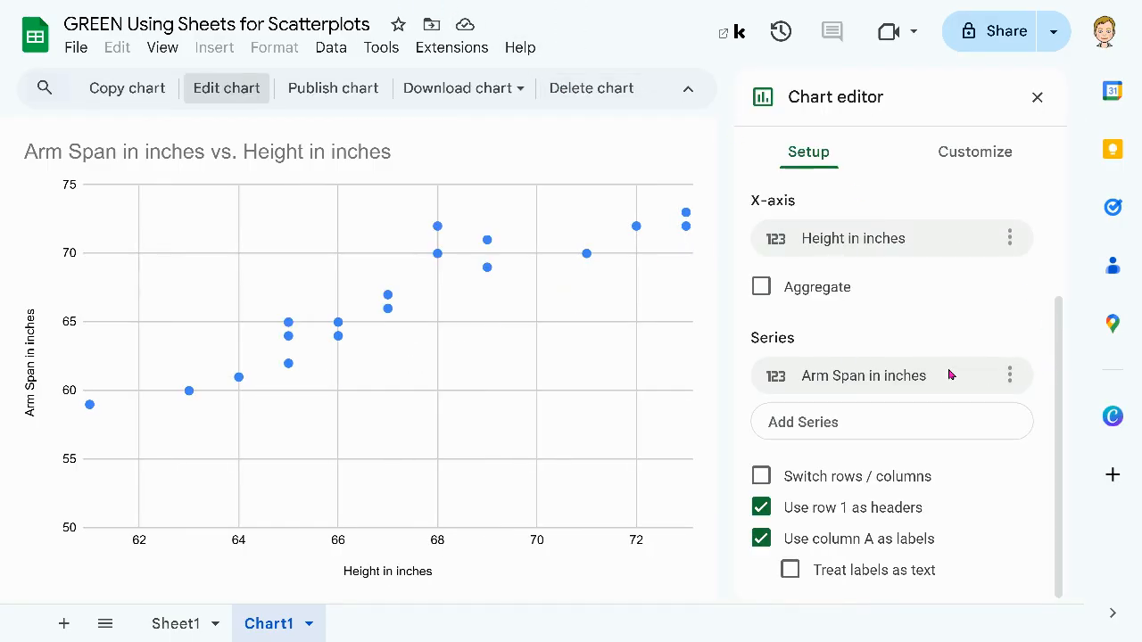
pyautogui.click(975, 153)
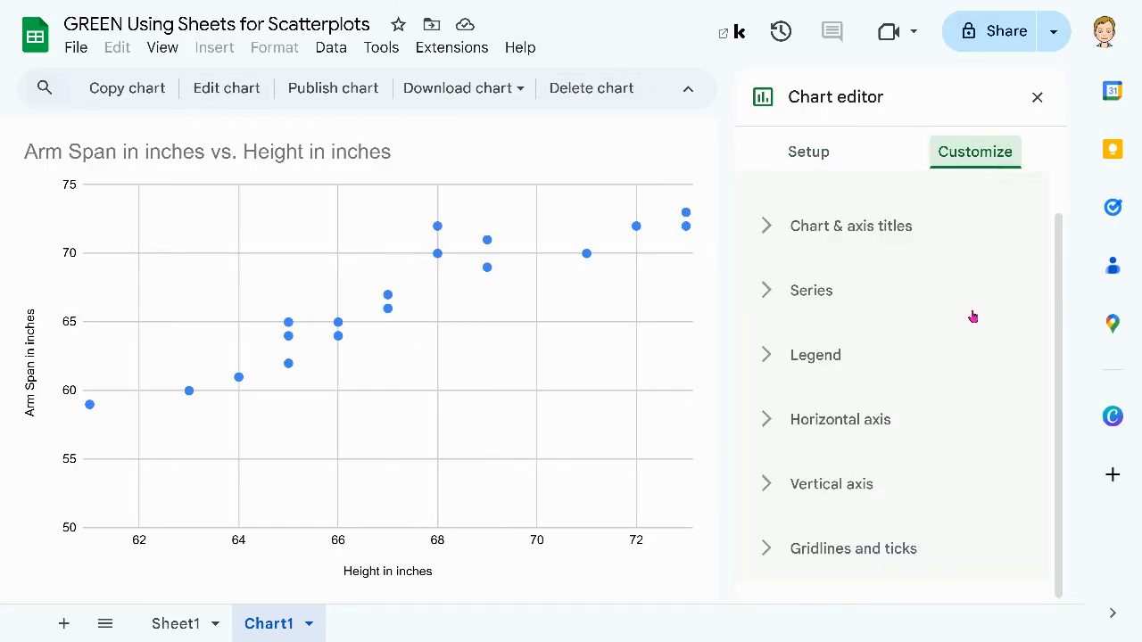
pyautogui.click(849, 486)
pyautogui.scroll(-4, 849, 487)
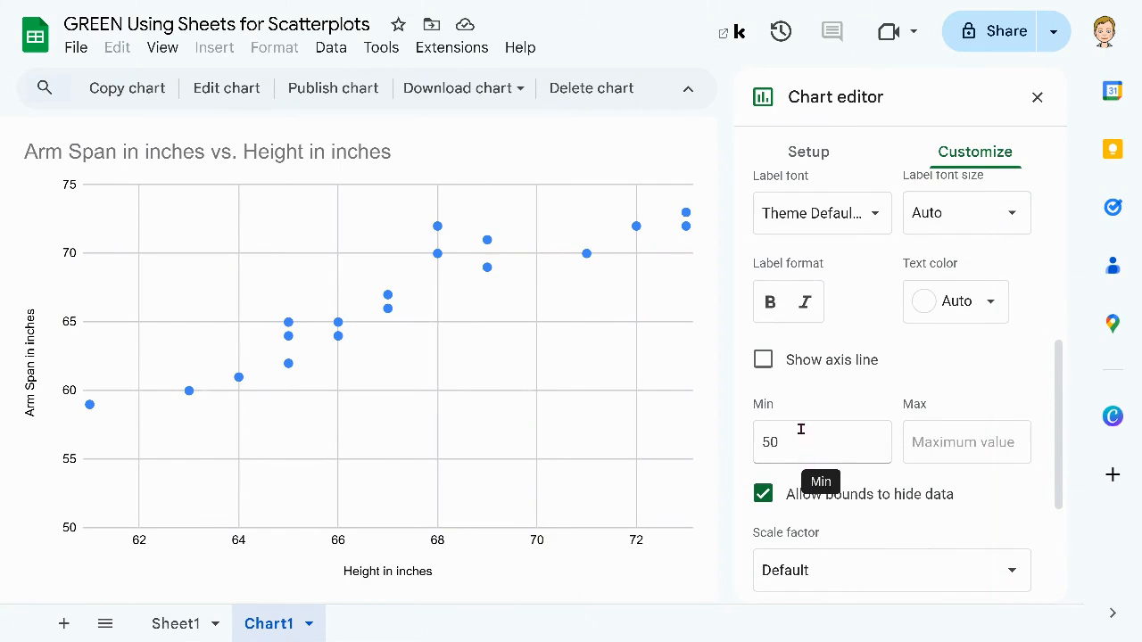
pyautogui.click(1037, 98)
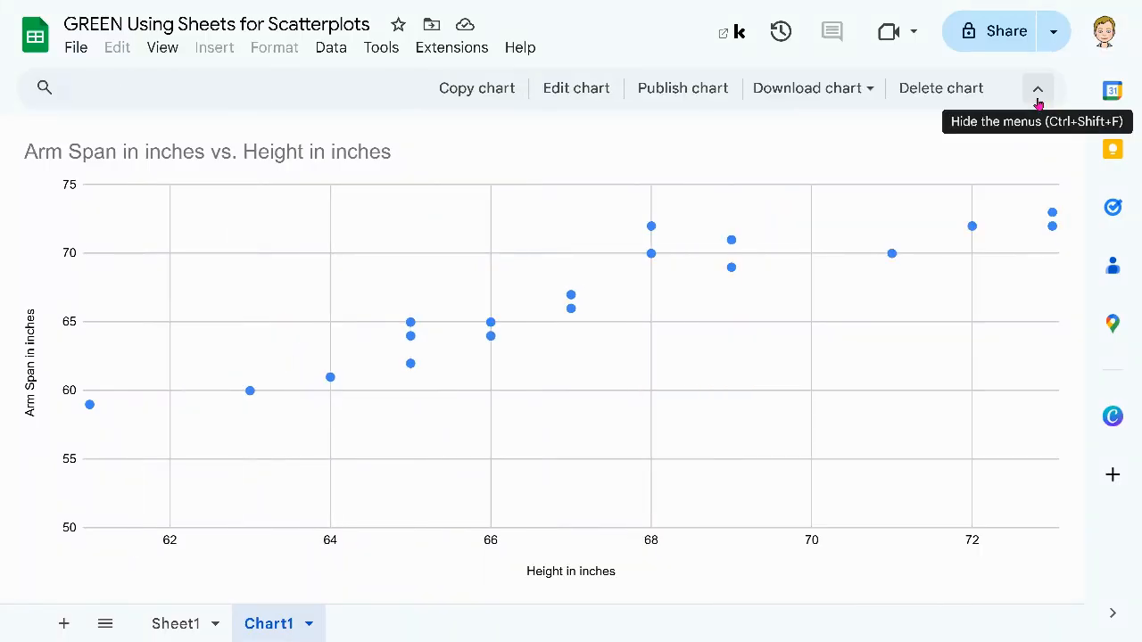
# Return to Sheet1, open the Google Sheets function list from help and filter it for "correl".
pyautogui.click(172, 627)
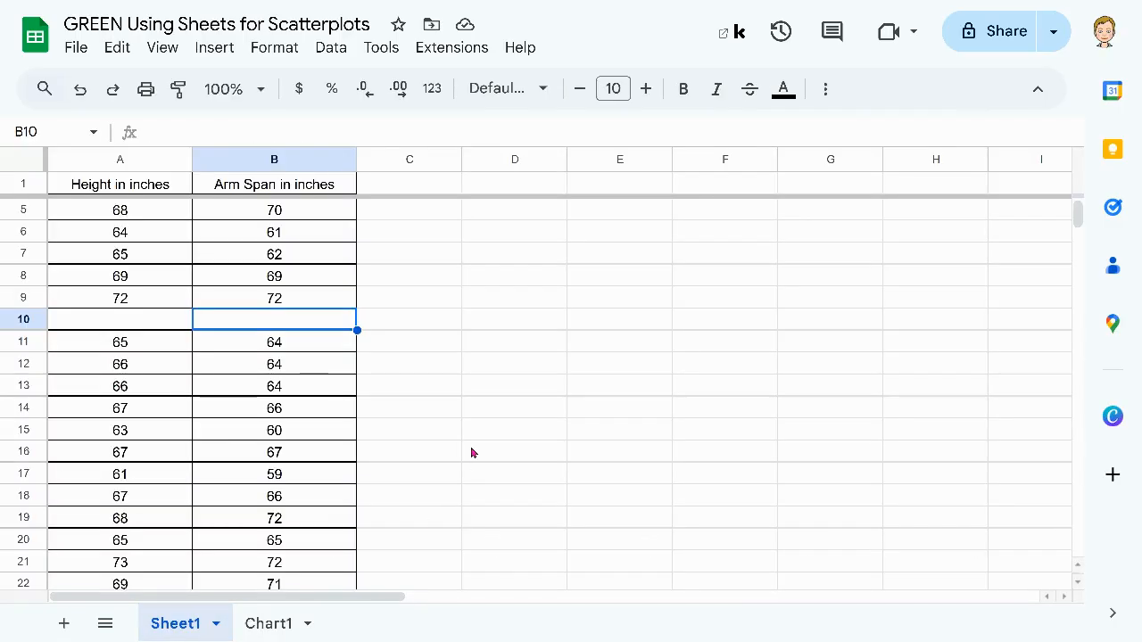
pyautogui.scroll(-2, 471, 454)
pyautogui.scroll(-2, 473, 453)
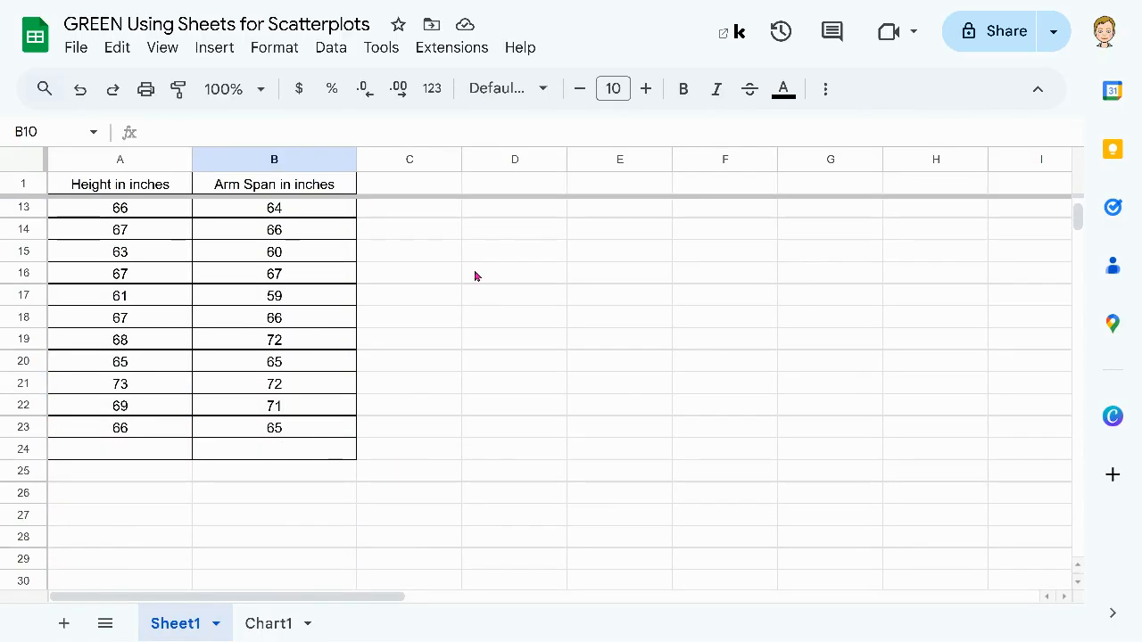
pyautogui.click(517, 53)
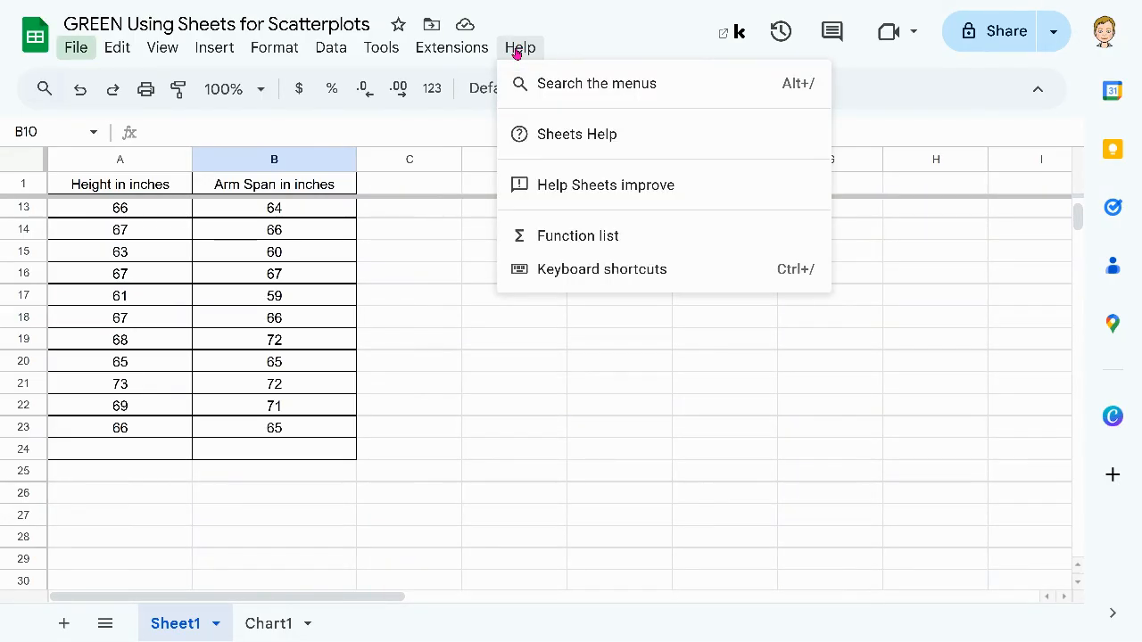
pyautogui.click(581, 238)
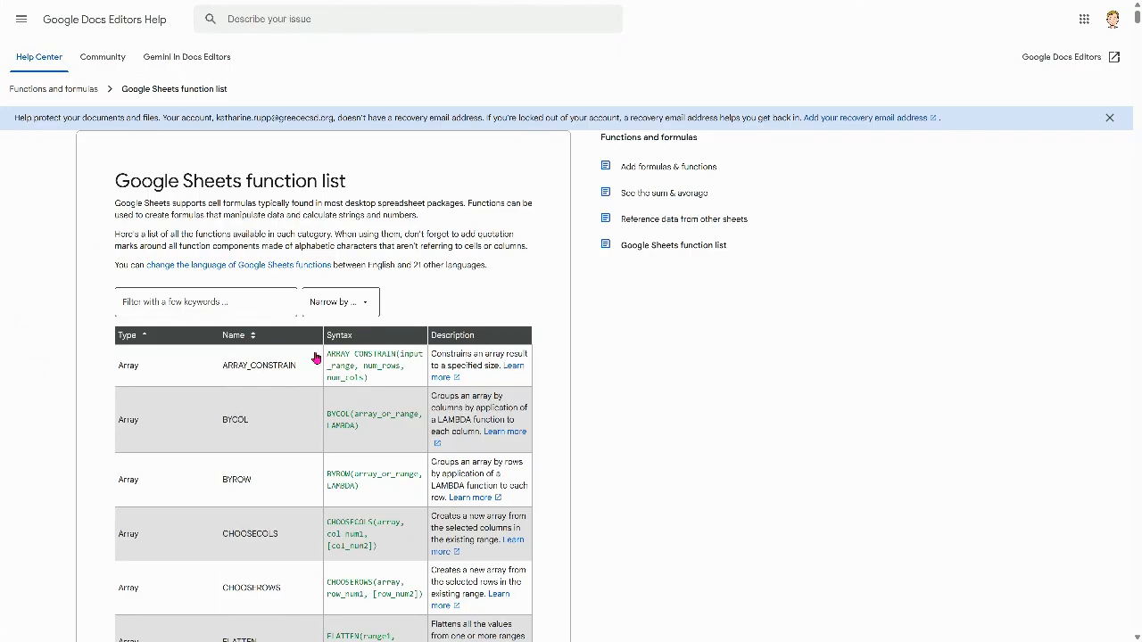
pyautogui.click(175, 302)
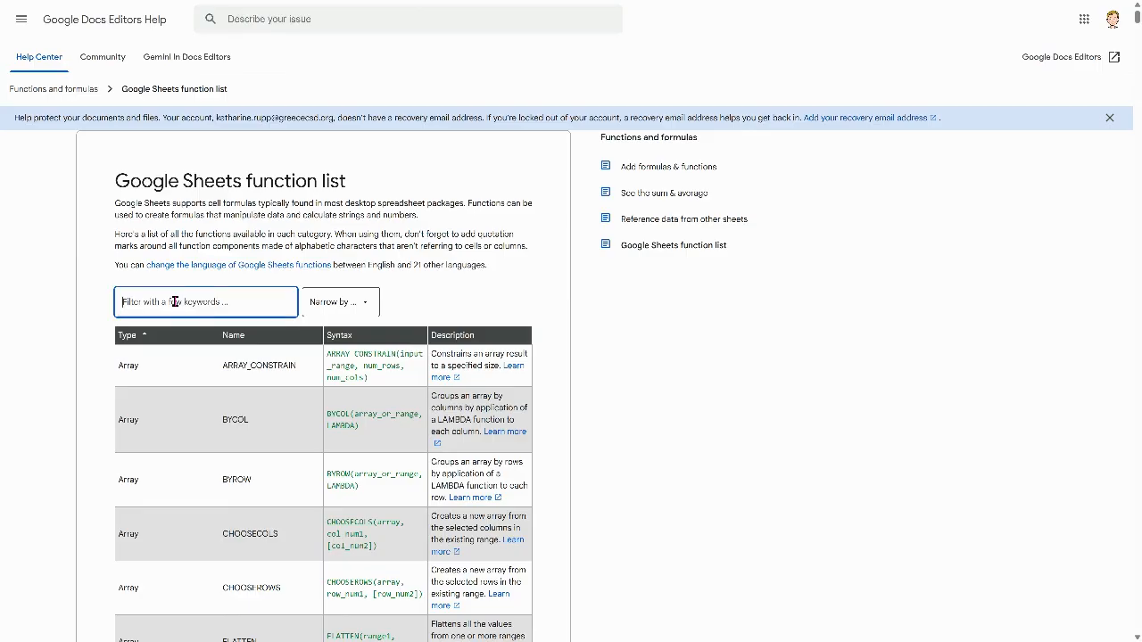
pyautogui.write('corr')
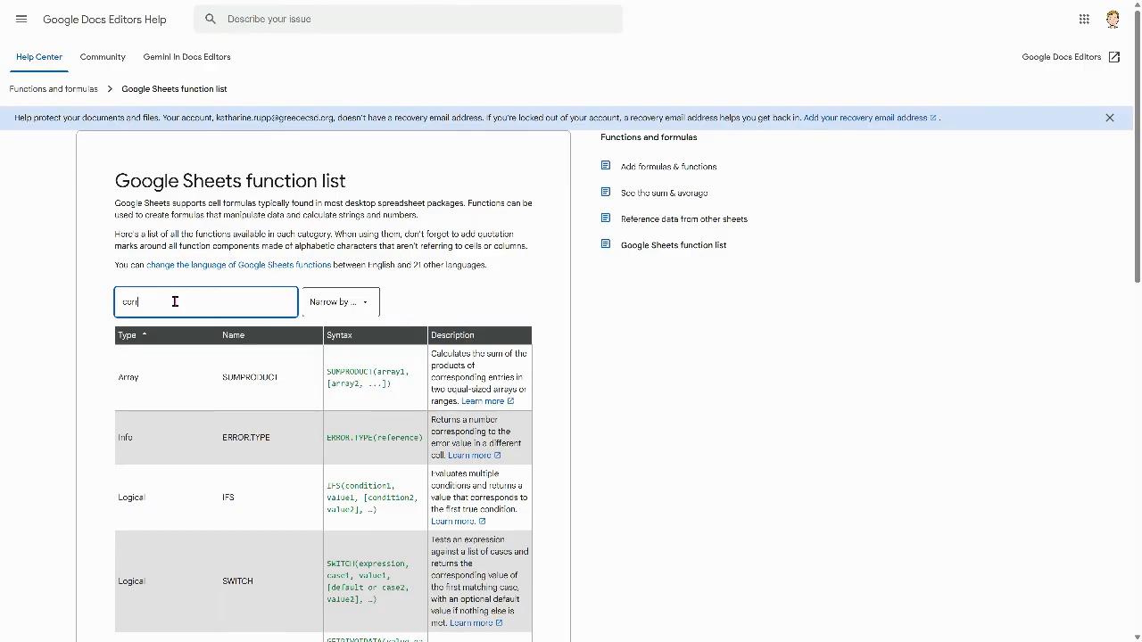
pyautogui.write('el')
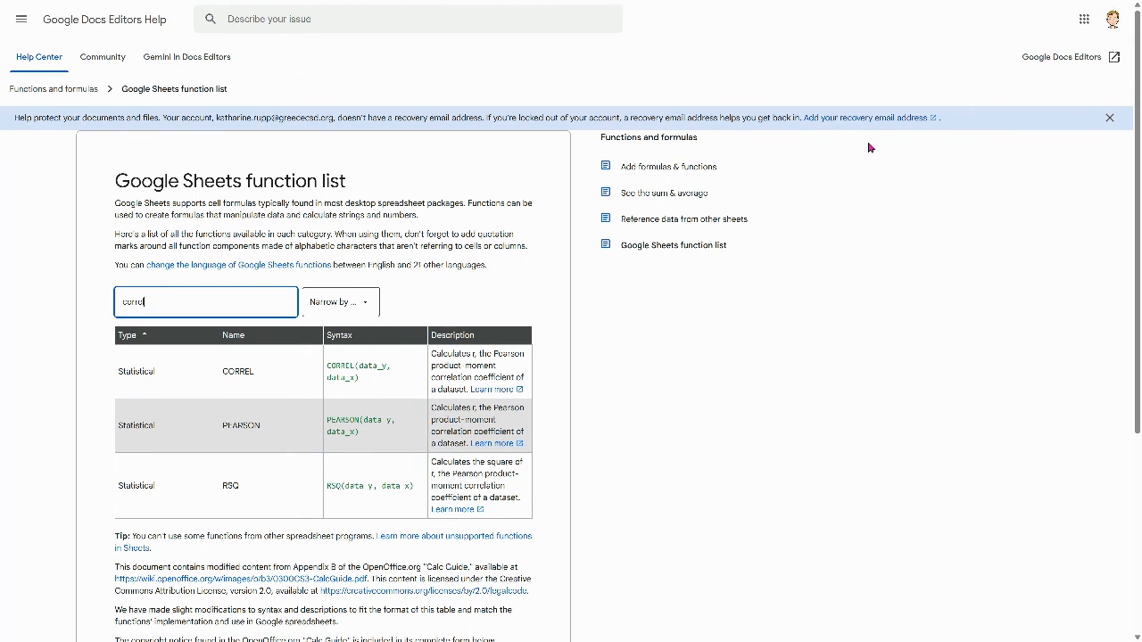
# Leave full screen, switch back to the spreadsheet and check the first and last data cells of the arm span and height columns.
pyautogui.click(716, 336)
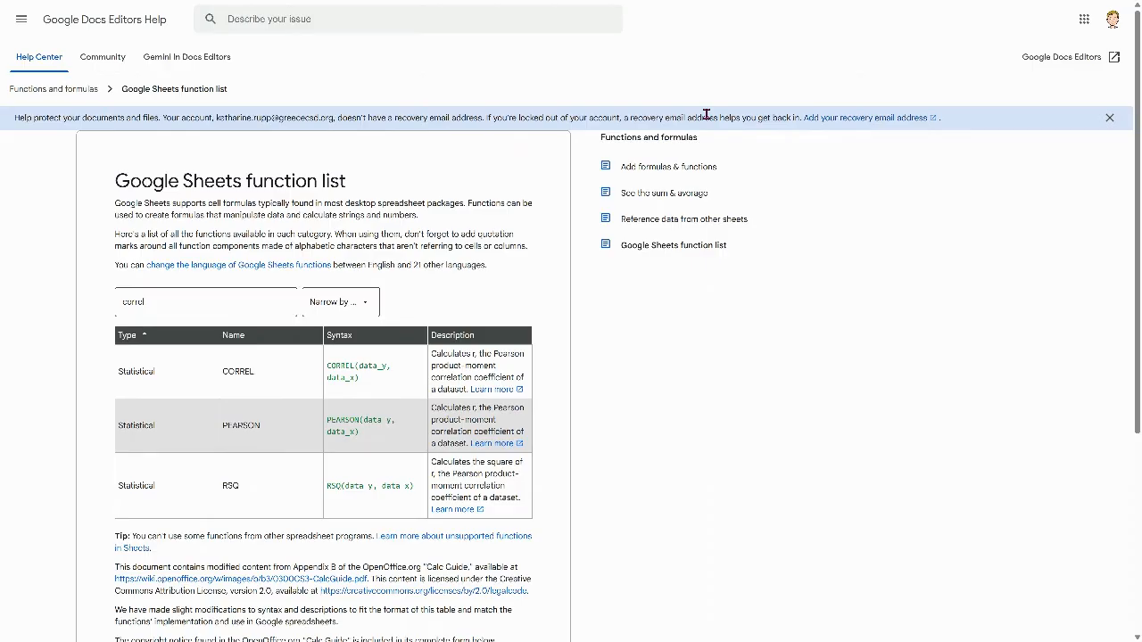
pyautogui.press('F11')
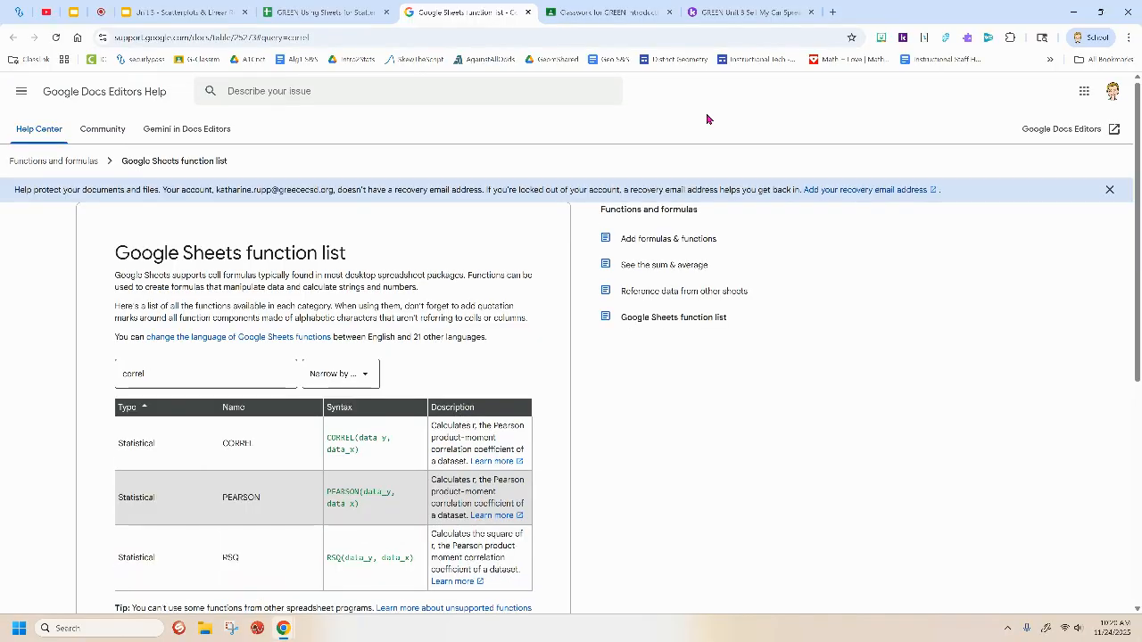
pyautogui.click(349, 7)
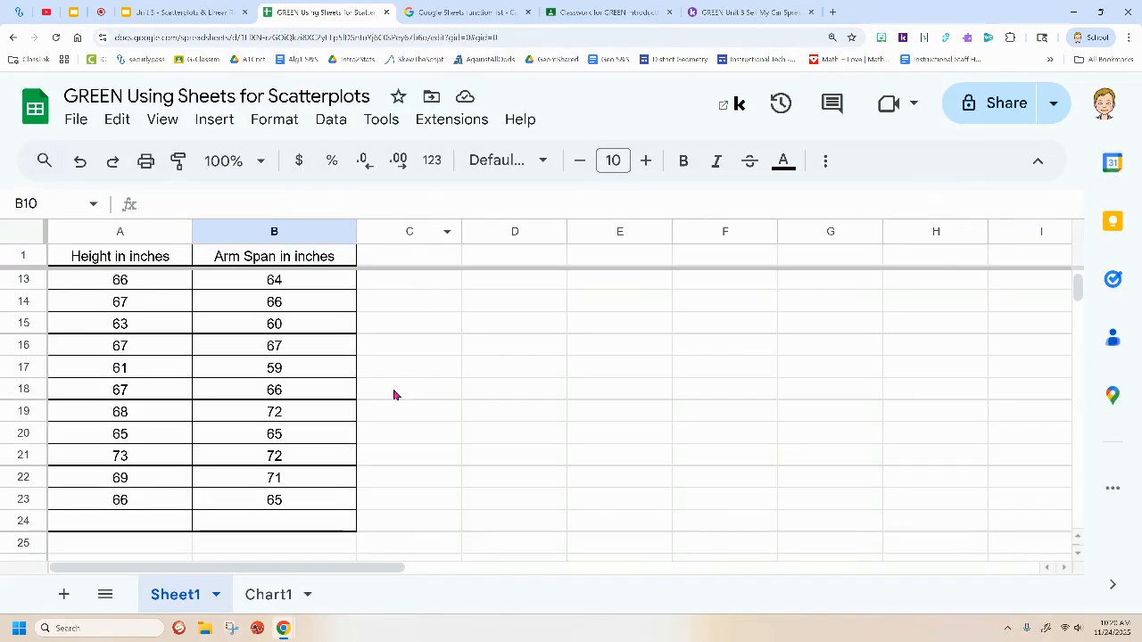
pyautogui.scroll(5, 394, 394)
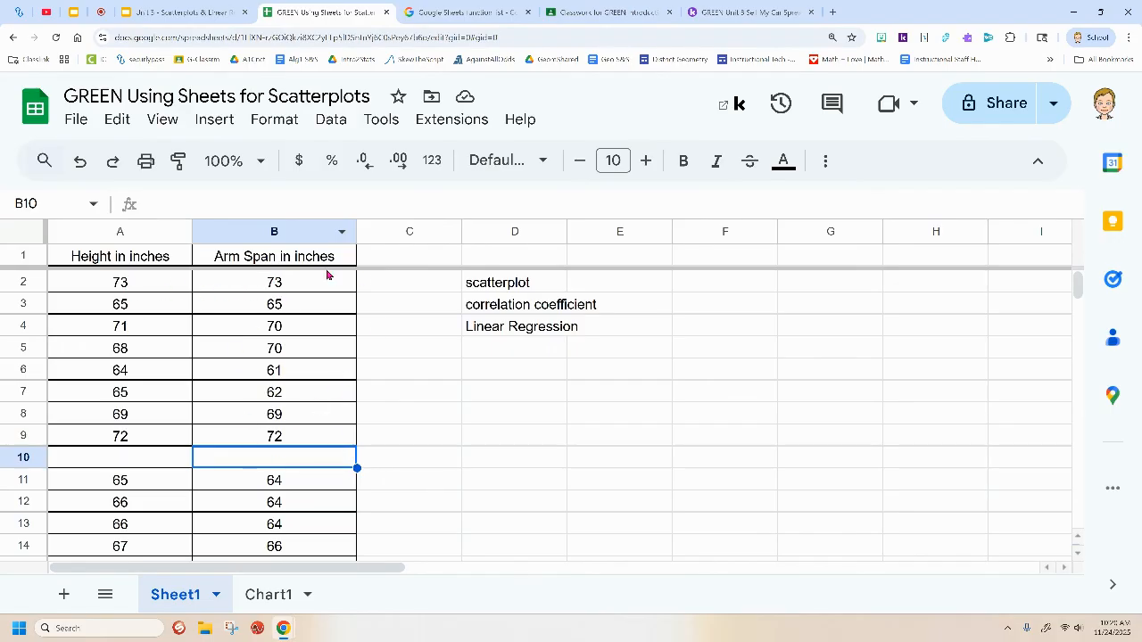
pyautogui.click(280, 284)
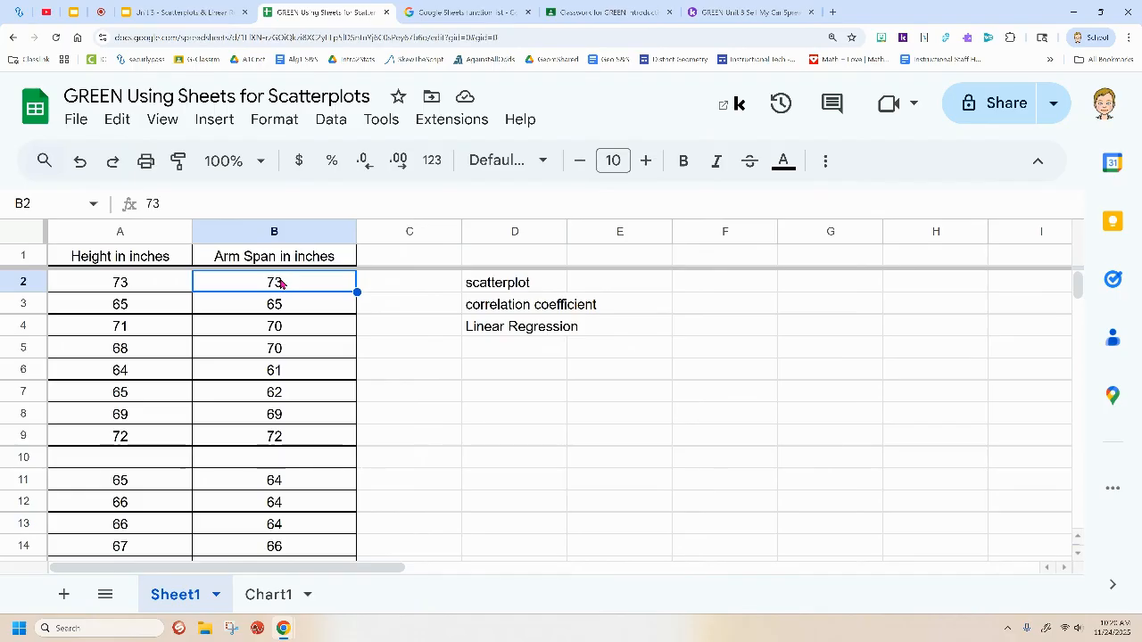
pyautogui.scroll(-5, 280, 284)
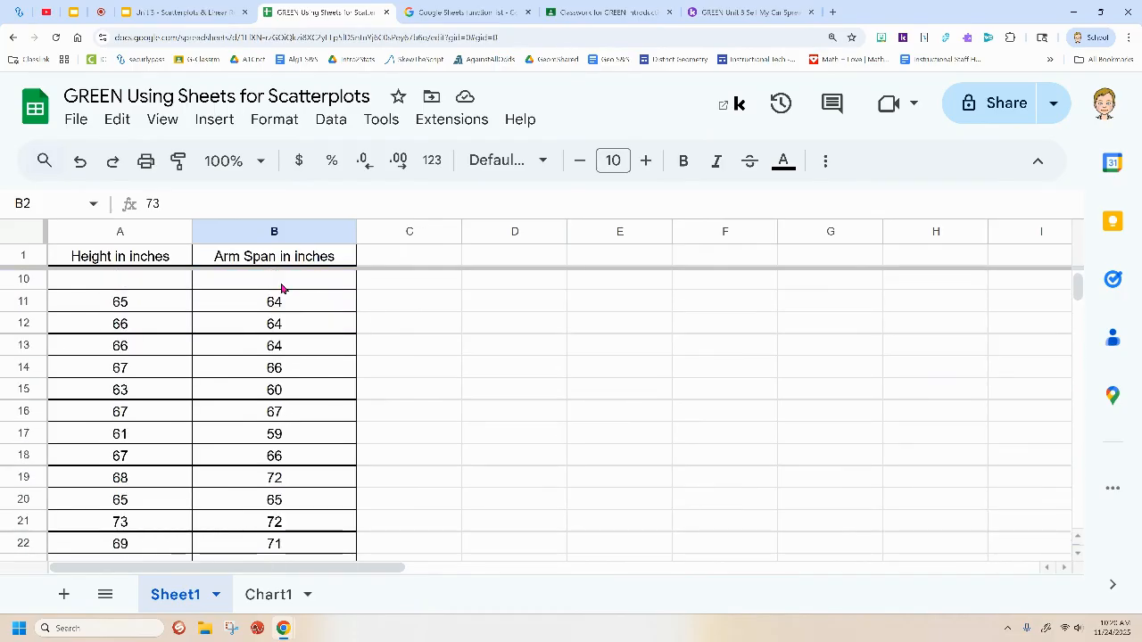
pyautogui.click(260, 447)
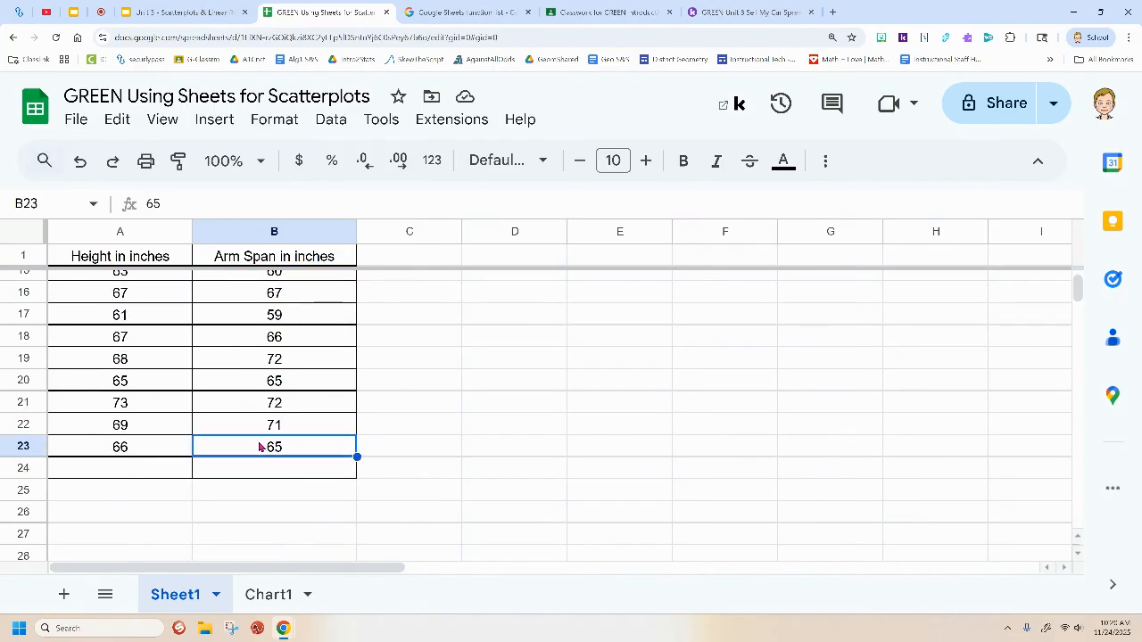
pyautogui.scroll(5, 263, 441)
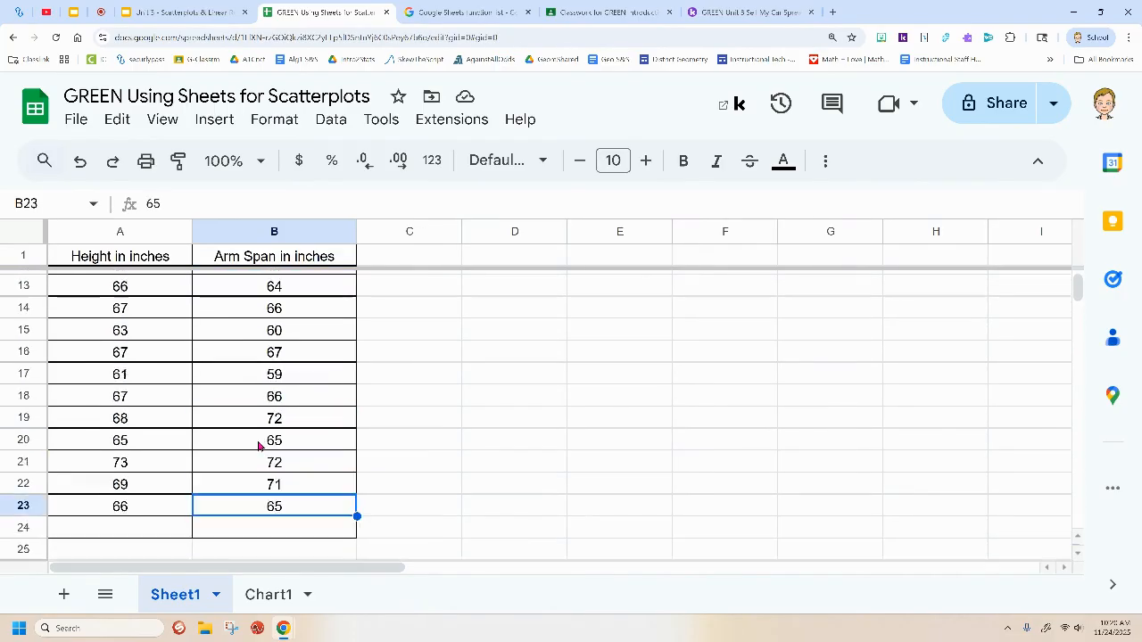
pyautogui.click(133, 285)
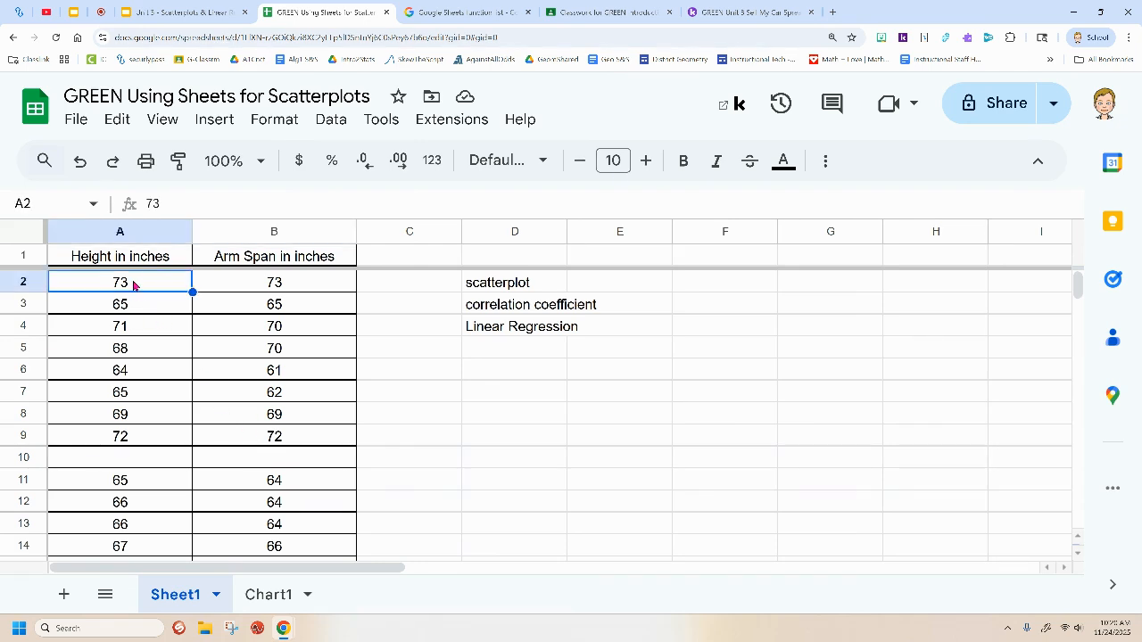
pyautogui.scroll(-5, 143, 316)
pyautogui.click(132, 382)
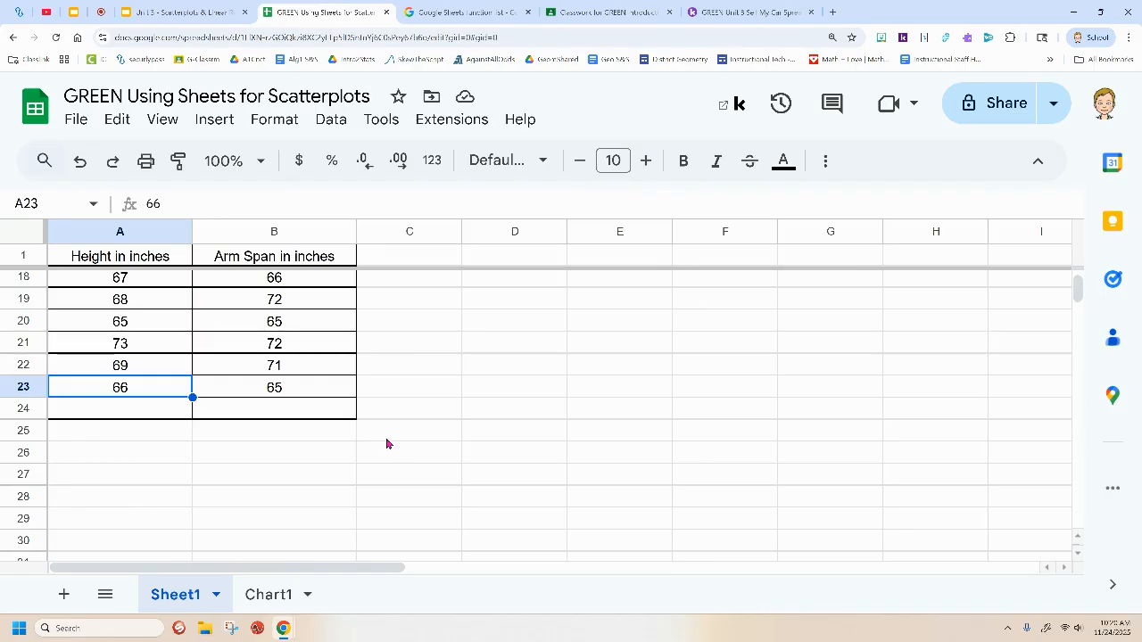
pyautogui.scroll(-1, 387, 444)
# Enter the labels "correl" in cell C25 and "y-intercept" in cell C26, below the data.
pyautogui.click(1129, 37)
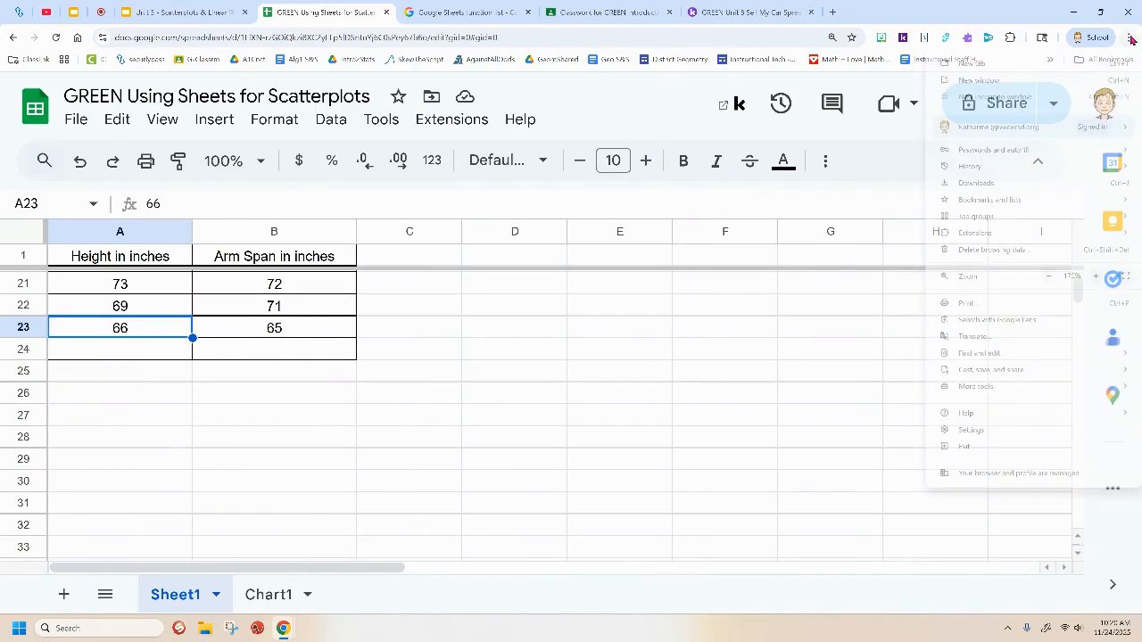
pyautogui.click(1095, 277)
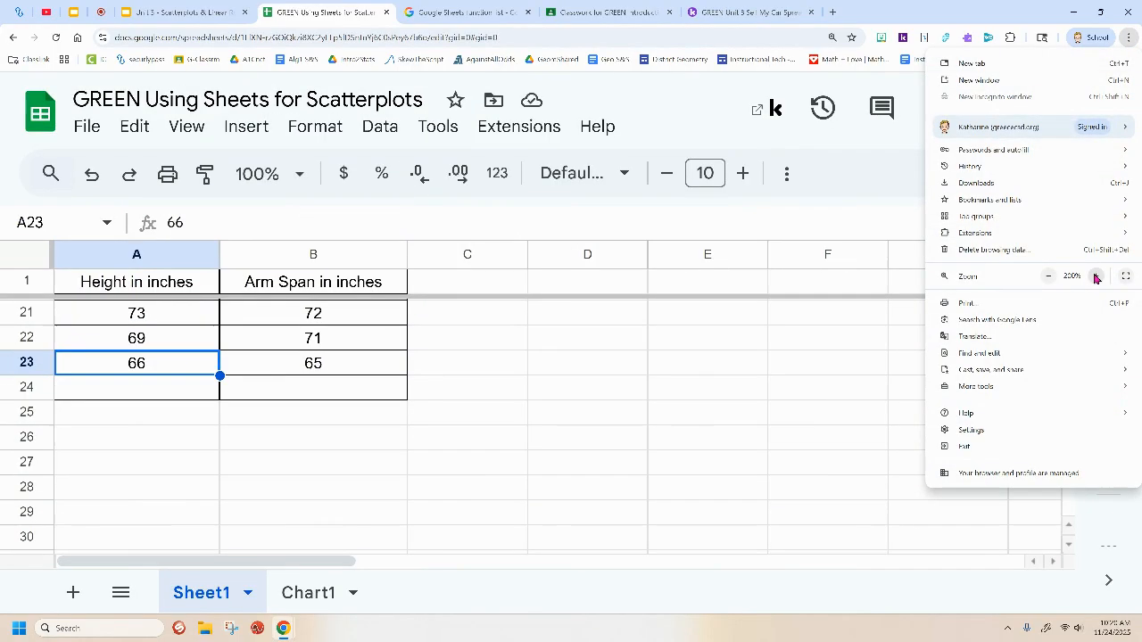
pyautogui.click(461, 421)
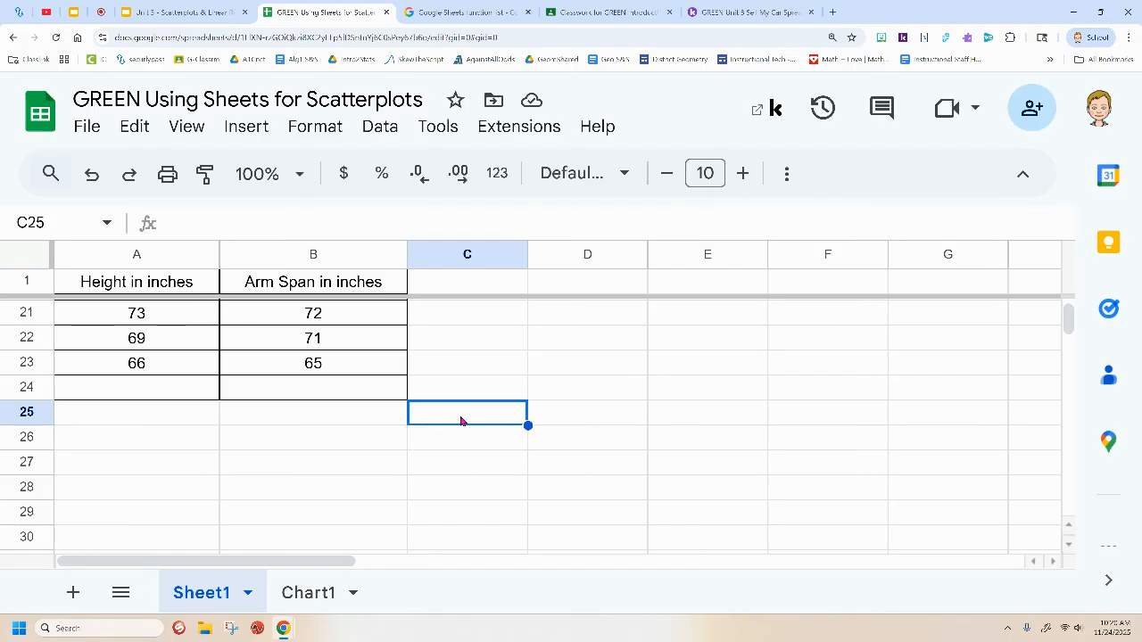
pyautogui.click(323, 419)
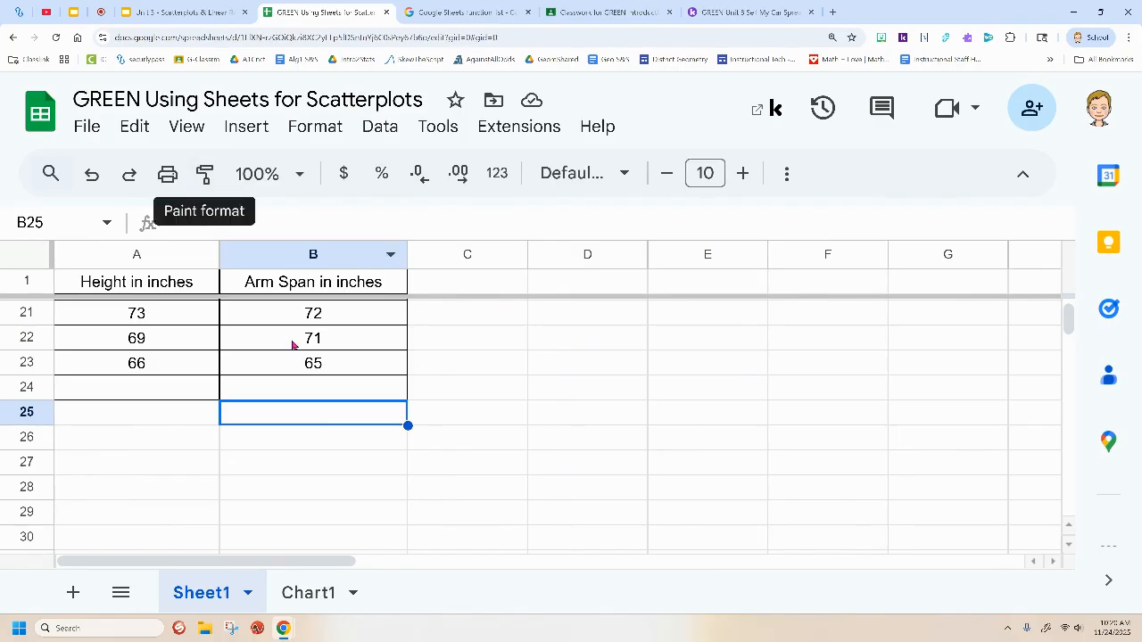
pyautogui.click(447, 423)
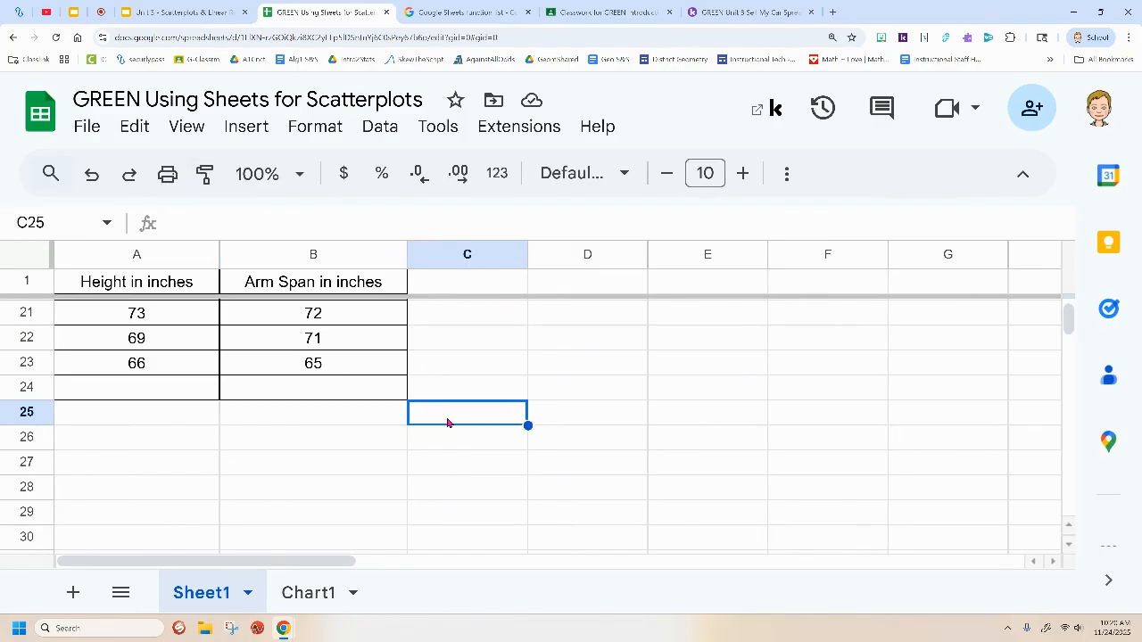
pyautogui.write('cor')
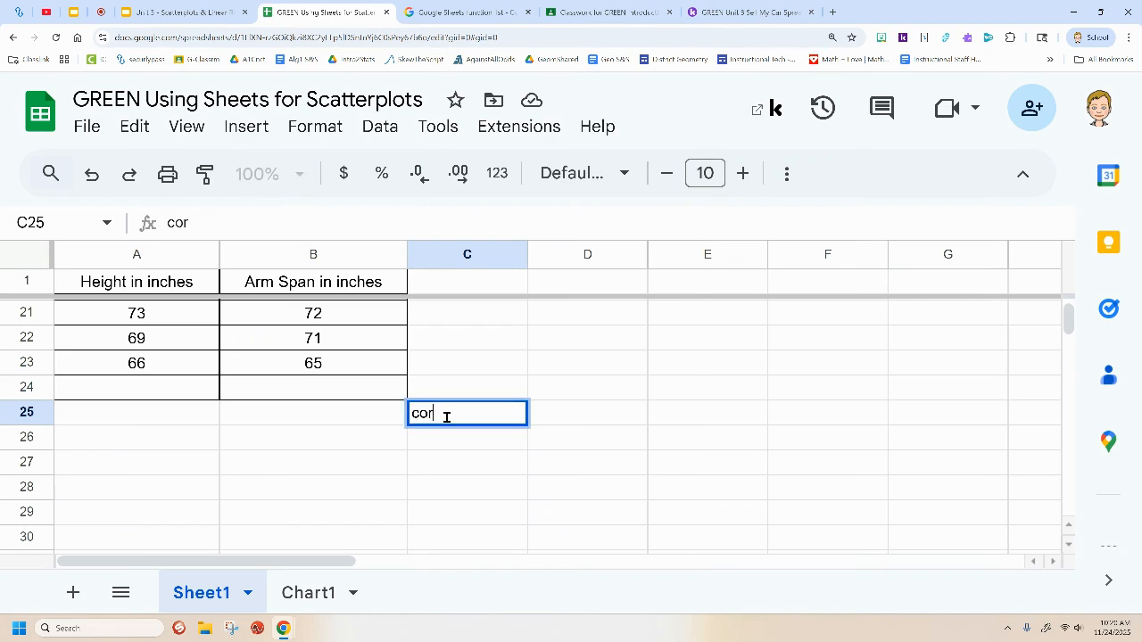
pyautogui.write('rel')
pyautogui.press('Return')
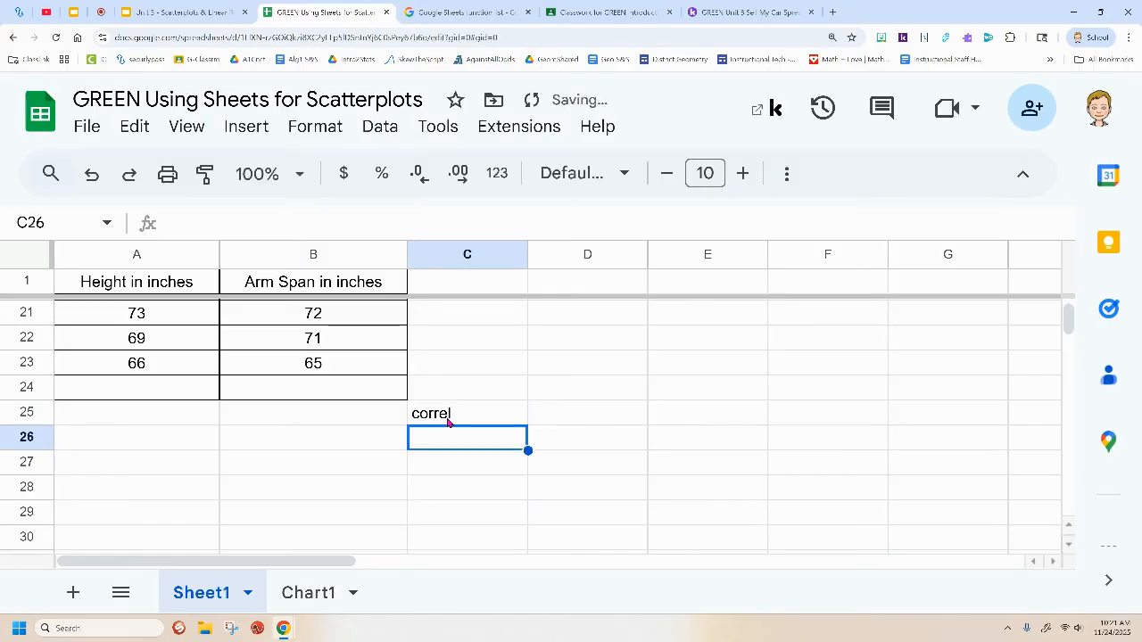
pyautogui.write('y-intercept')
pyautogui.press('Return')
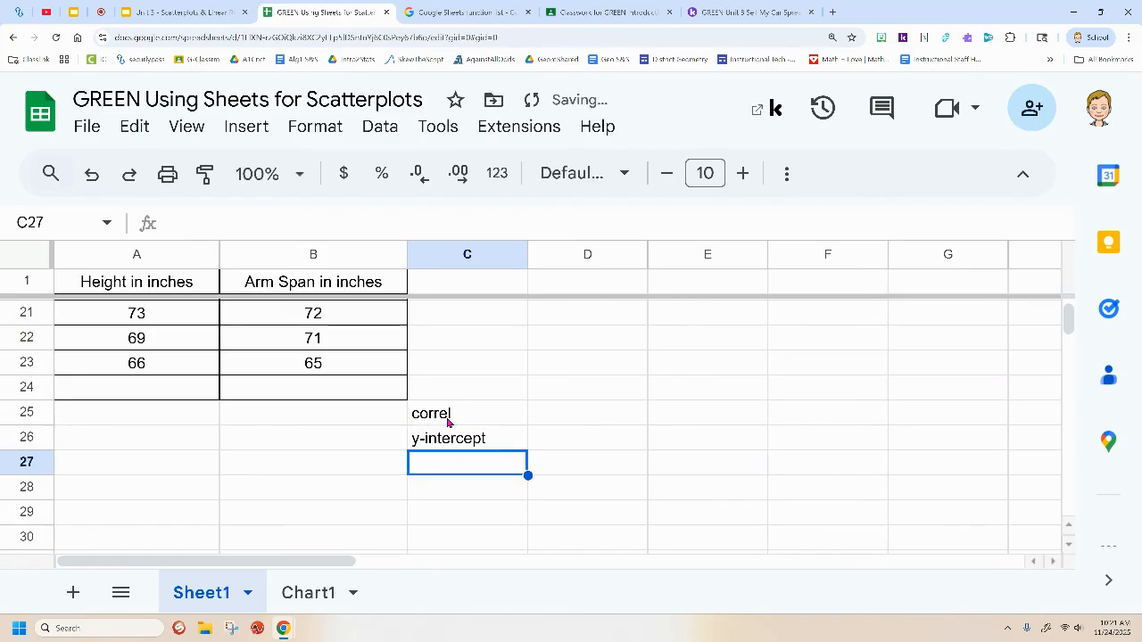
# Add the label "slope" in cell C27, beneath the y-intercept label.
pyautogui.write('slope')
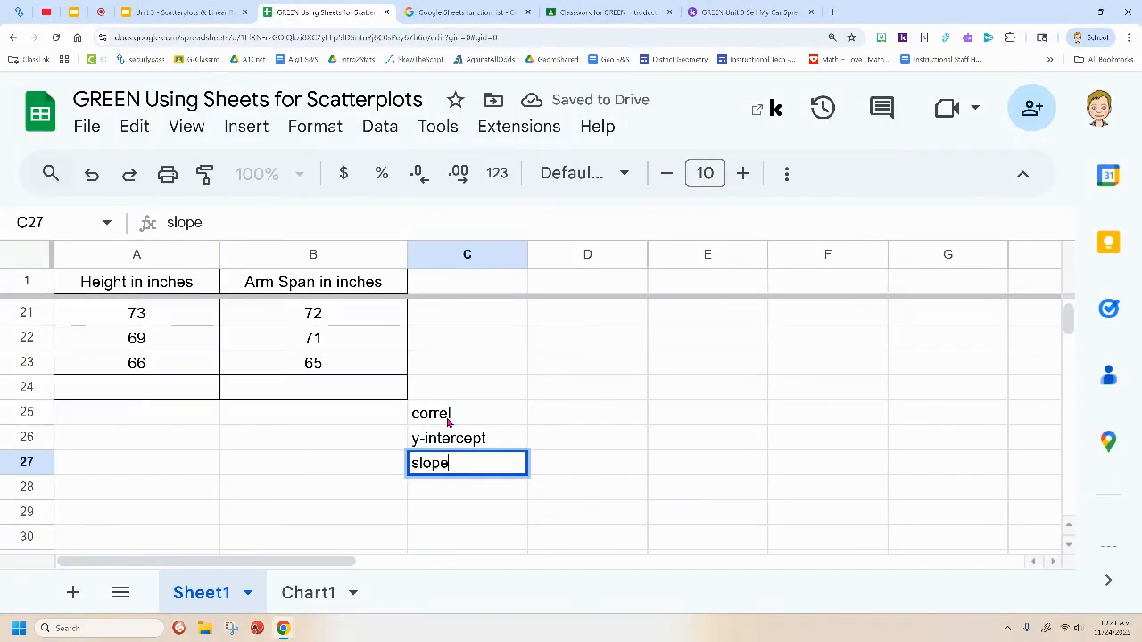
pyautogui.press('Return')
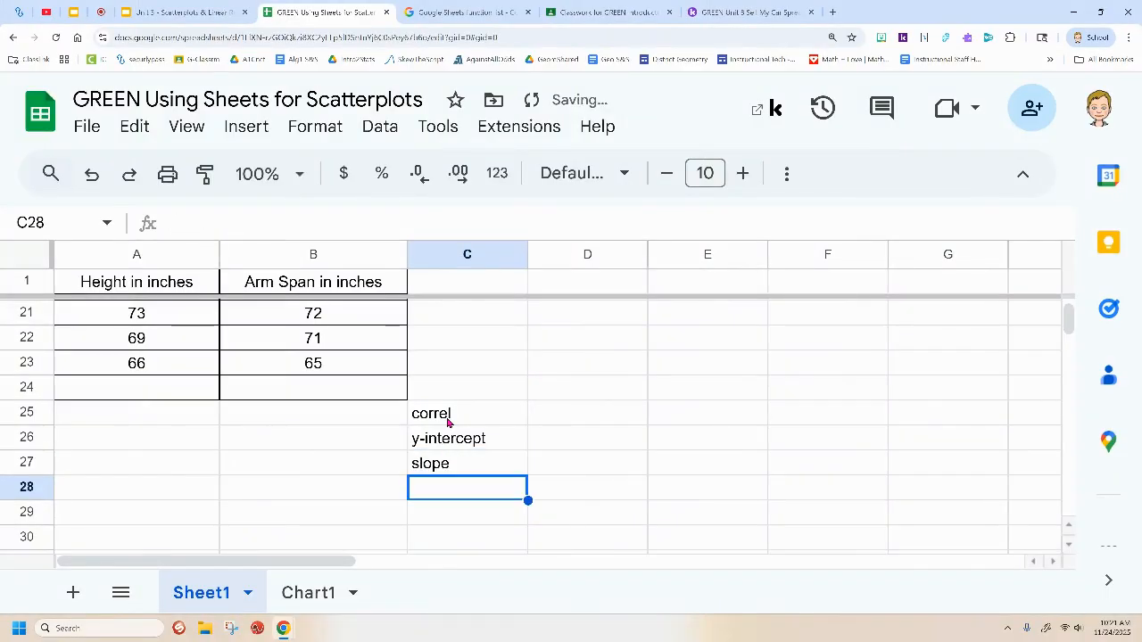
# Calculate the correlation coefficient in cell B25 with the CORREL function, using arm span B2:B23 and height A2:A23.
pyautogui.press('Up')
pyautogui.press('Up')
pyautogui.press('Up')
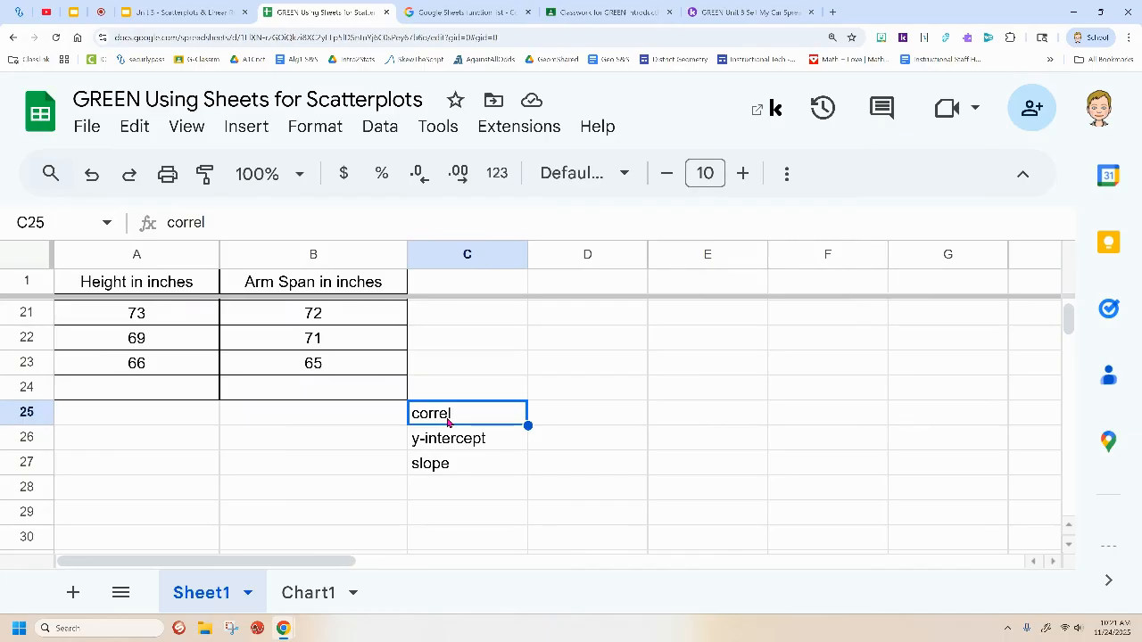
pyautogui.press('Left')
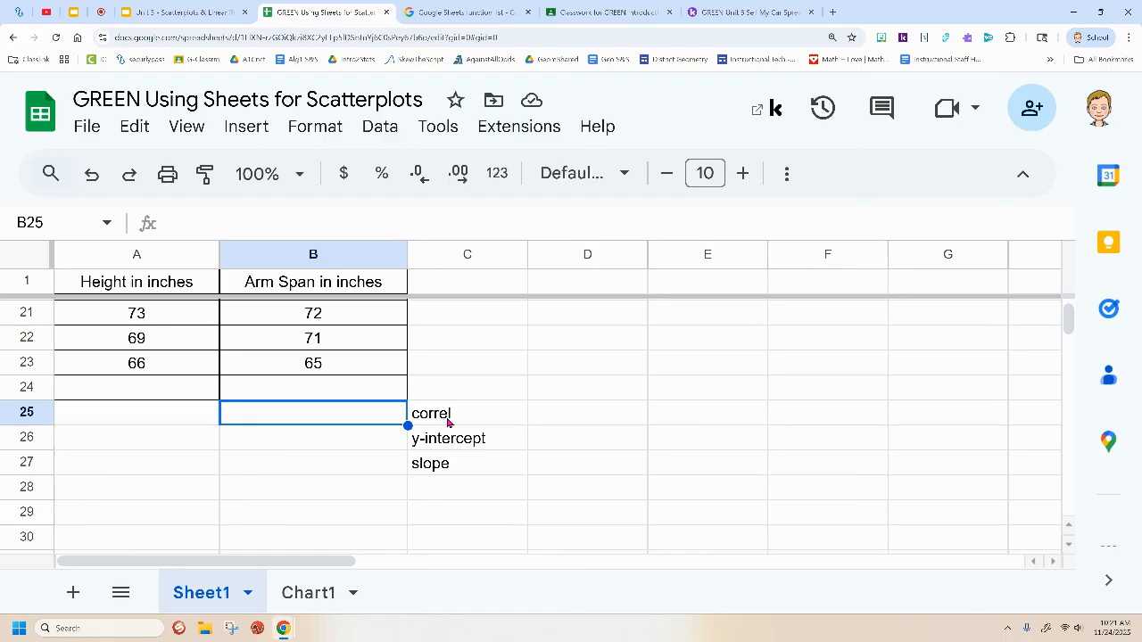
pyautogui.write('=')
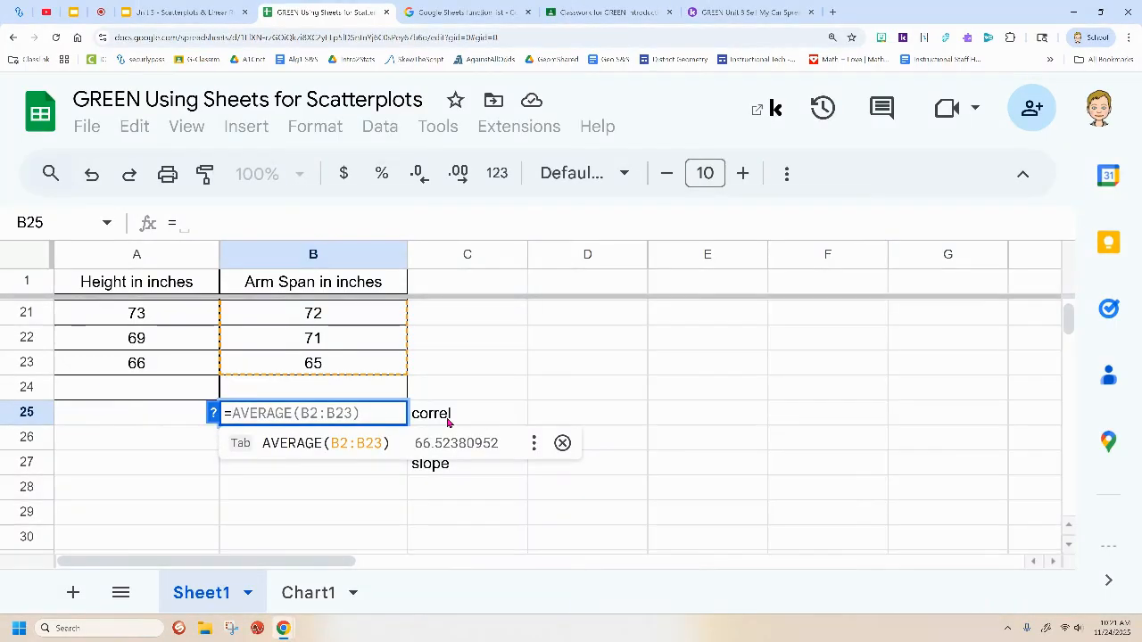
pyautogui.write('corr')
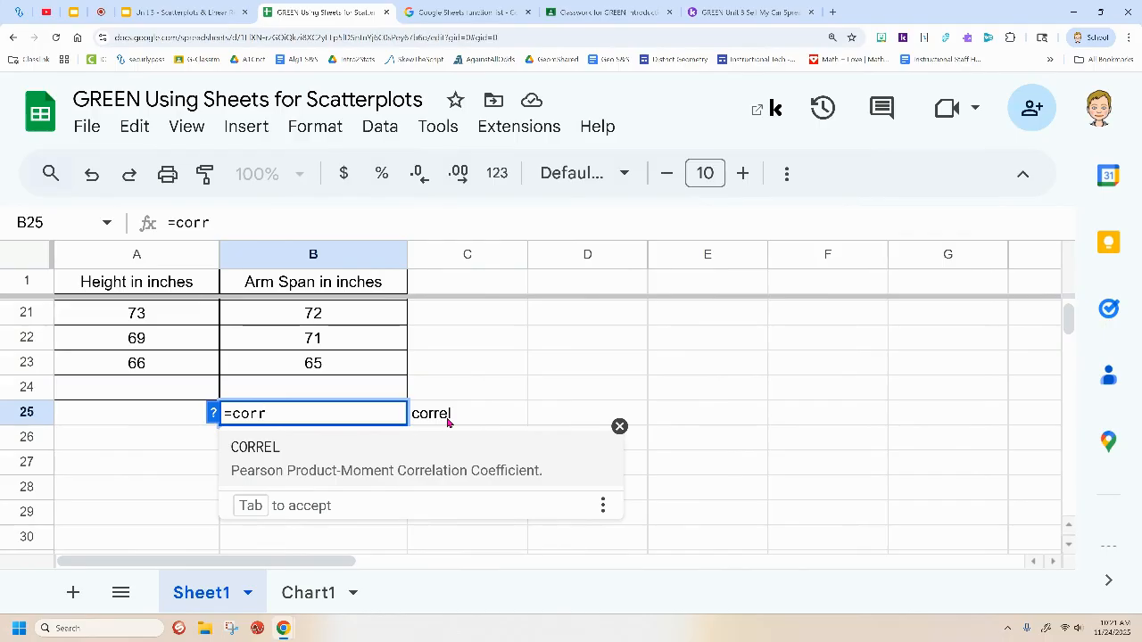
pyautogui.press('Tab')
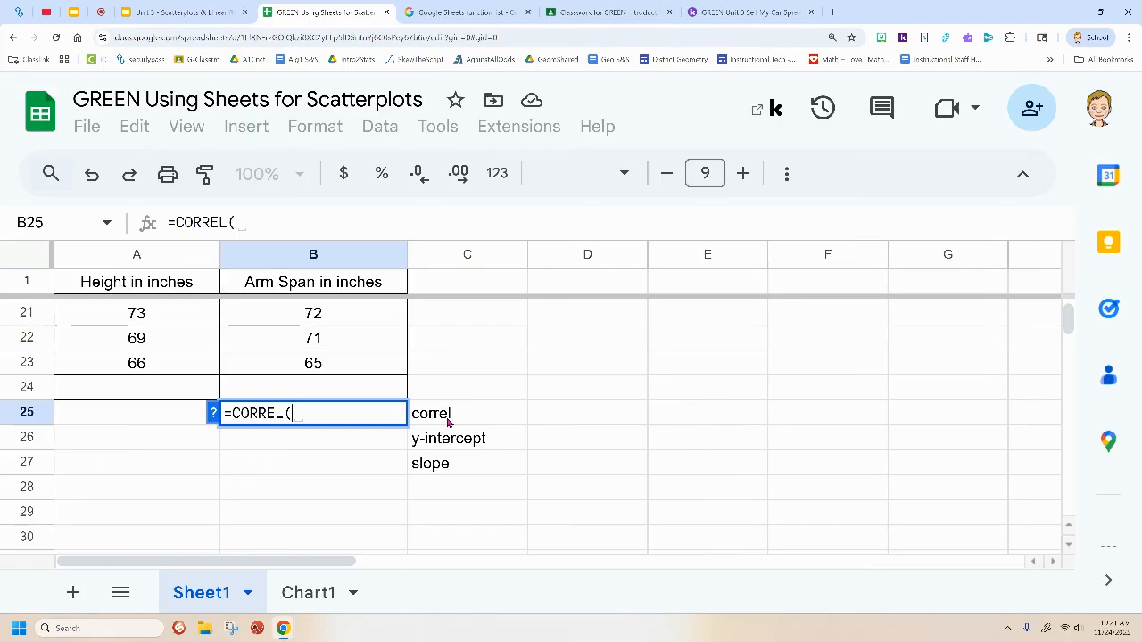
pyautogui.write('B2')
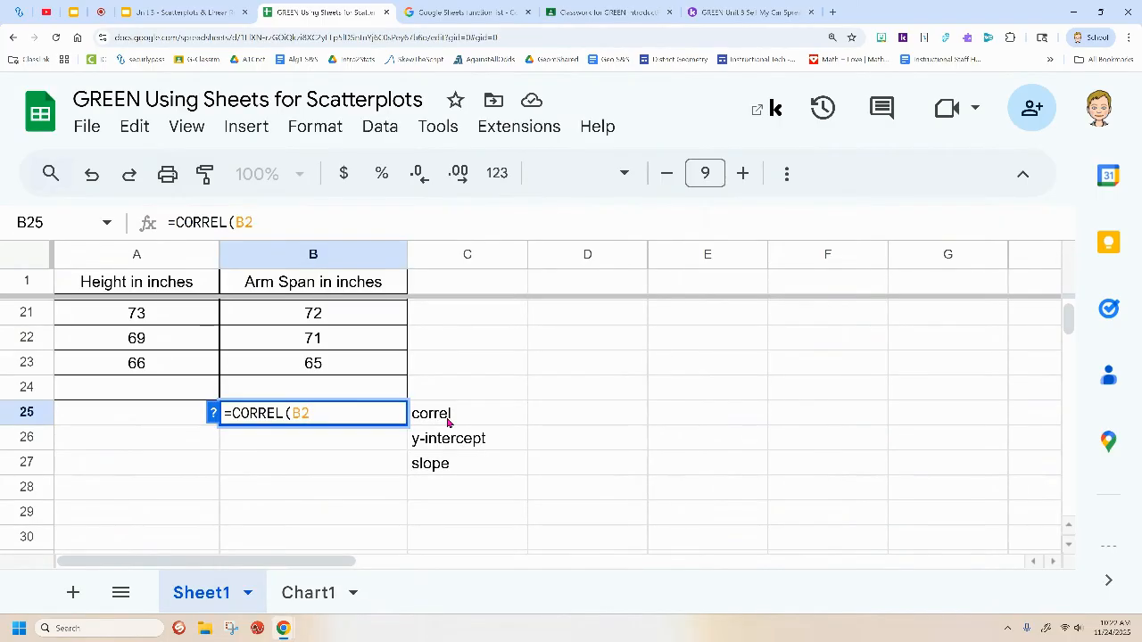
pyautogui.write(':B23')
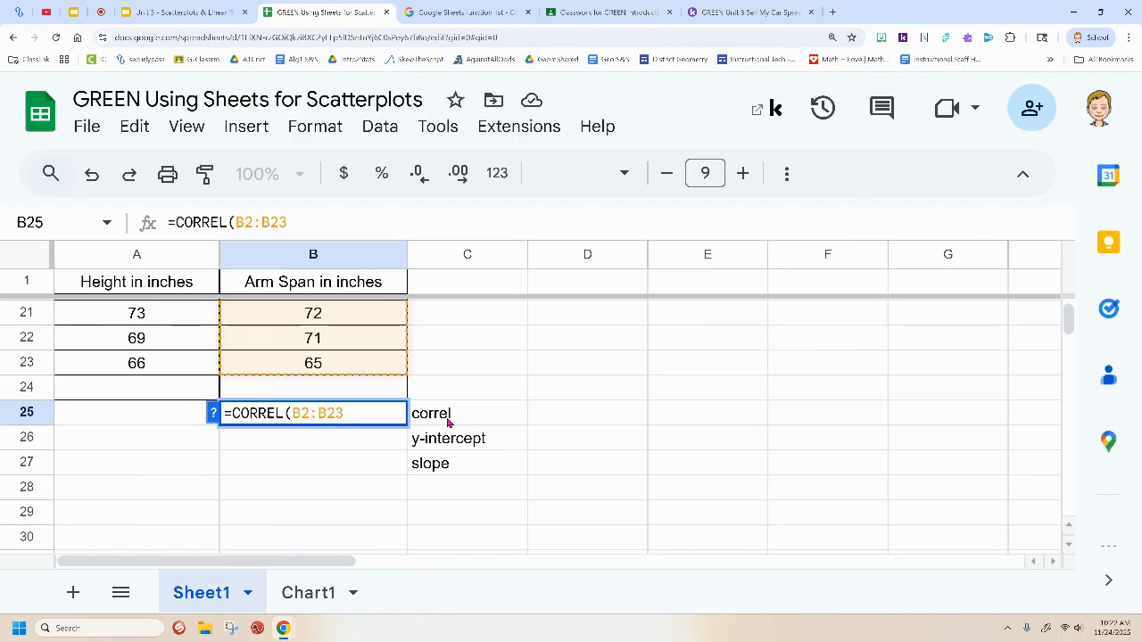
pyautogui.write(',')
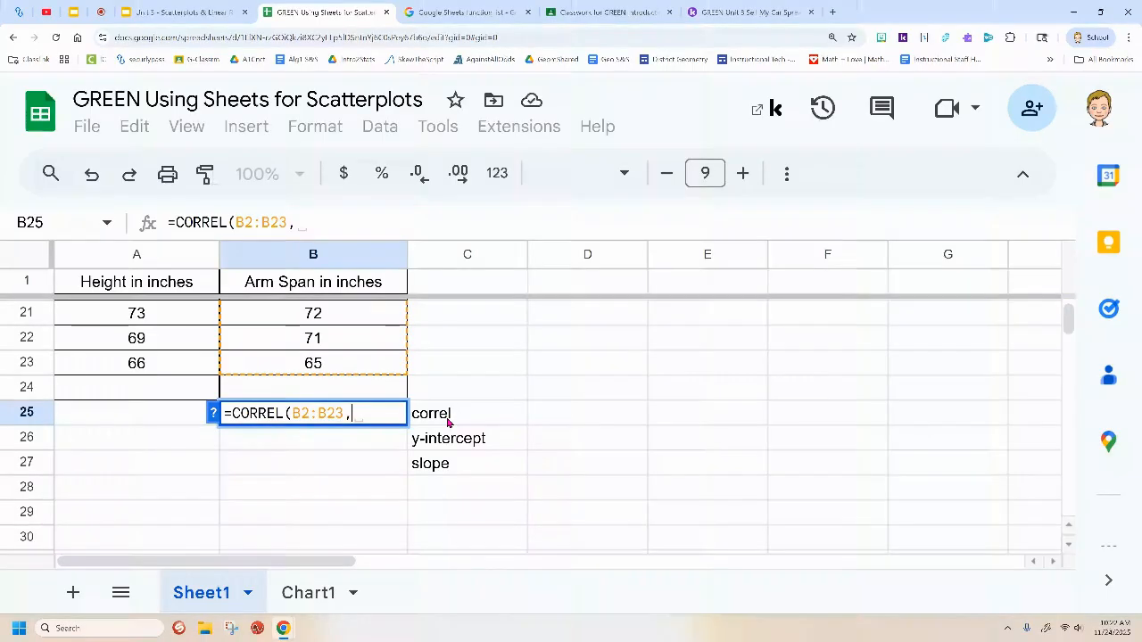
pyautogui.write('A2:')
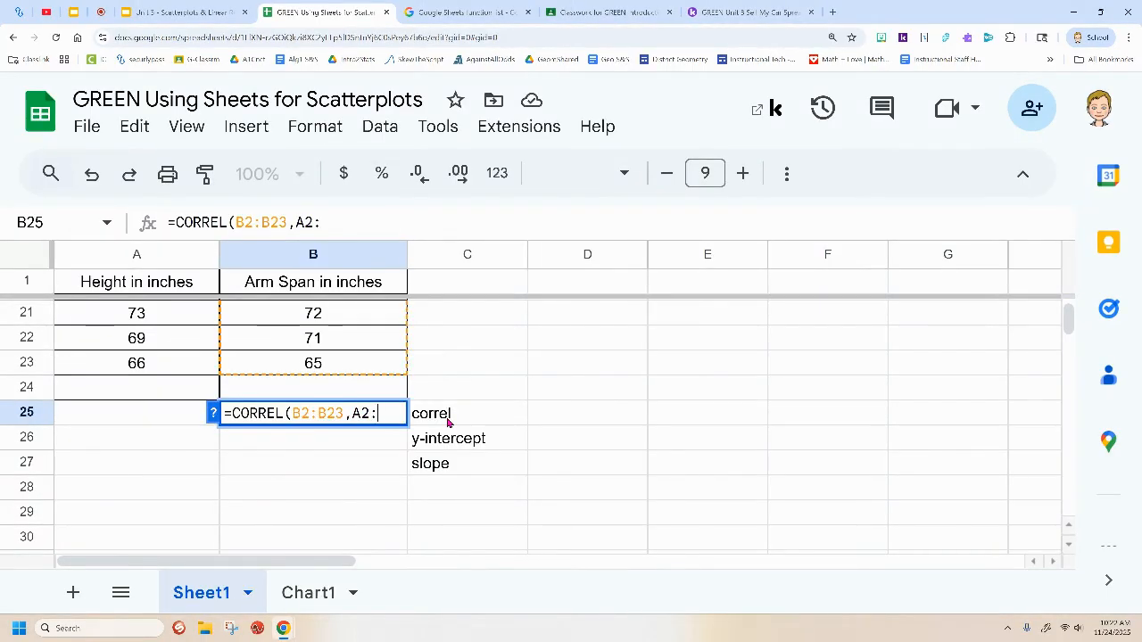
pyautogui.write('A23')
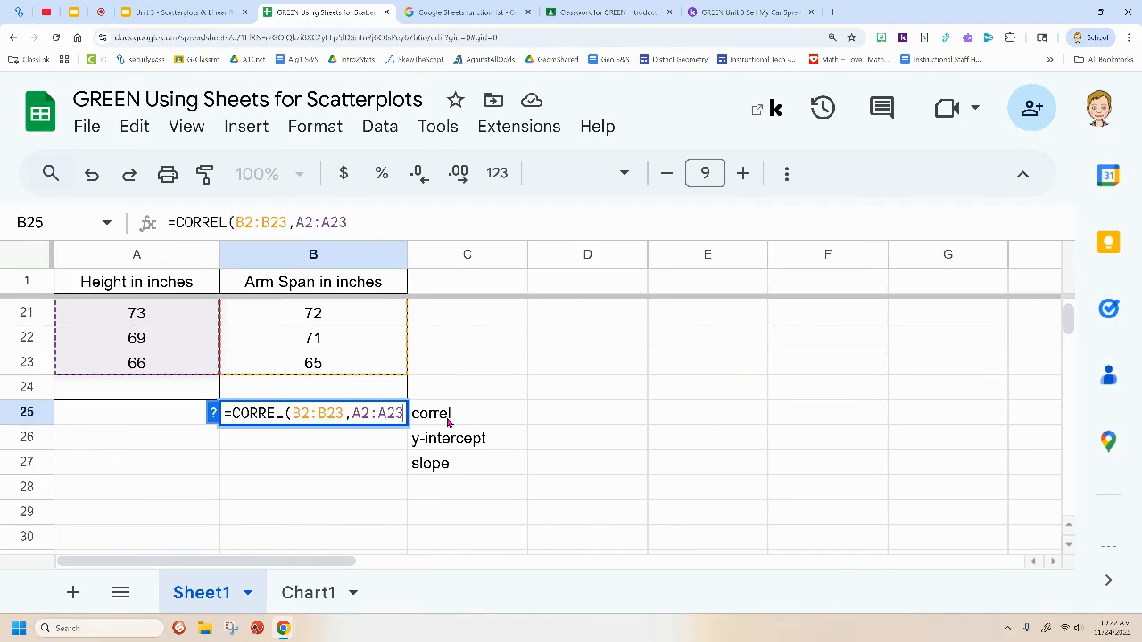
pyautogui.press('Return')
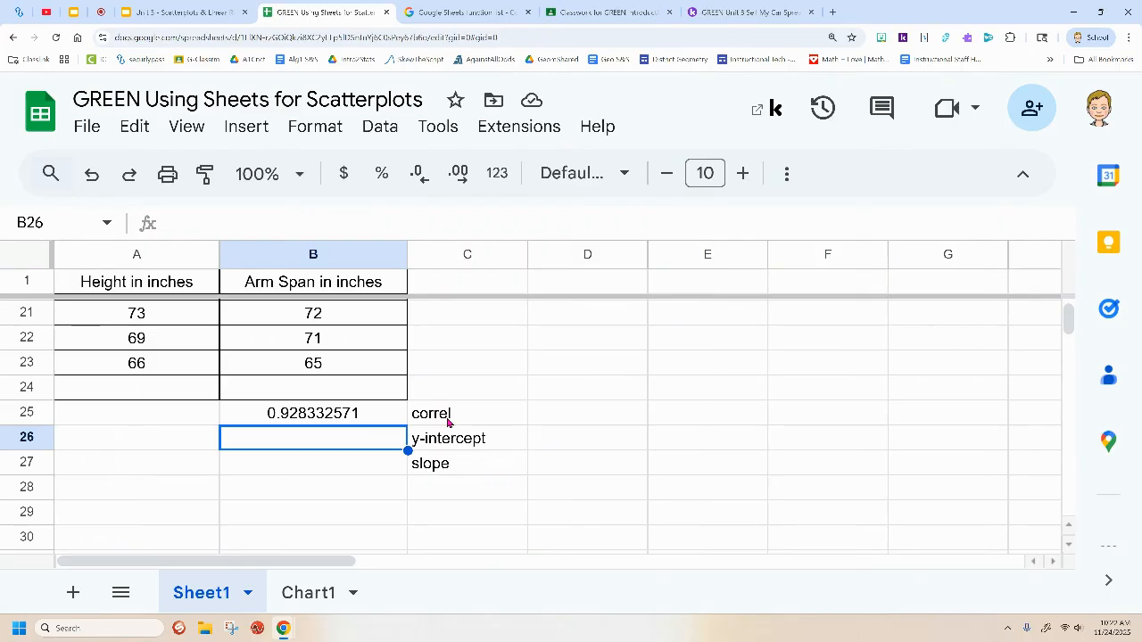
# Reduce the correlation coefficient in cell B25 to three decimal places.
pyautogui.press('Up')
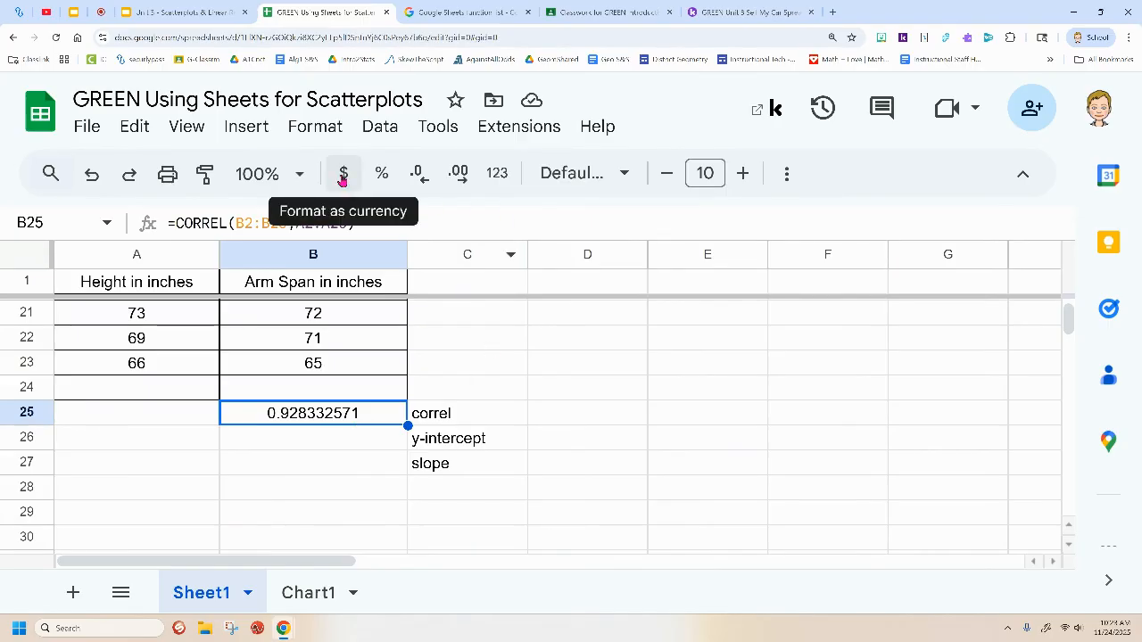
pyautogui.click(419, 176)
pyautogui.click(420, 176)
pyautogui.click(420, 176)
pyautogui.click(419, 175)
pyautogui.click(419, 176)
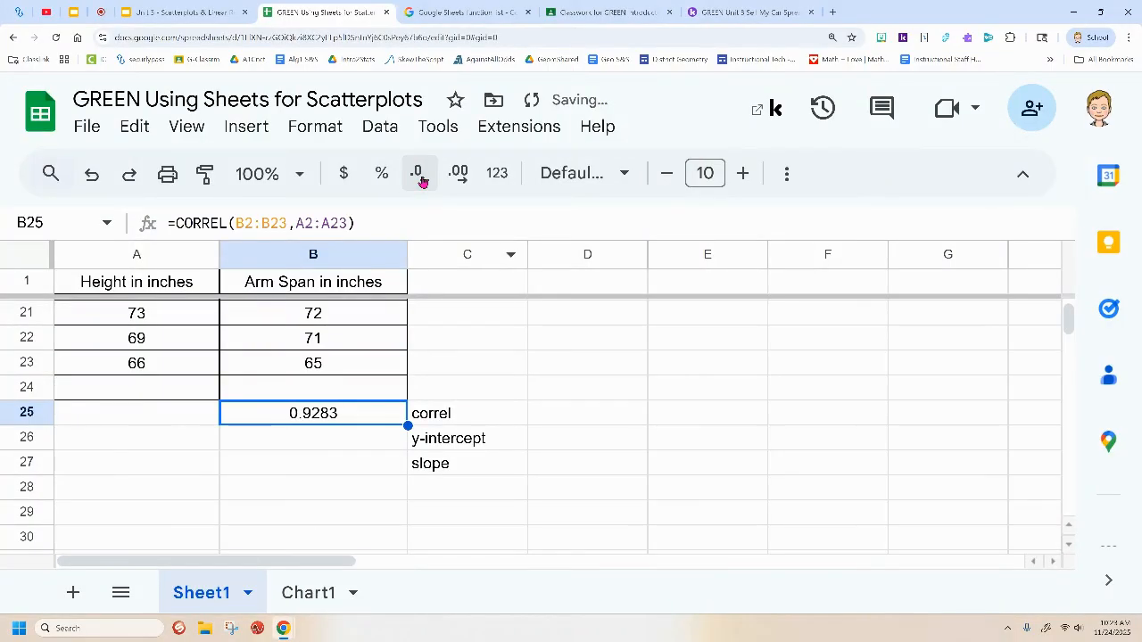
pyautogui.click(419, 176)
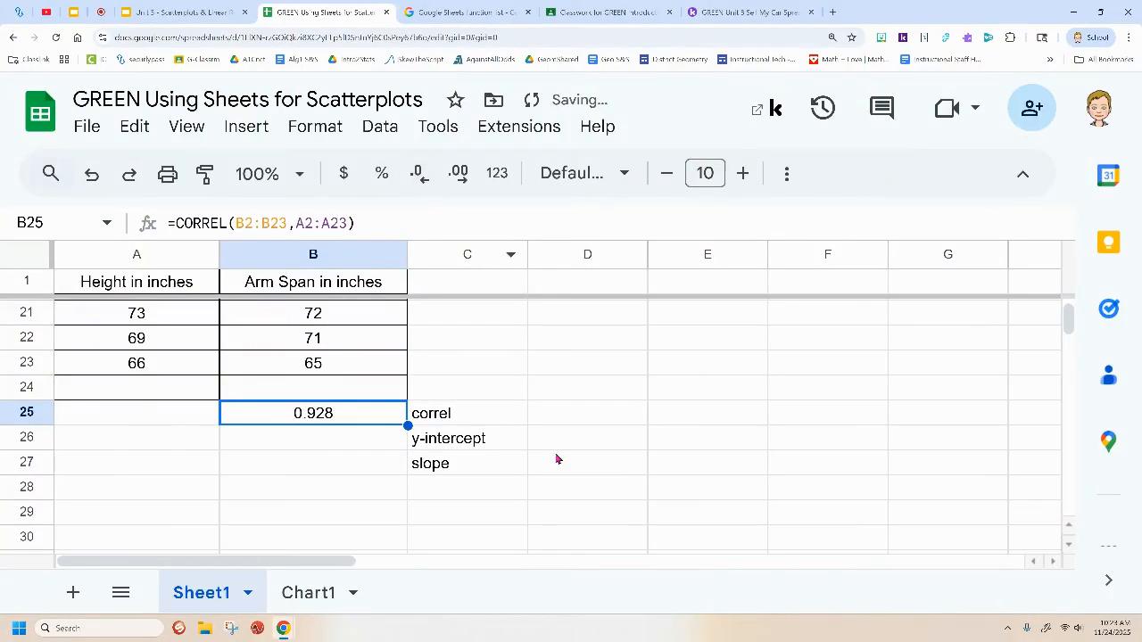
pyautogui.click(597, 447)
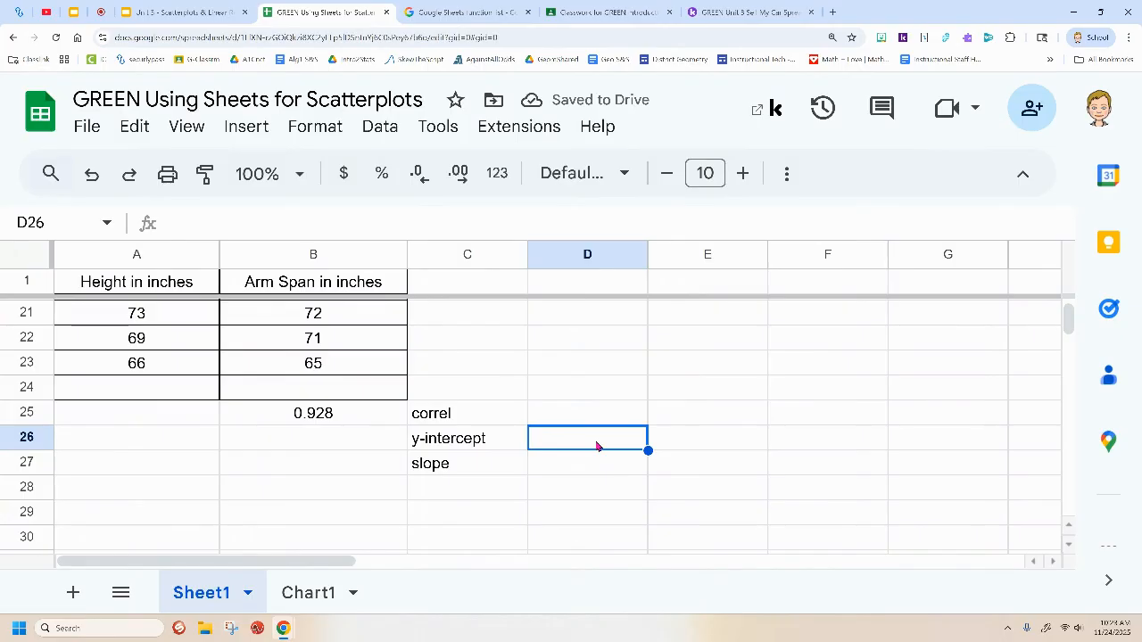
pyautogui.click(359, 419)
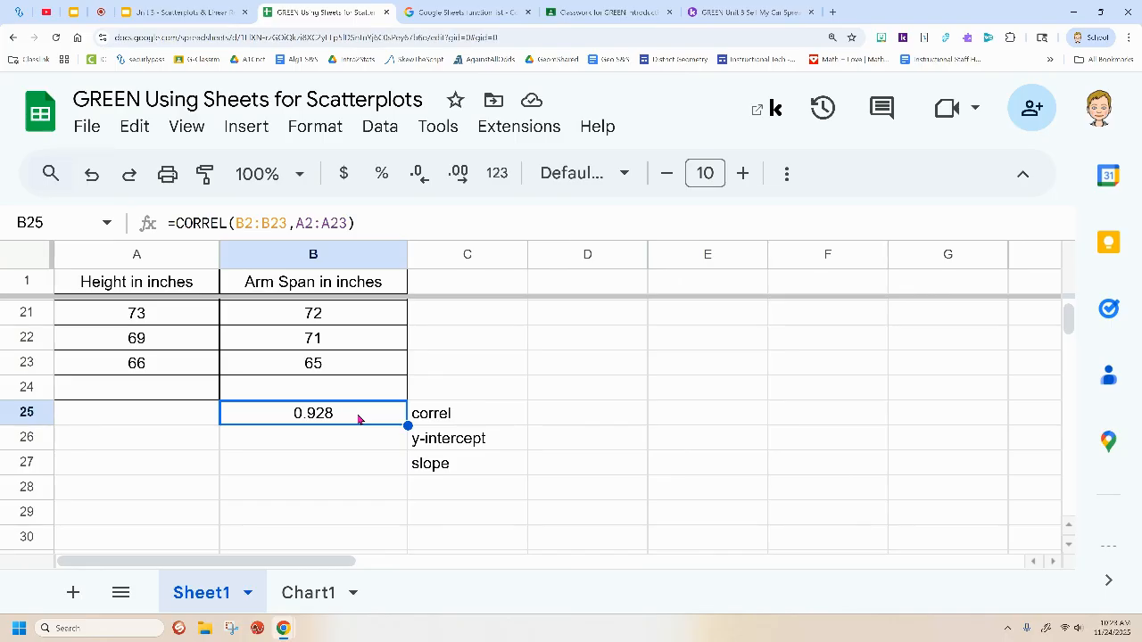
# Calculate the y-intercept in cell B26 with the INTERCEPT function, using arm span B2:B23 and height A2:A23.
pyautogui.click(326, 438)
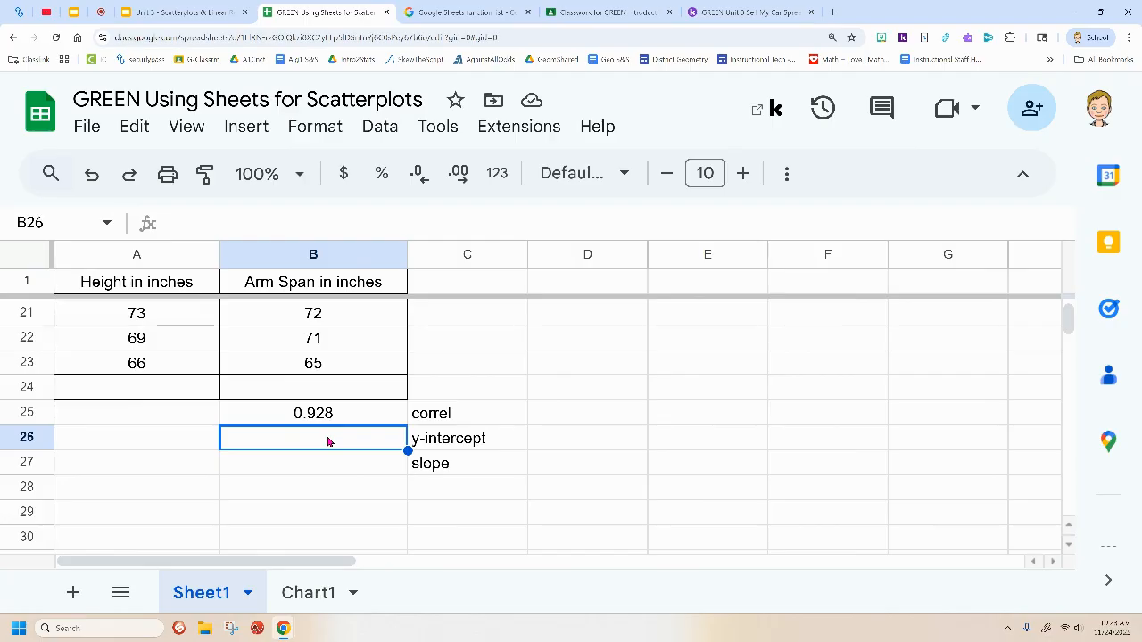
pyautogui.write('=')
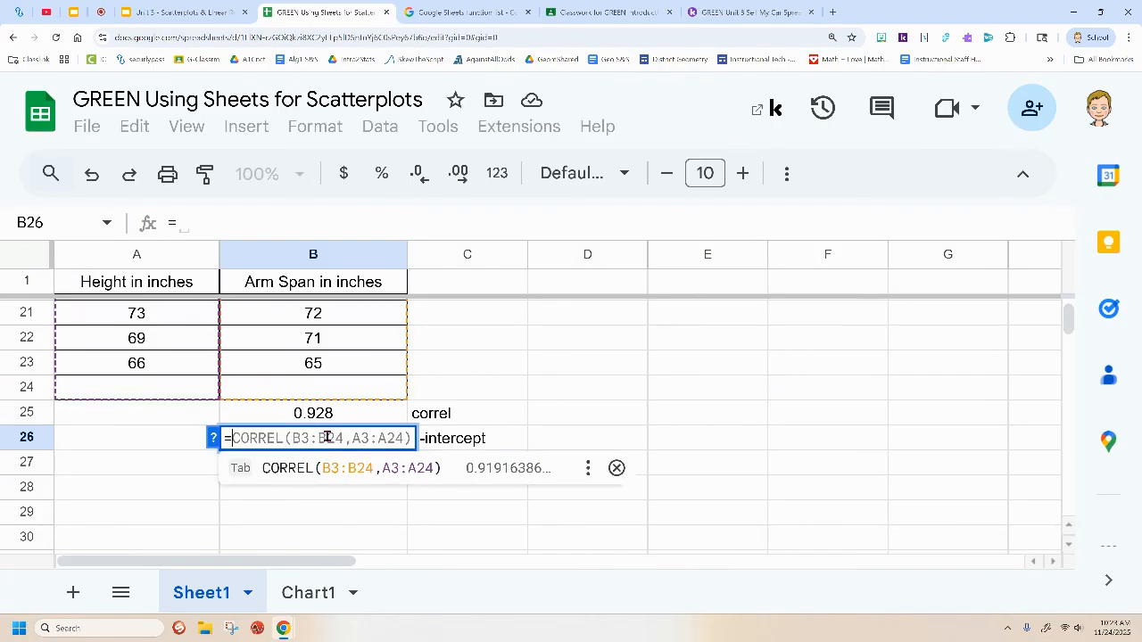
pyautogui.write('i')
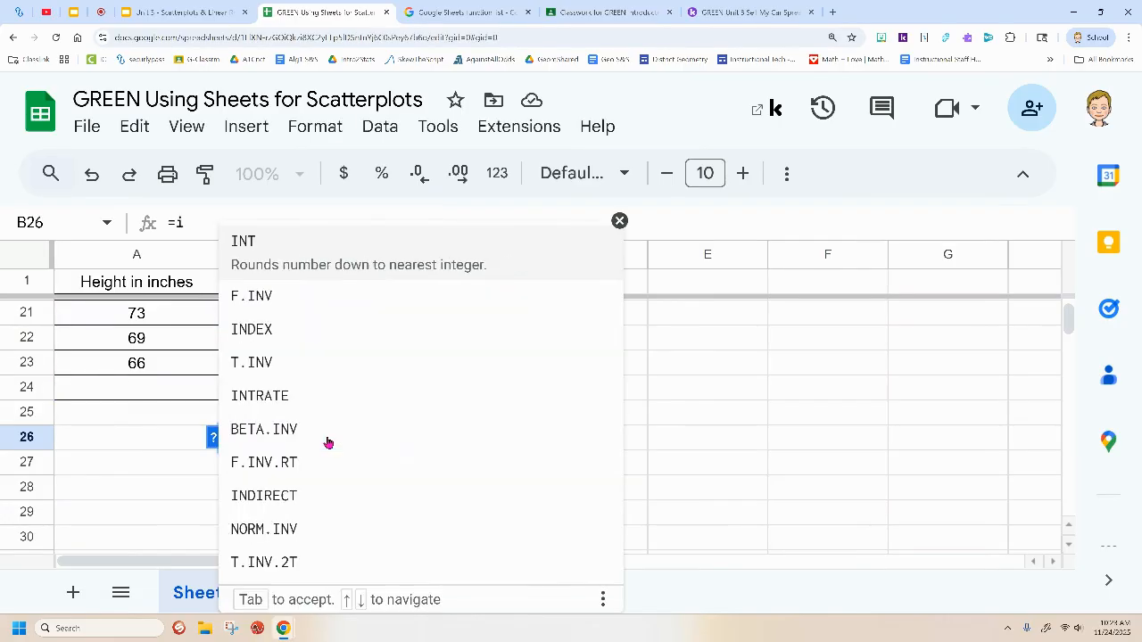
pyautogui.write('nter')
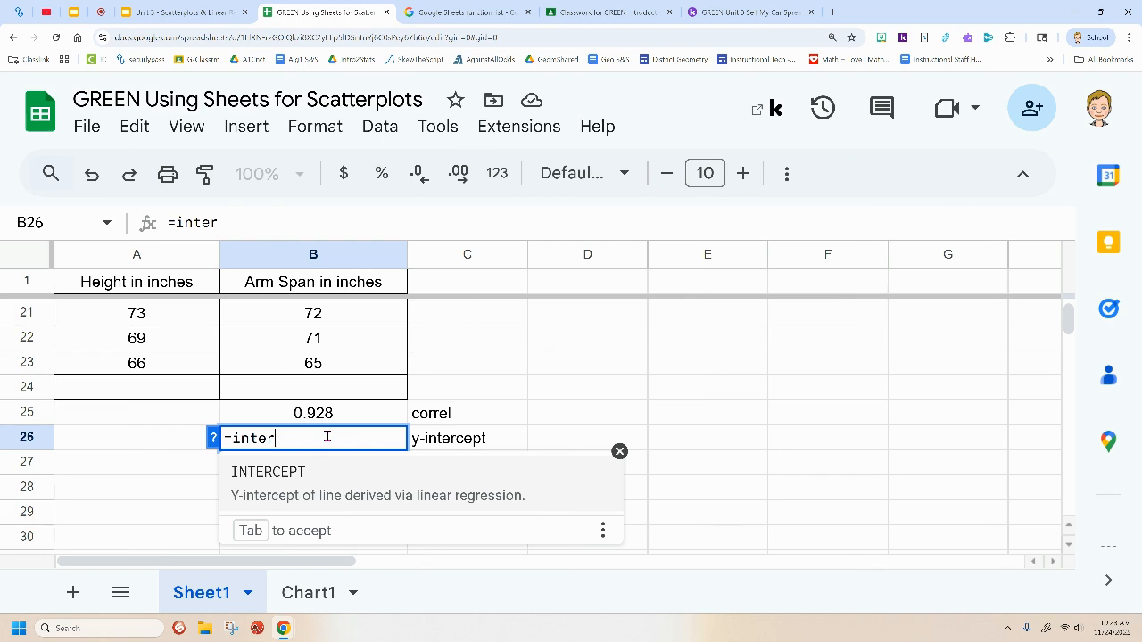
pyautogui.press('Tab')
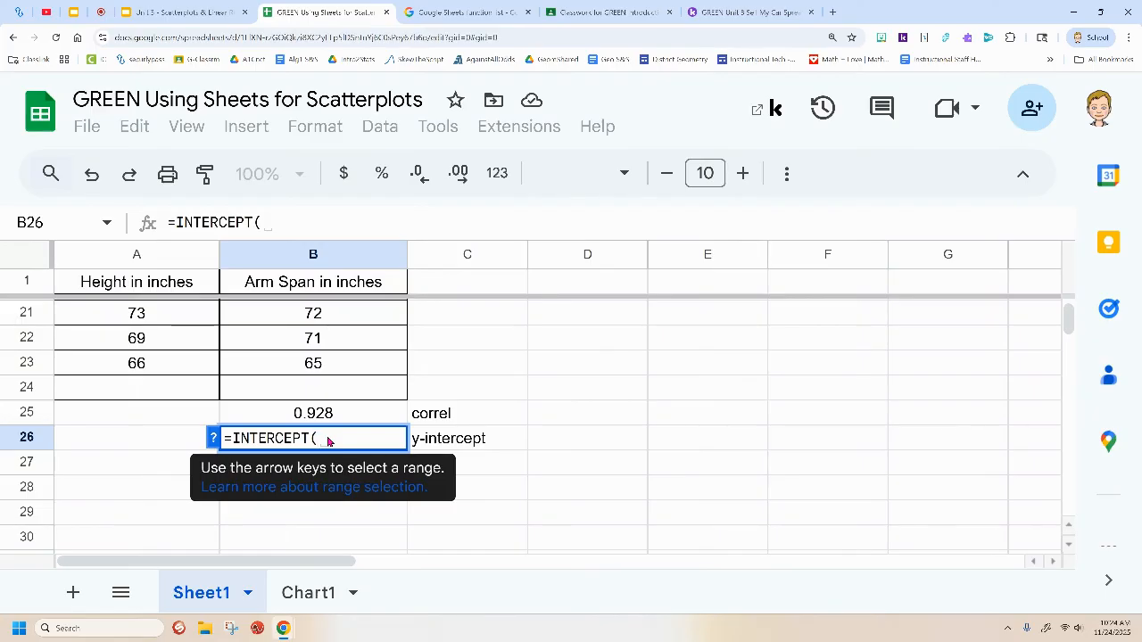
pyautogui.write('b2:B23')
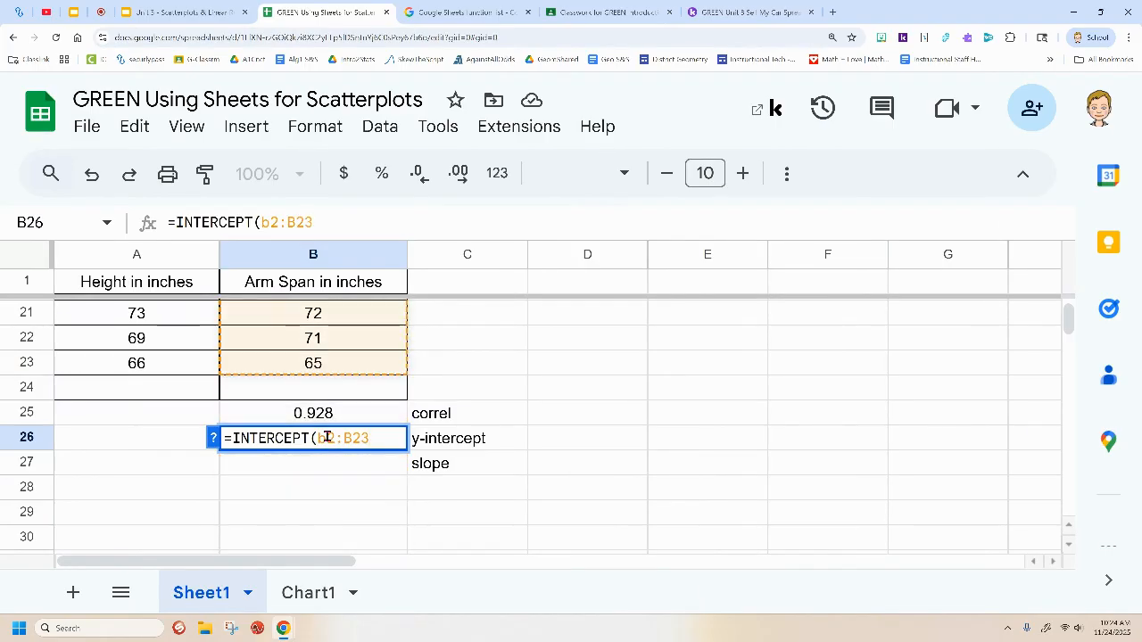
pyautogui.write(',')
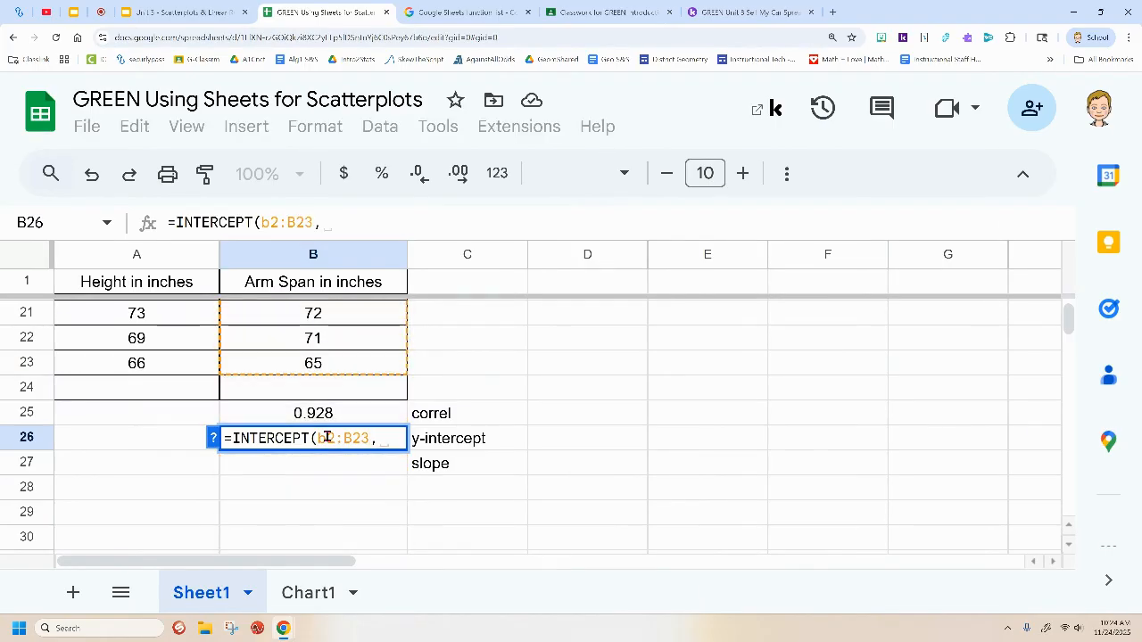
pyautogui.write('a')
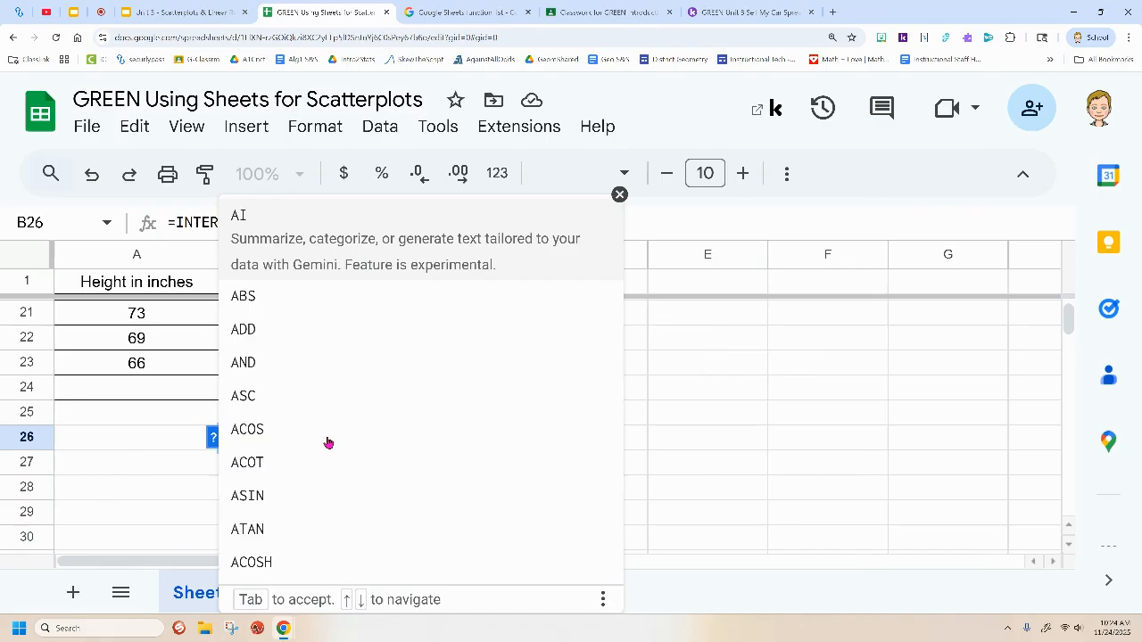
pyautogui.write('2,')
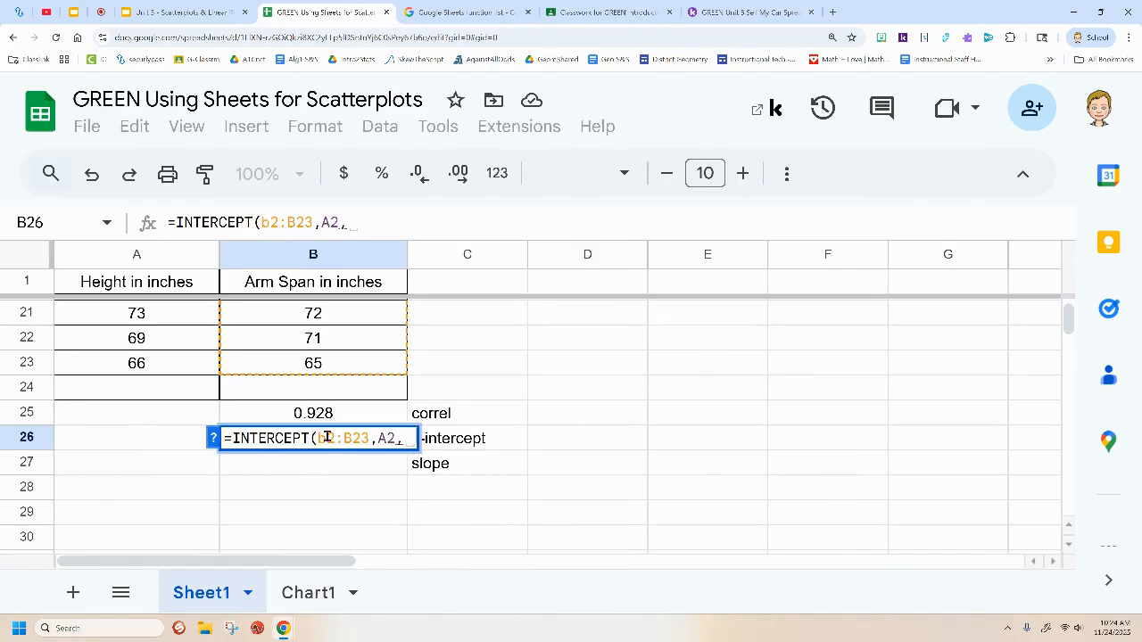
pyautogui.press('BackSpace')
pyautogui.write(':A23')
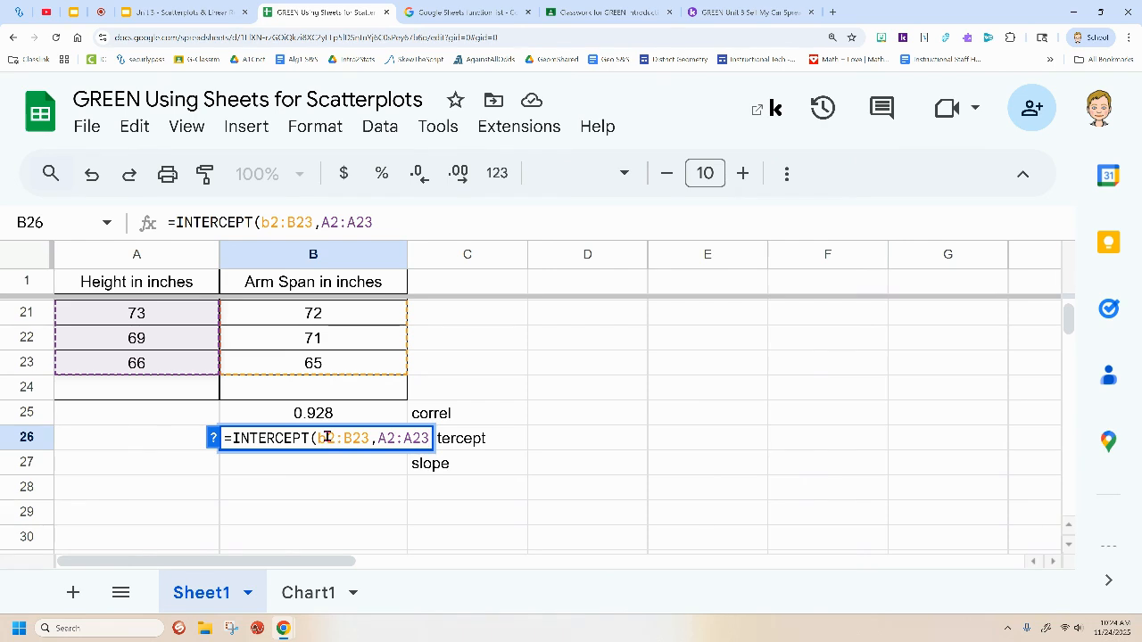
pyautogui.press('Return')
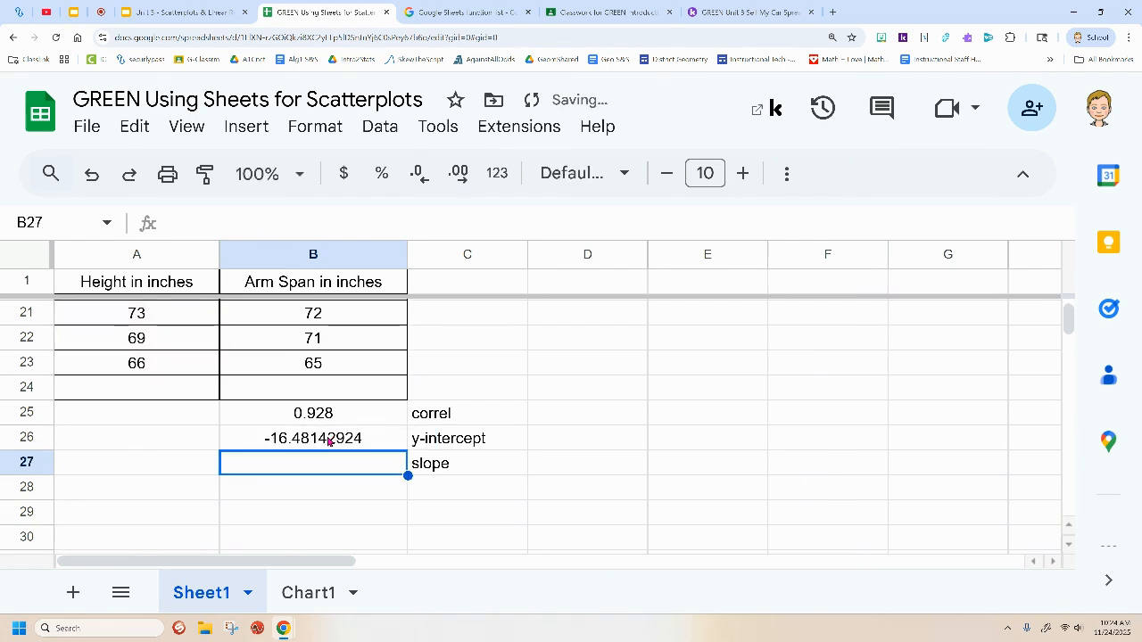
# Check the scatterplot on the Chart1 sheet, return to Sheet1 and reduce the y-intercept in cell B26 to one decimal place.
pyautogui.click(295, 600)
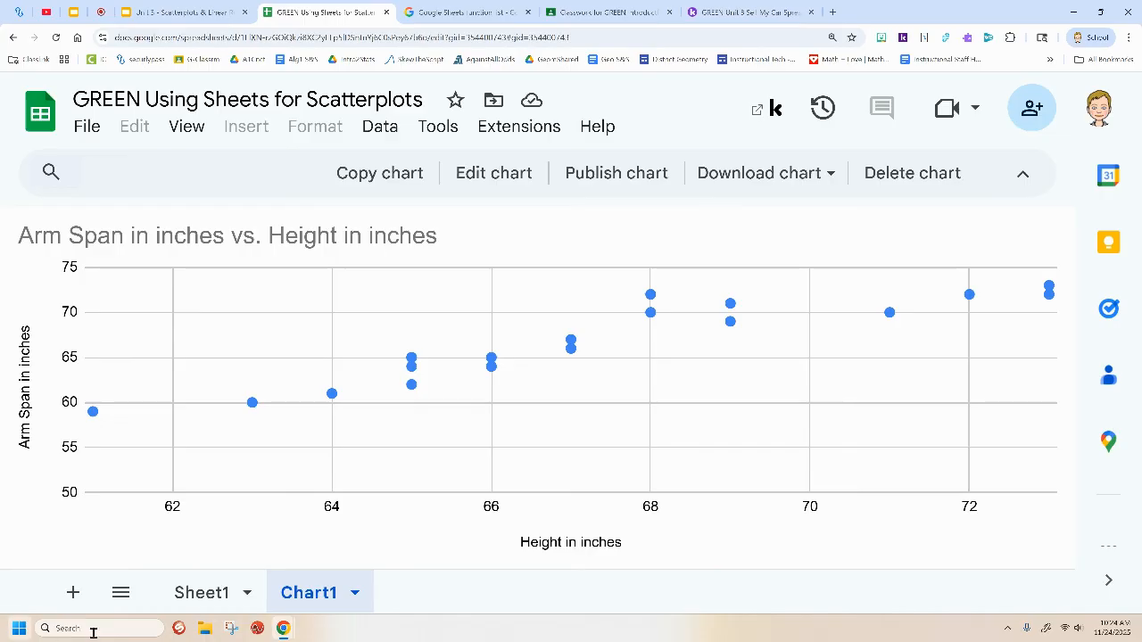
pyautogui.click(179, 596)
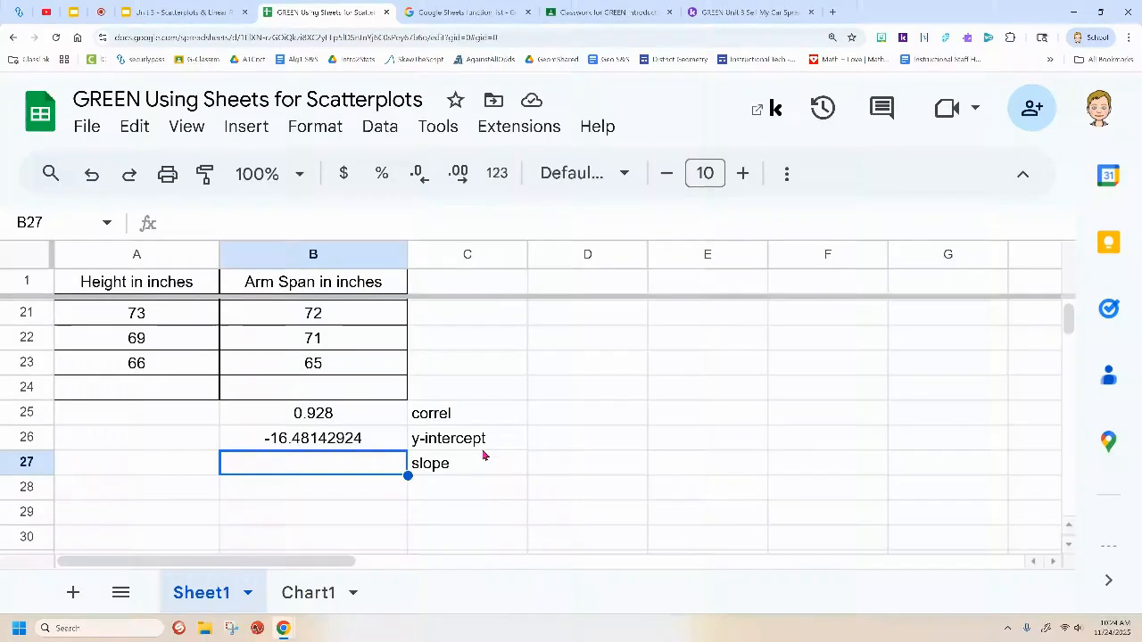
pyautogui.click(361, 444)
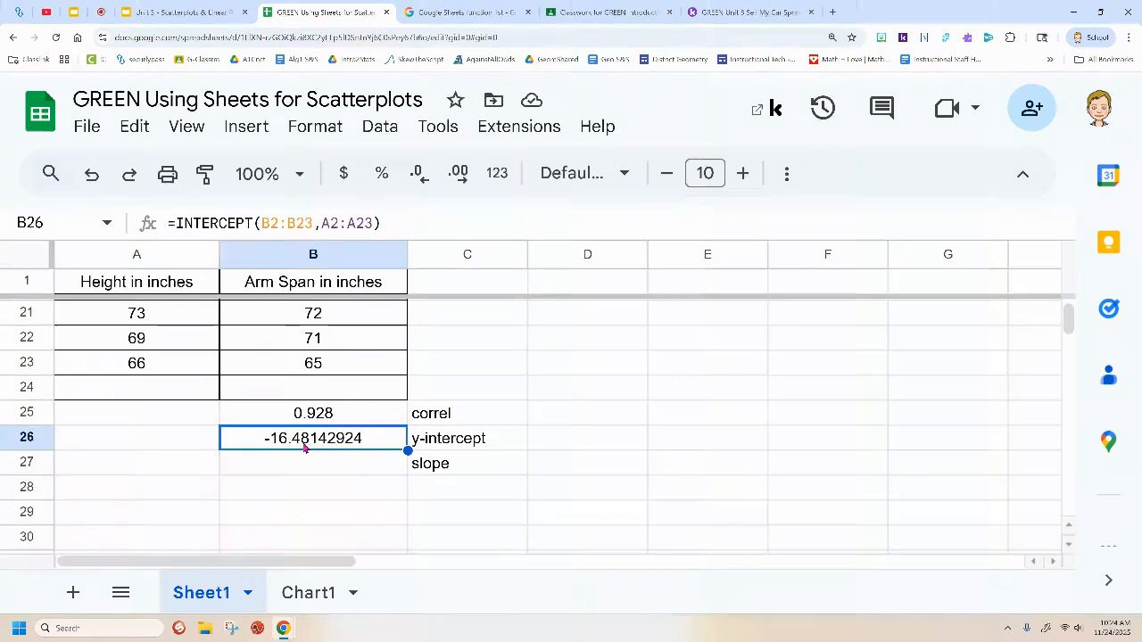
pyautogui.click(419, 177)
pyautogui.click(418, 177)
pyautogui.click(419, 177)
pyautogui.click(419, 176)
pyautogui.click(418, 177)
pyautogui.click(418, 176)
pyautogui.click(419, 176)
pyautogui.click(583, 487)
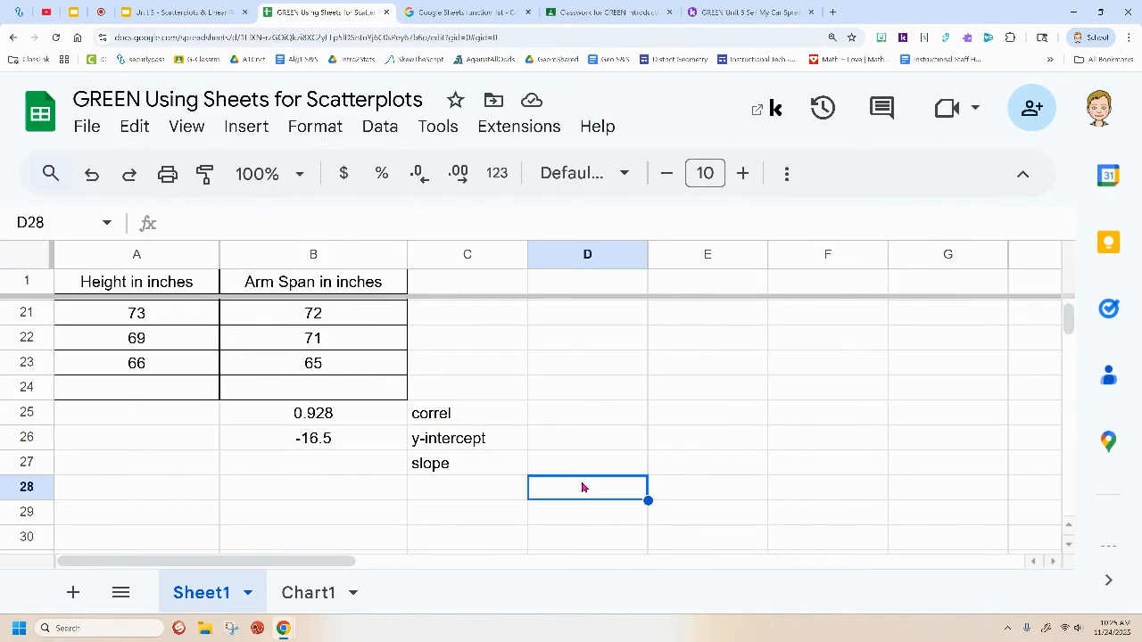
# Calculate the slope in cell B27 with the SLOPE function, using arm span B2:B23 and height A2:A23.
pyautogui.press('Up')
pyautogui.press('Left')
pyautogui.press('Left')
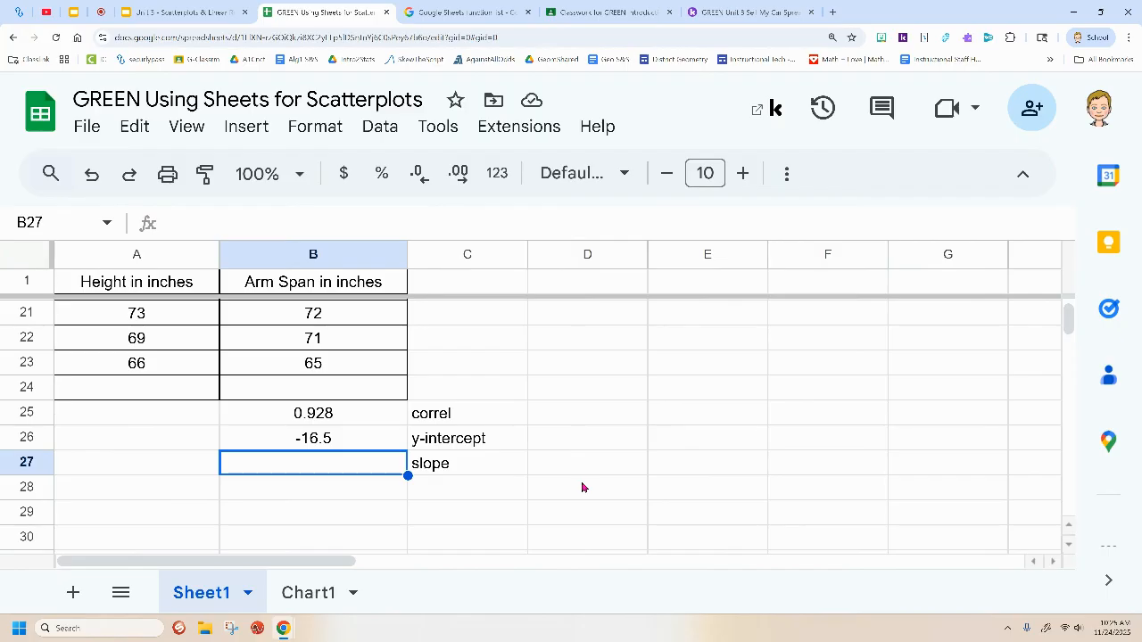
pyautogui.write('=')
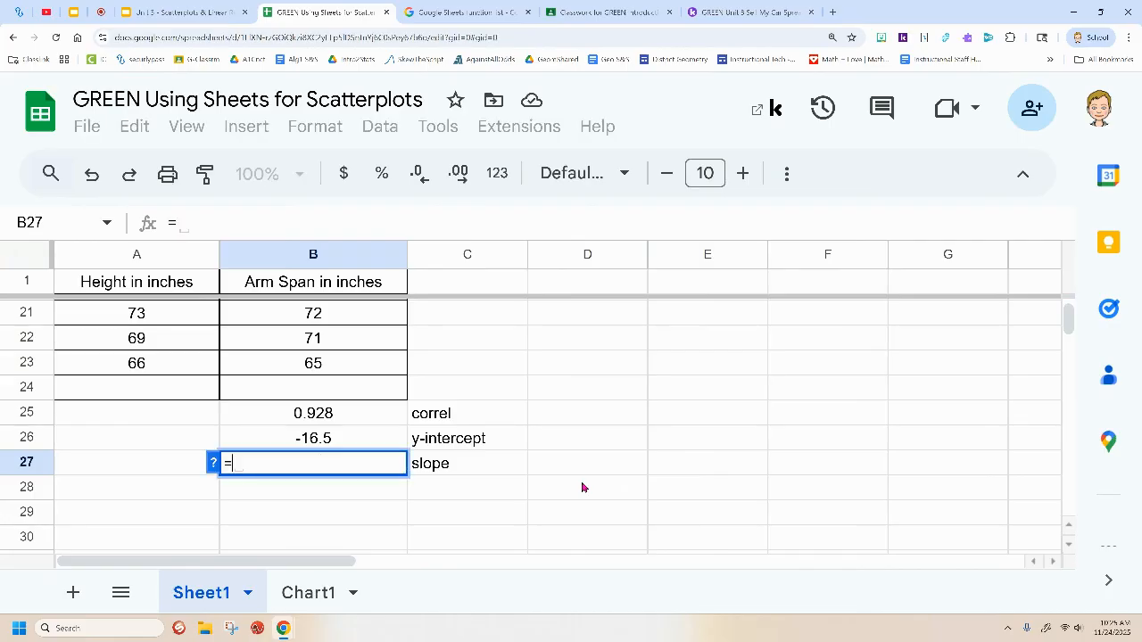
pyautogui.write('s')
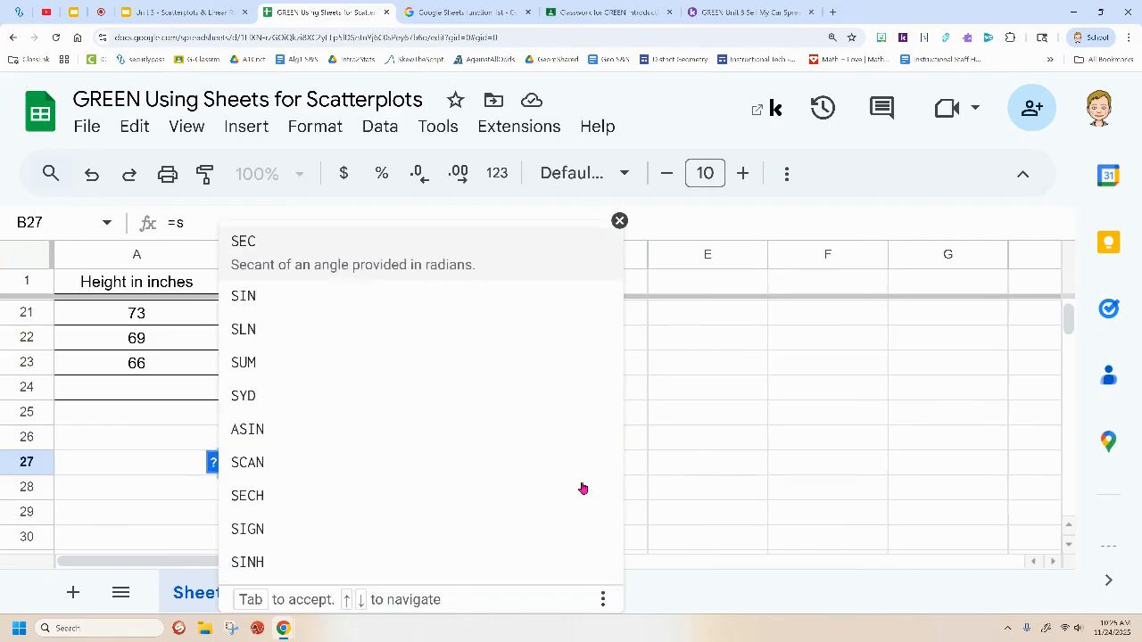
pyautogui.write('lo')
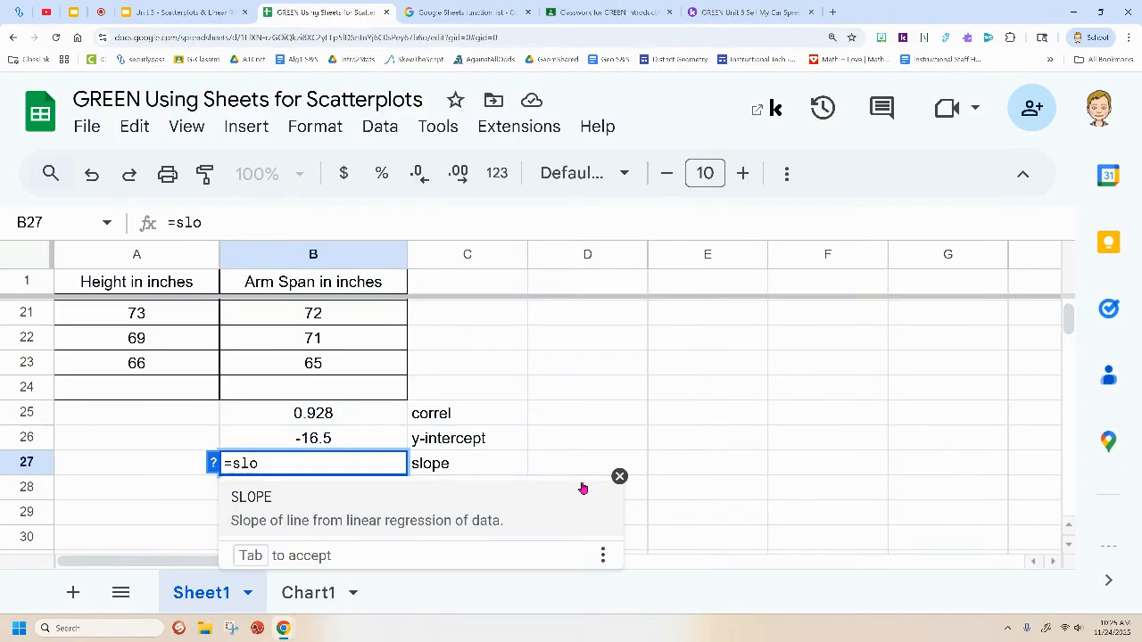
pyautogui.press('Tab')
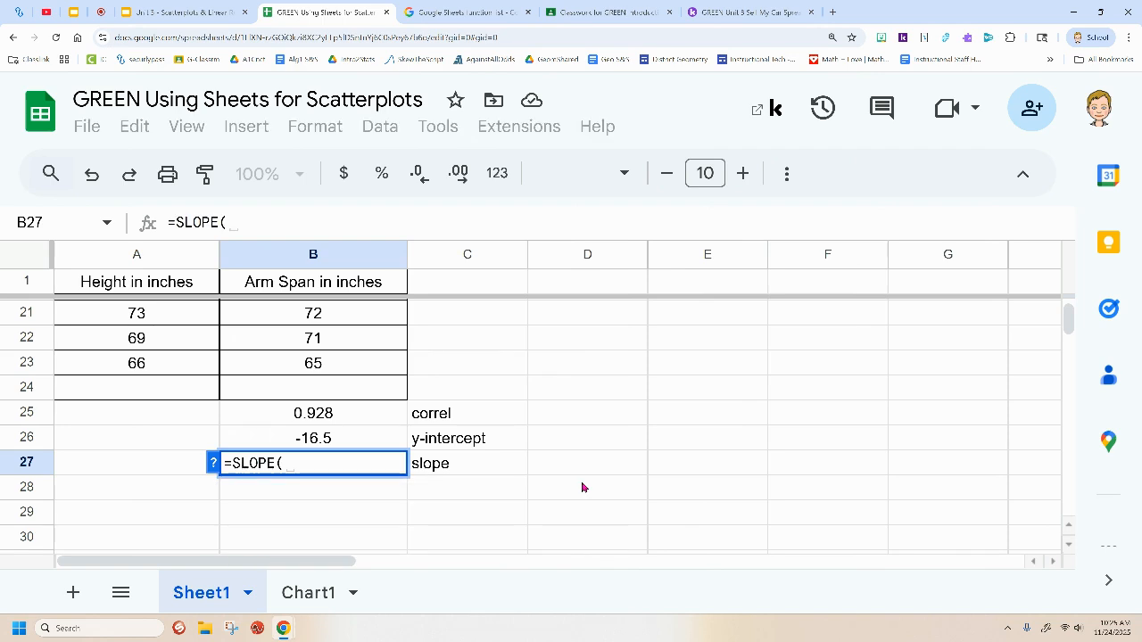
pyautogui.write('B2:B23')
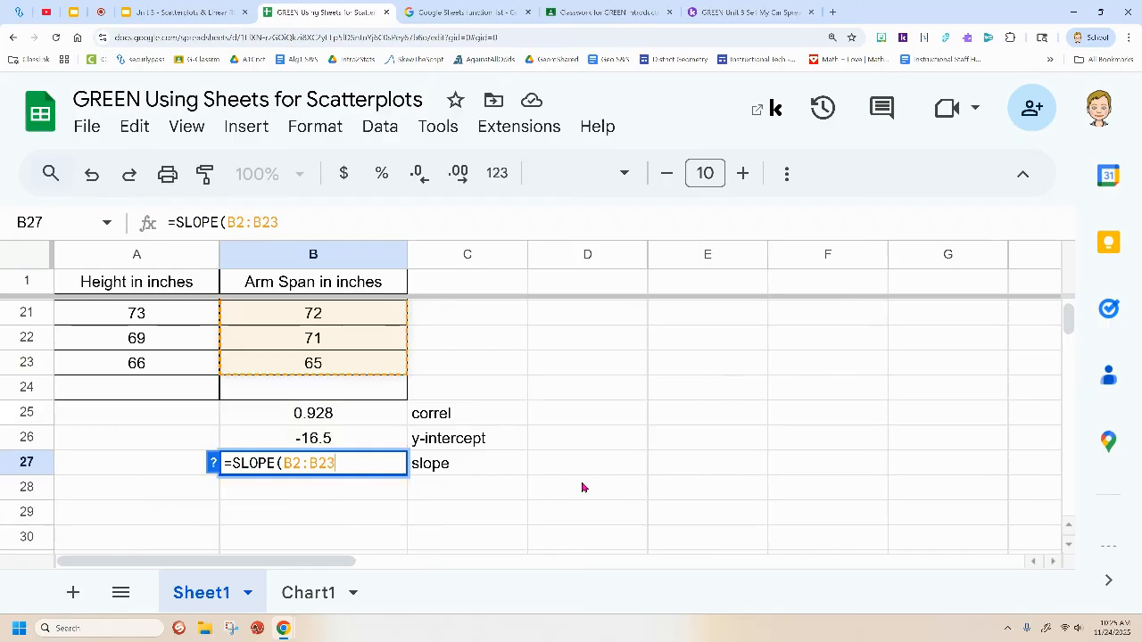
pyautogui.write(', ')
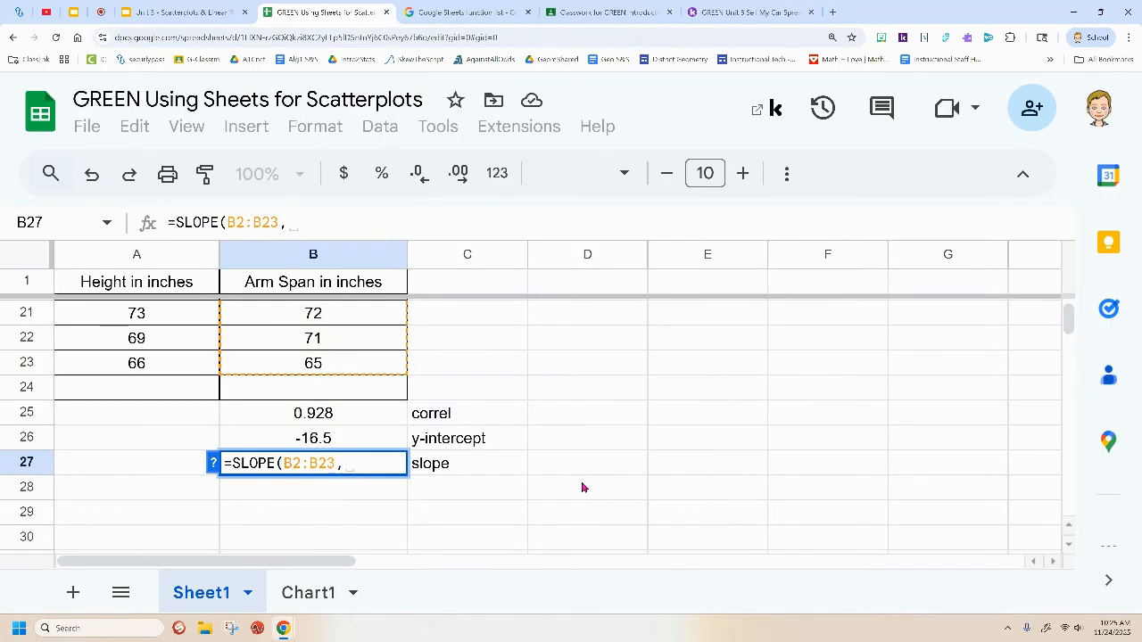
pyautogui.write('A2:')
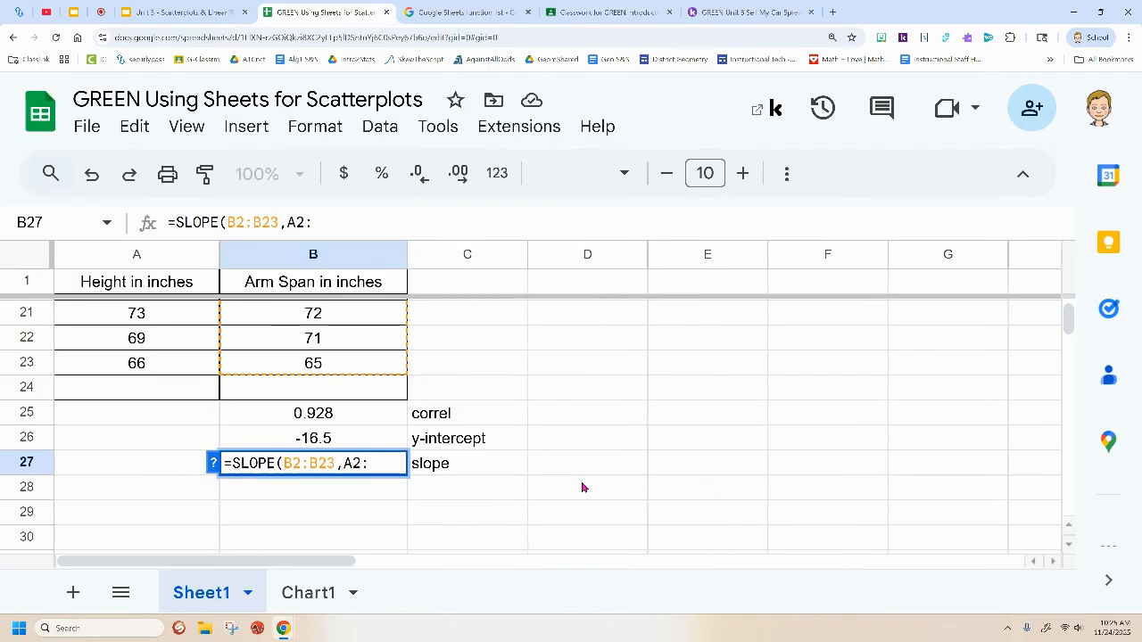
pyautogui.write('A23')
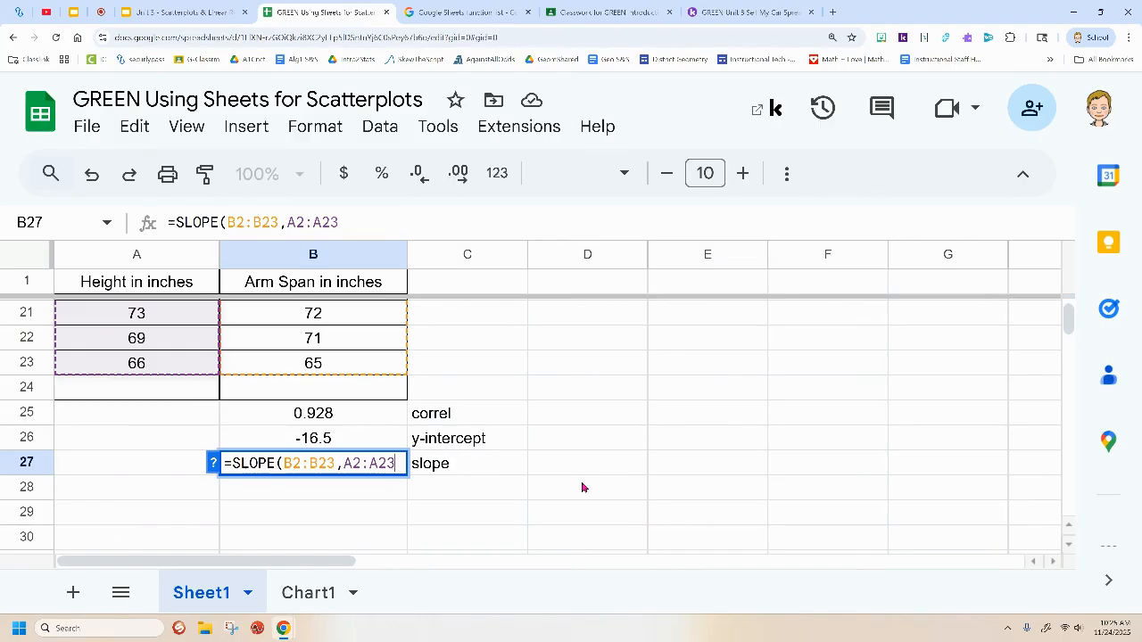
pyautogui.press('Return')
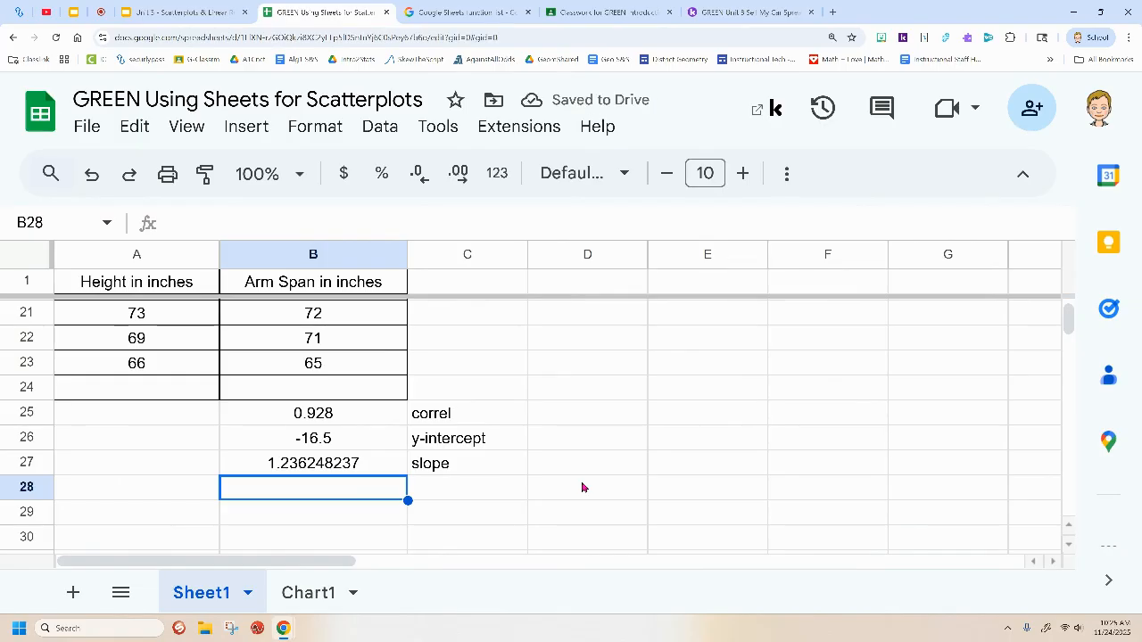
# Reduce the slope in cell B27 to two decimal places.
pyautogui.click(345, 464)
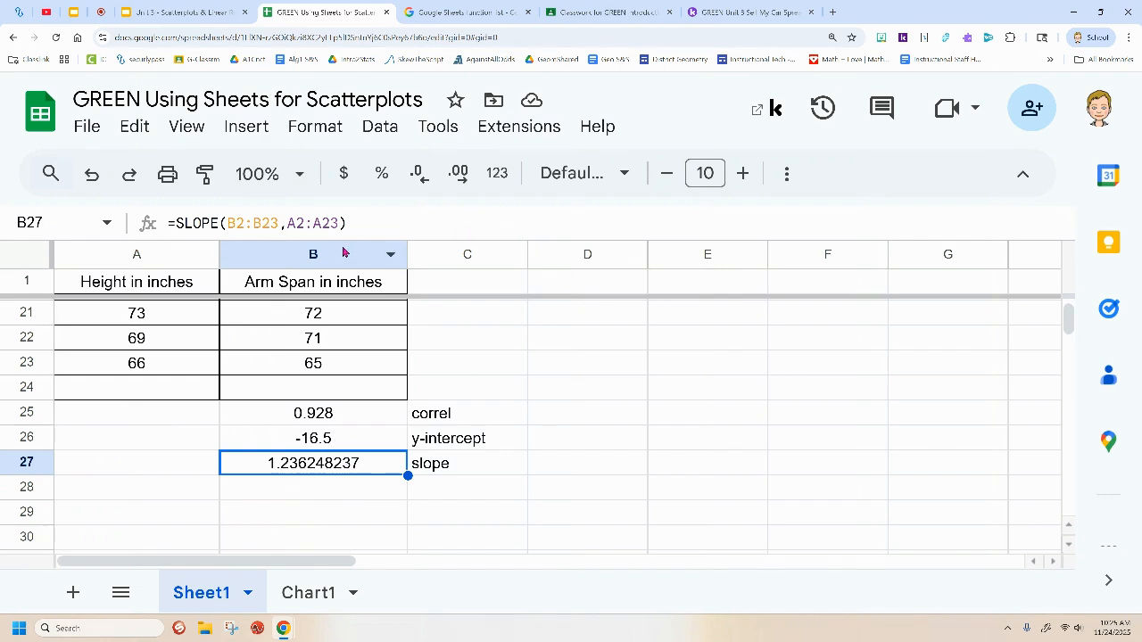
pyautogui.click(422, 179)
pyautogui.doubleClick(422, 180)
pyautogui.tripleClick(422, 179)
pyautogui.click(422, 179)
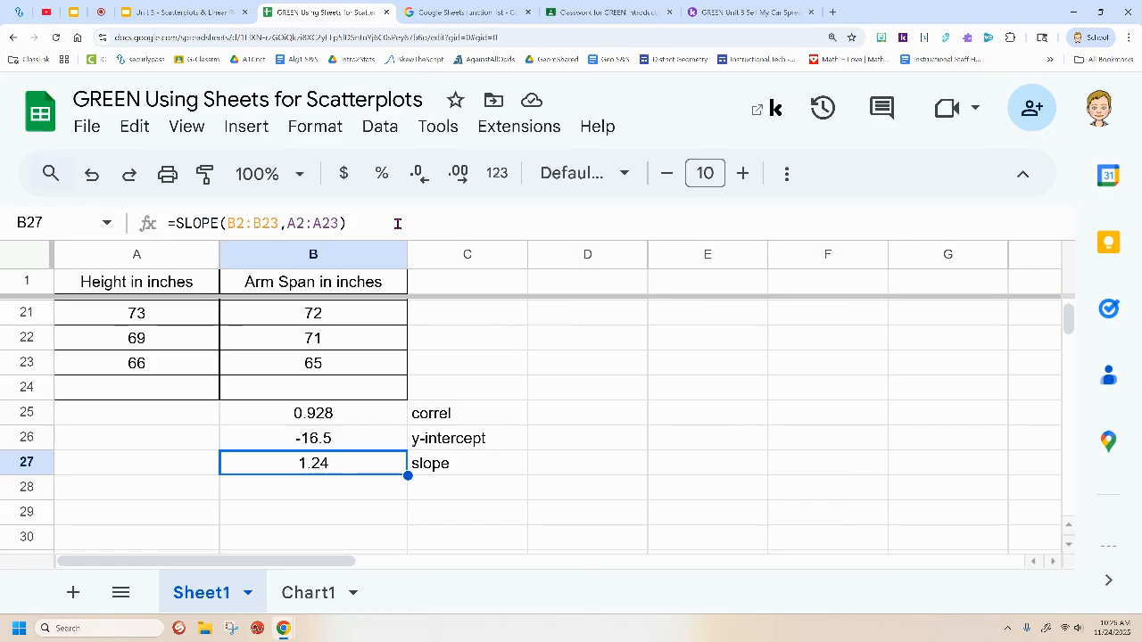
# Enter the general regression equation "y-hat = a + bx" in cell D23.
pyautogui.click(586, 368)
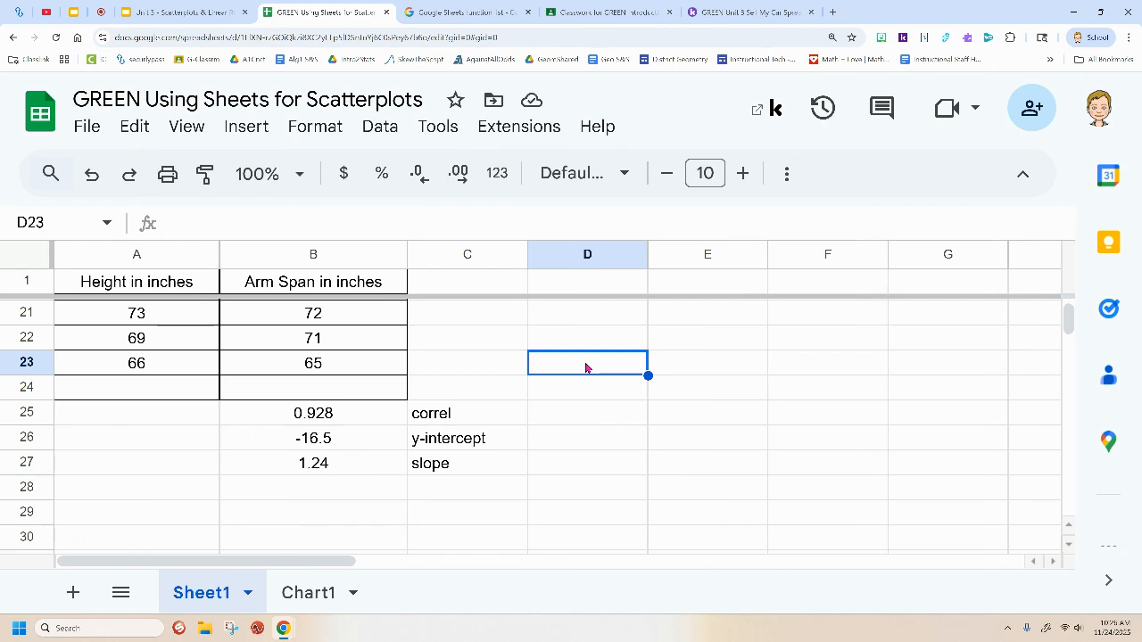
pyautogui.write('y-')
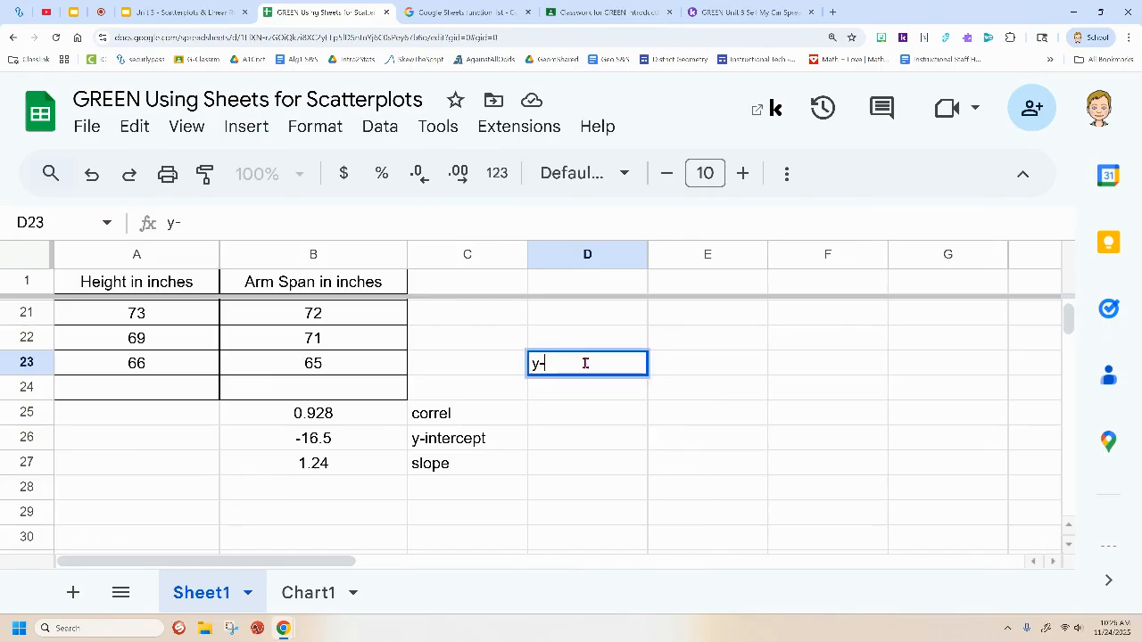
pyautogui.write('hat = a + ')
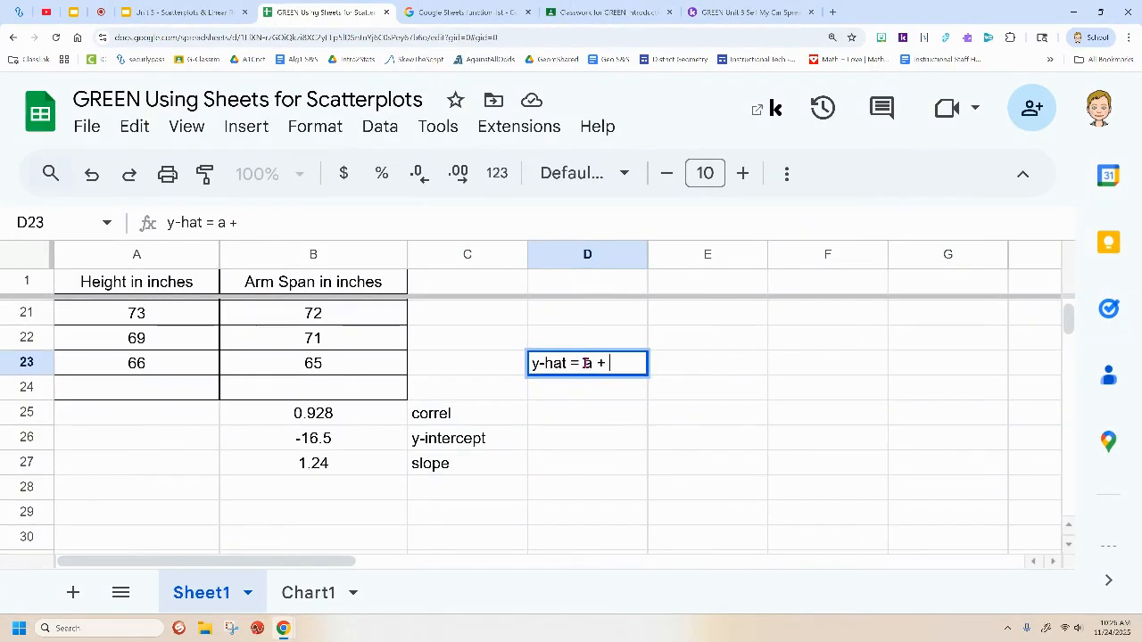
pyautogui.write('bx')
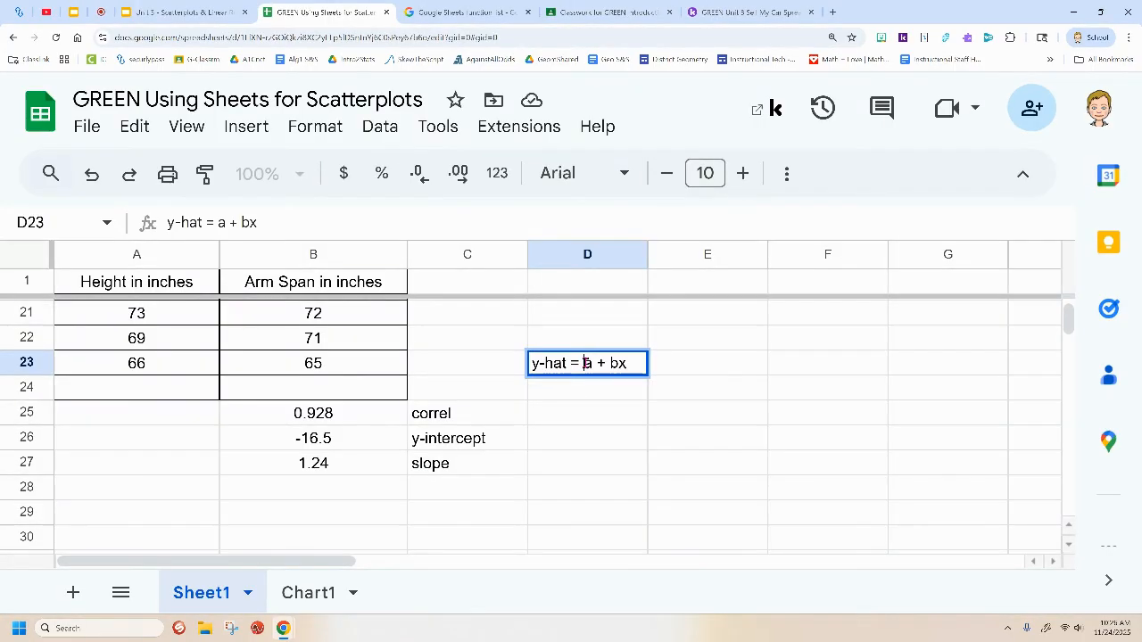
pyautogui.press('Return')
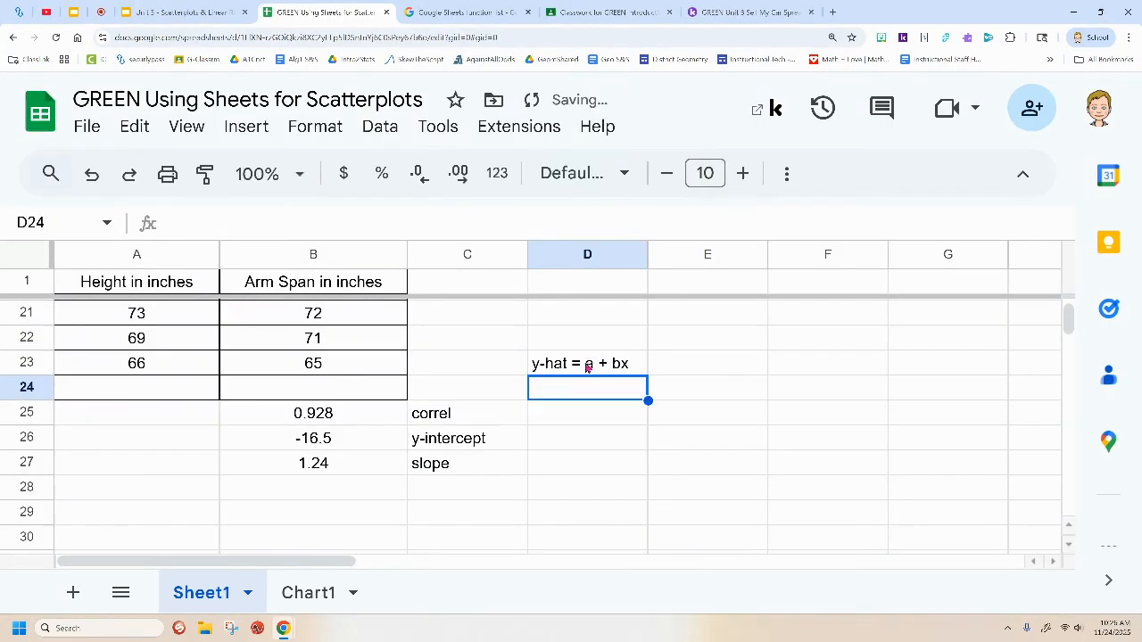
# Enter the regression equation "y-hat = -16.5 + 1.24x" in cell D26.
pyautogui.press('Down')
pyautogui.press('Return')
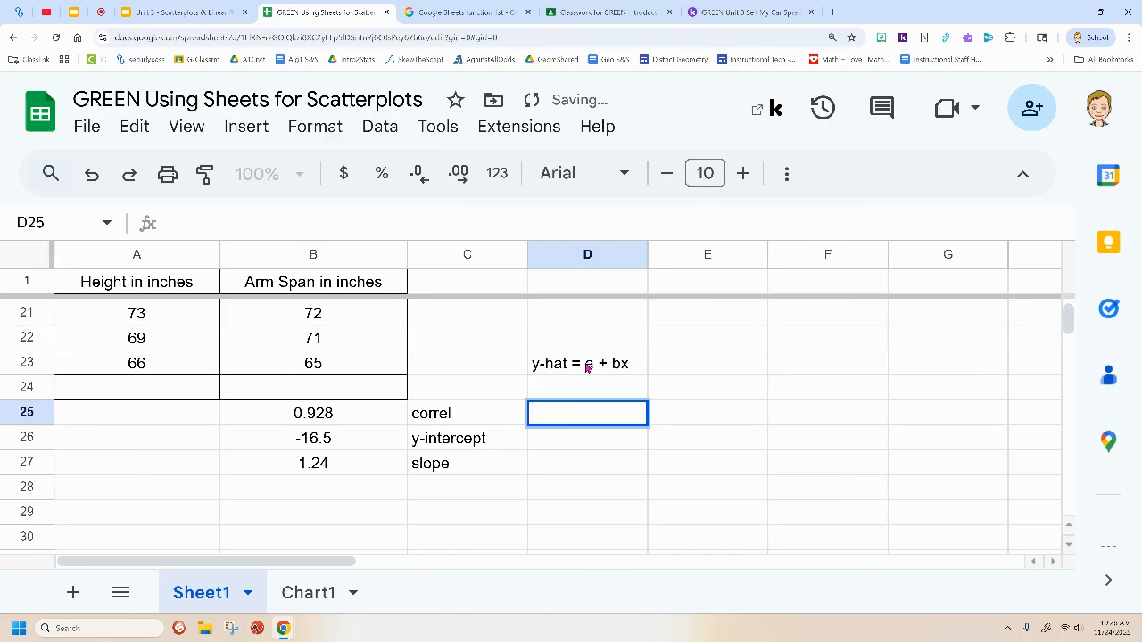
pyautogui.press('Return')
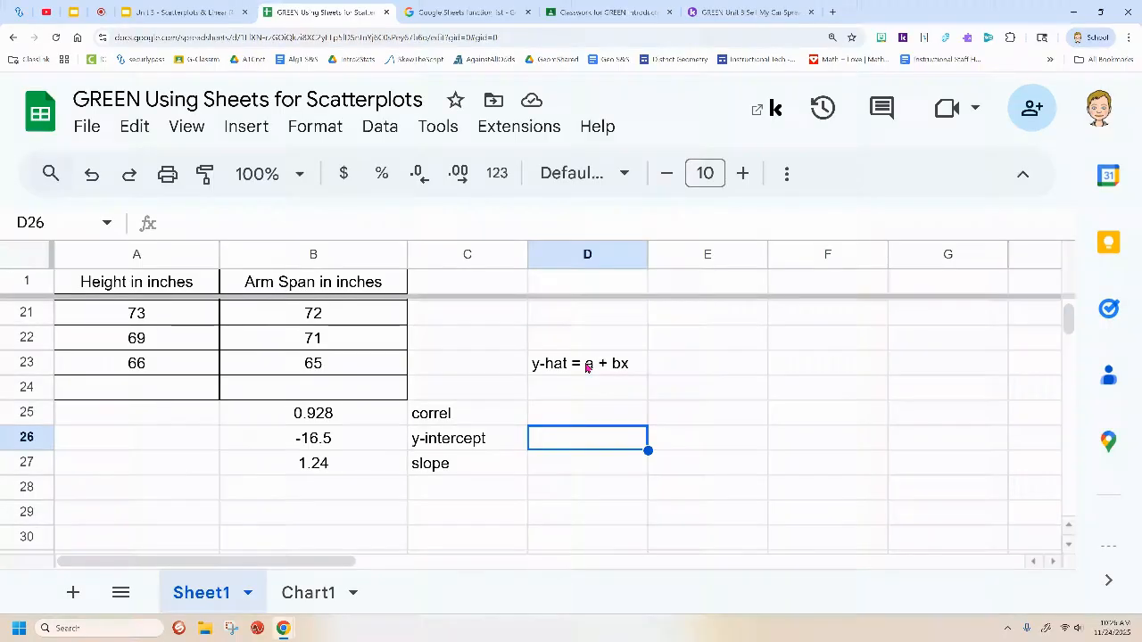
pyautogui.write('y-hat =')
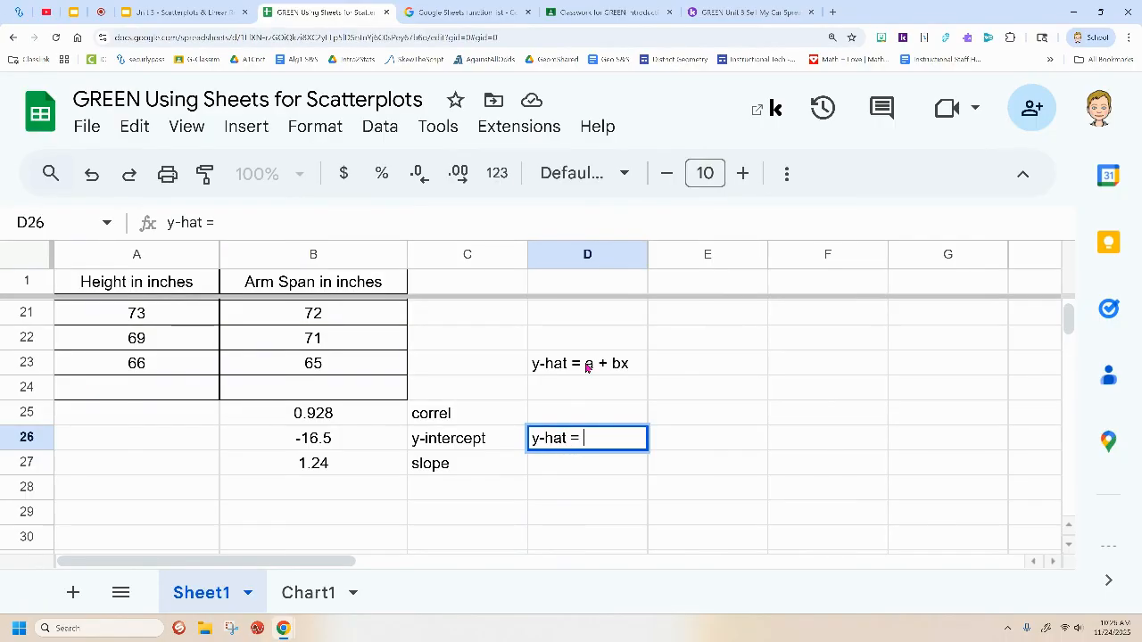
pyautogui.write(' -16.5 + 1.24x')
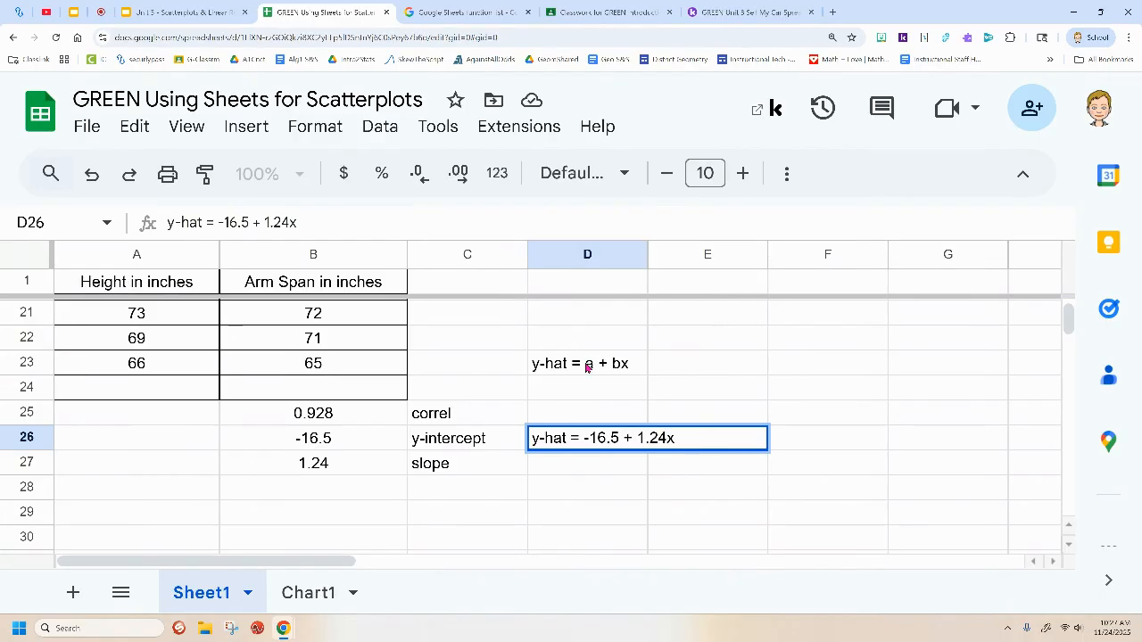
pyautogui.press('Return')
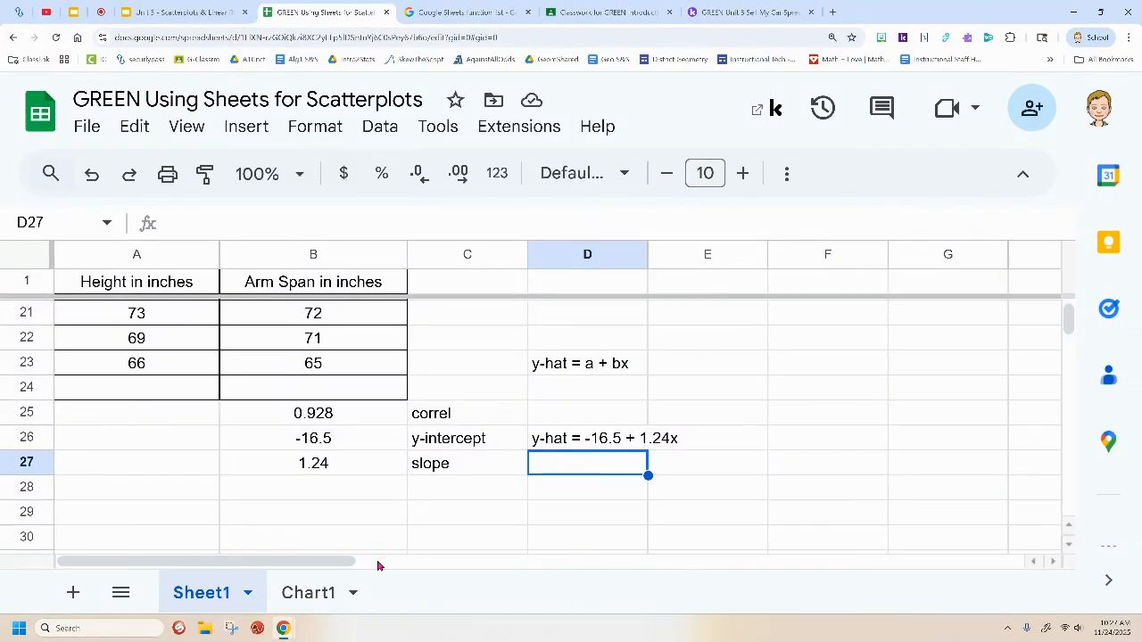
# Examine the scatterplot on Chart1, then review the height and arm span data and the equation in D26 on Sheet1.
pyautogui.click(303, 596)
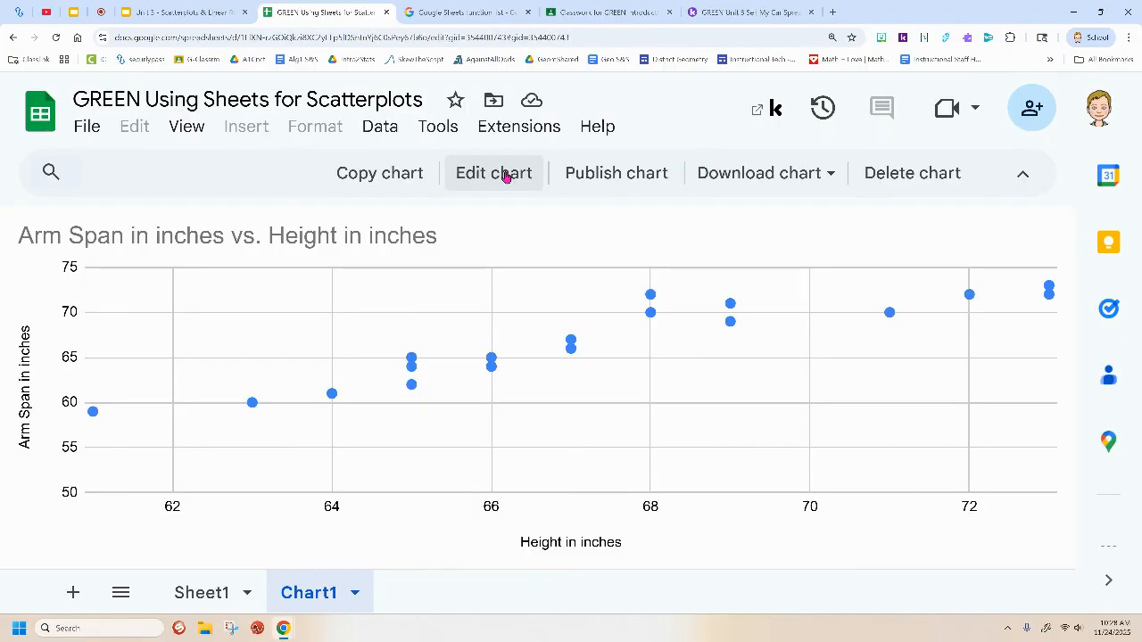
pyautogui.click(183, 593)
pyautogui.scroll(2, 169, 482)
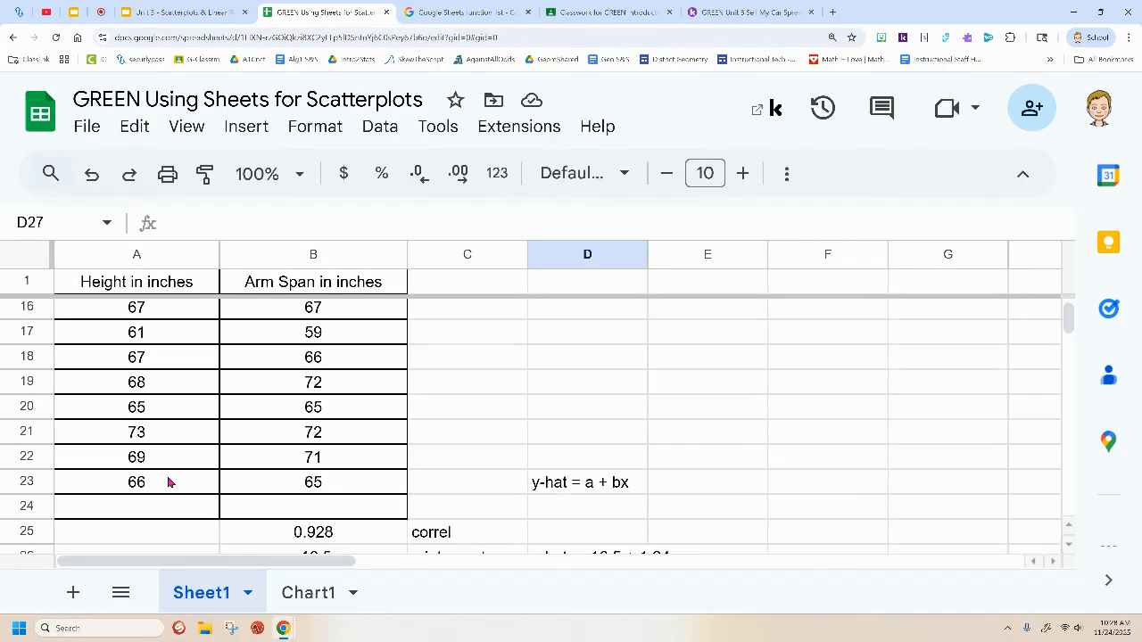
pyautogui.scroll(2, 168, 482)
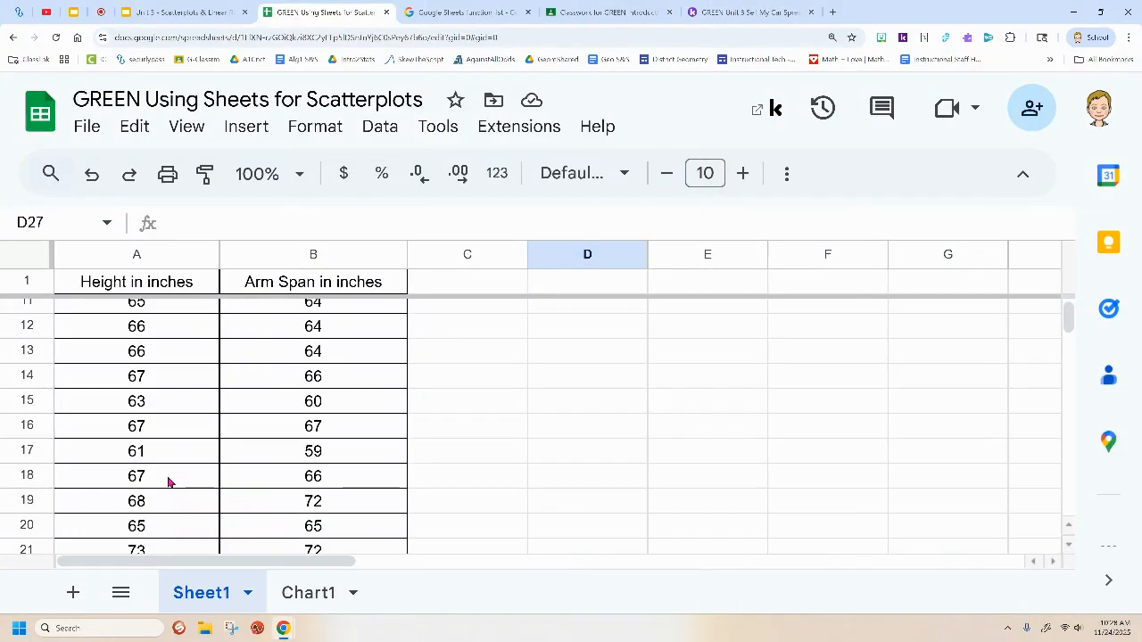
pyautogui.scroll(-4, 169, 482)
pyautogui.click(630, 441)
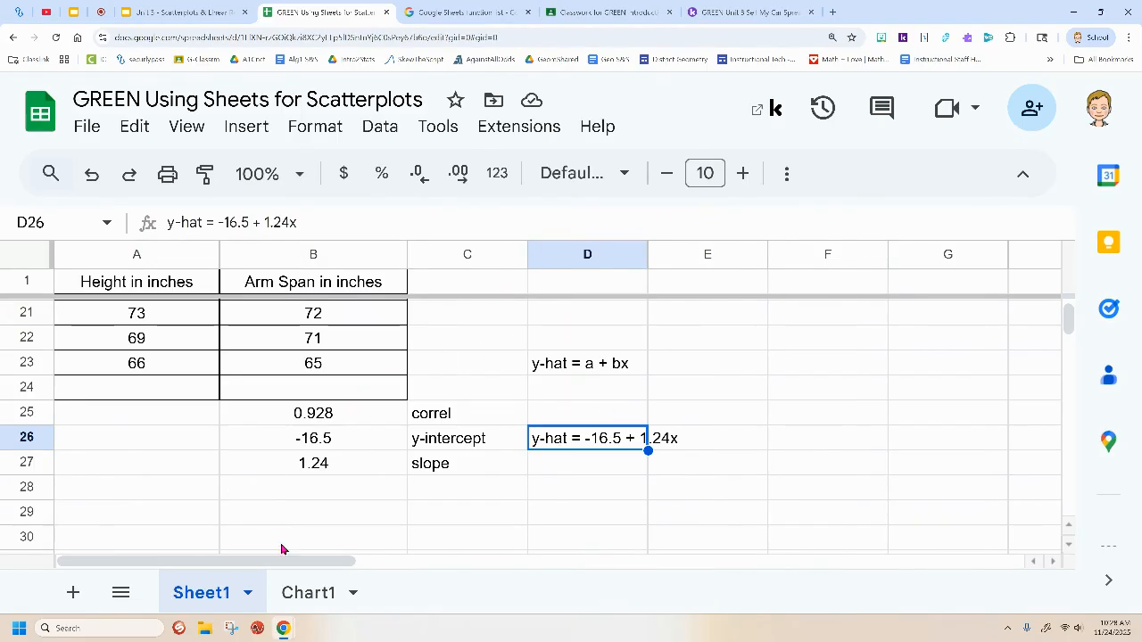
# Add a trendline to the Arm Span in inches series of the scatterplot on Chart1.
pyautogui.click(310, 599)
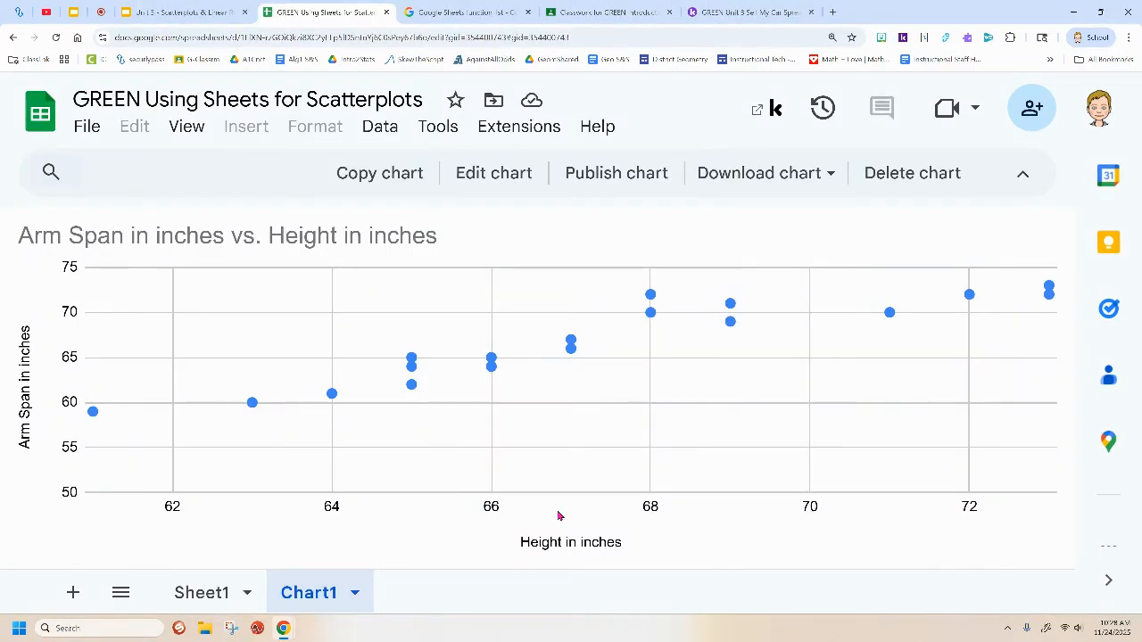
pyautogui.click(494, 173)
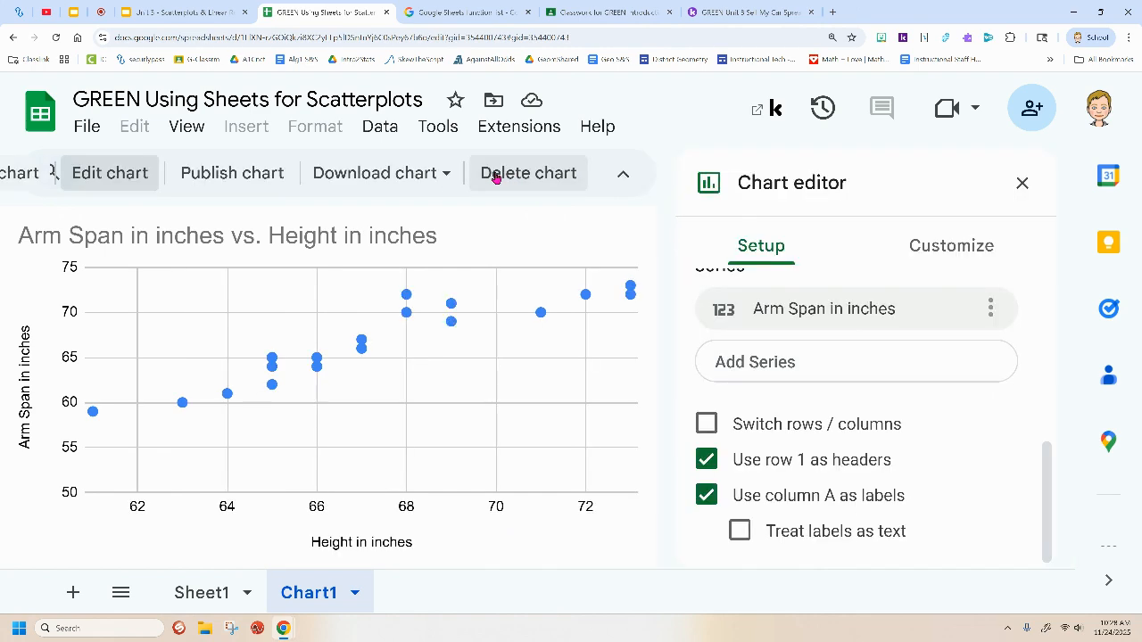
pyautogui.click(964, 253)
pyautogui.scroll(1, 976, 384)
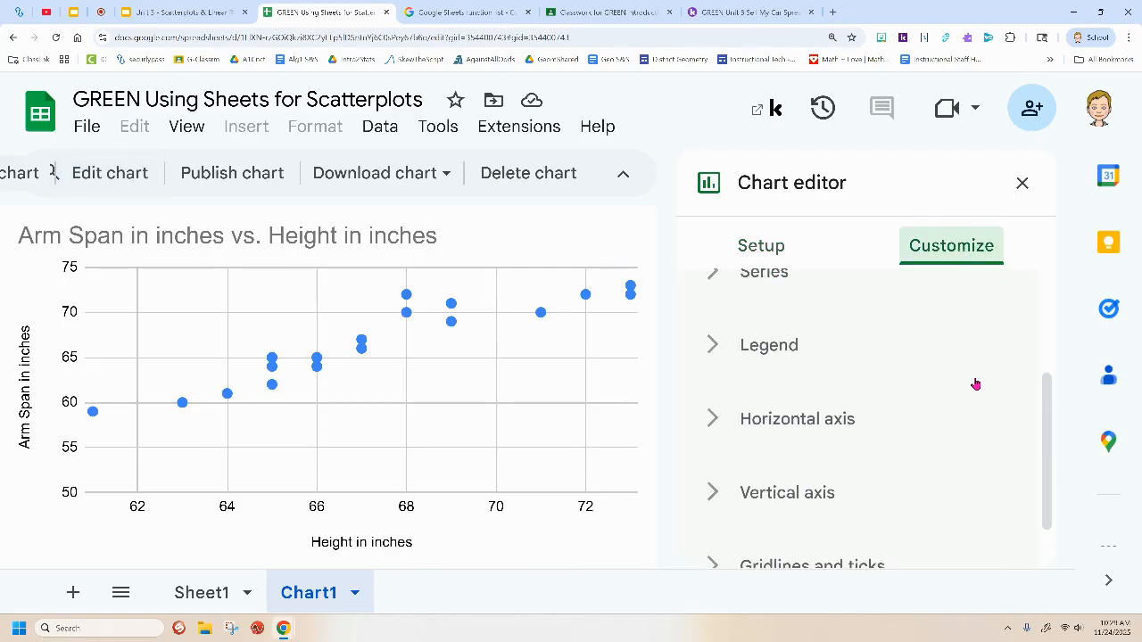
pyautogui.scroll(2, 975, 384)
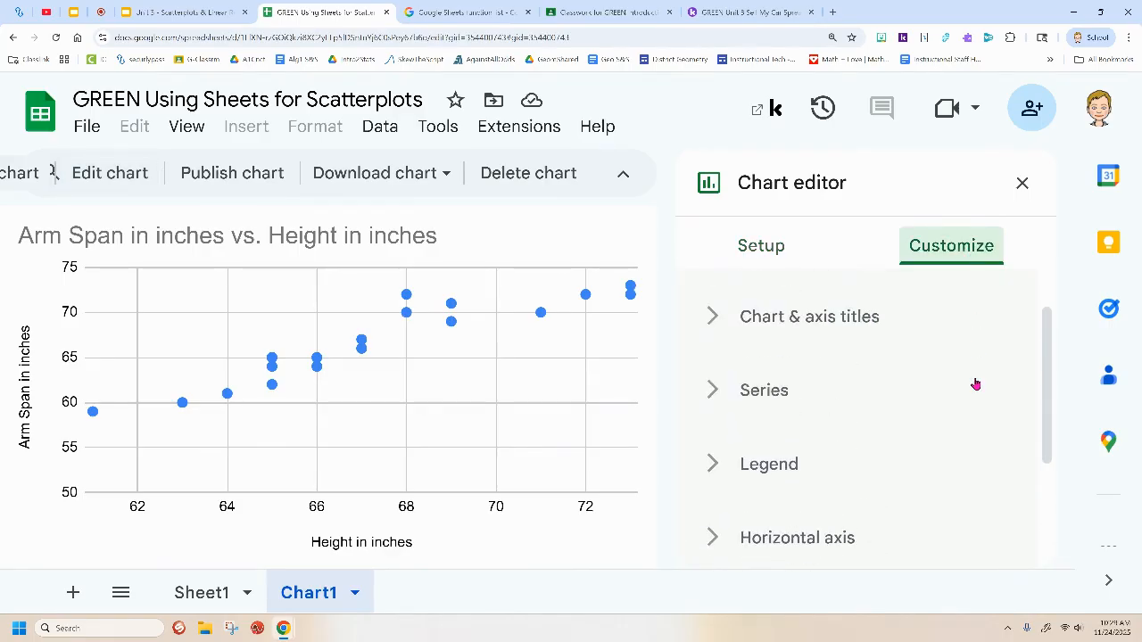
pyautogui.scroll(2, 778, 366)
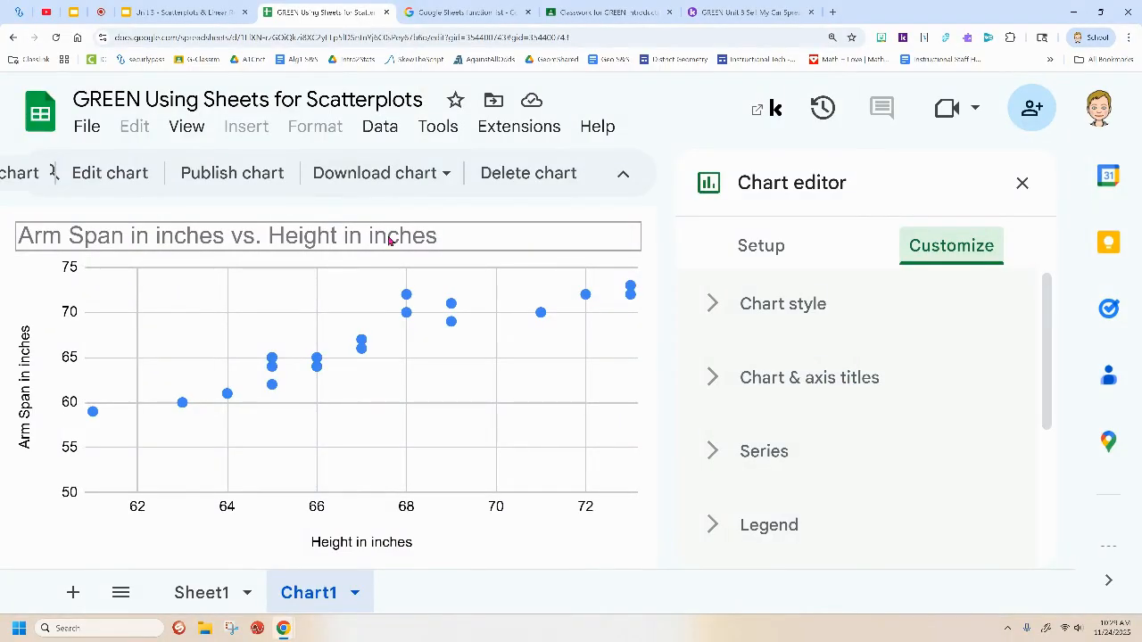
pyautogui.click(714, 453)
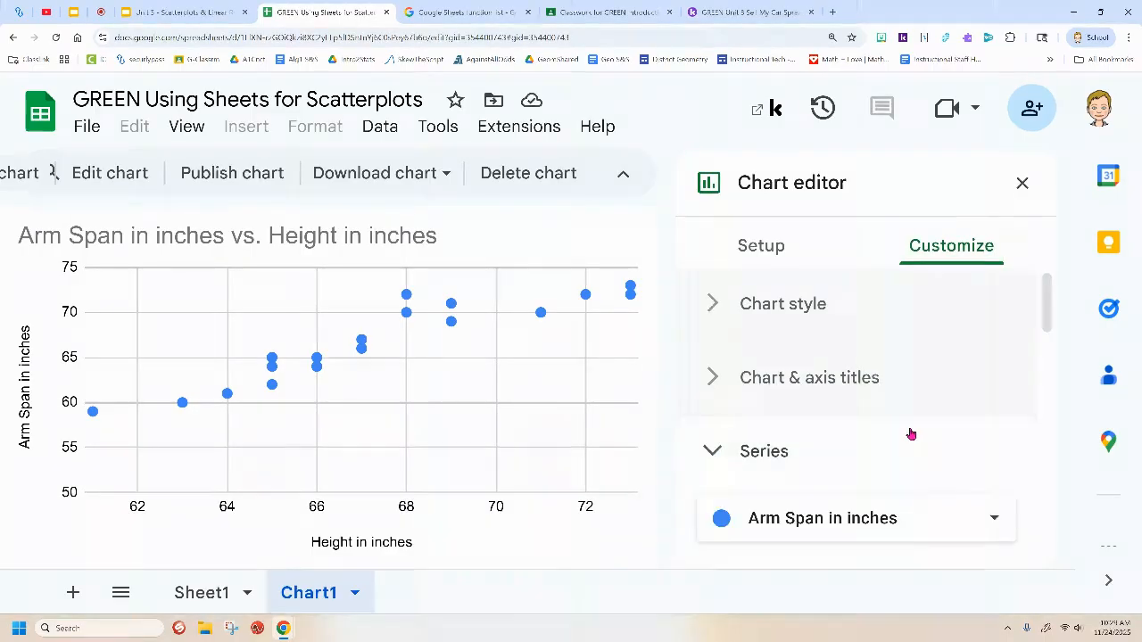
pyautogui.scroll(-3, 913, 433)
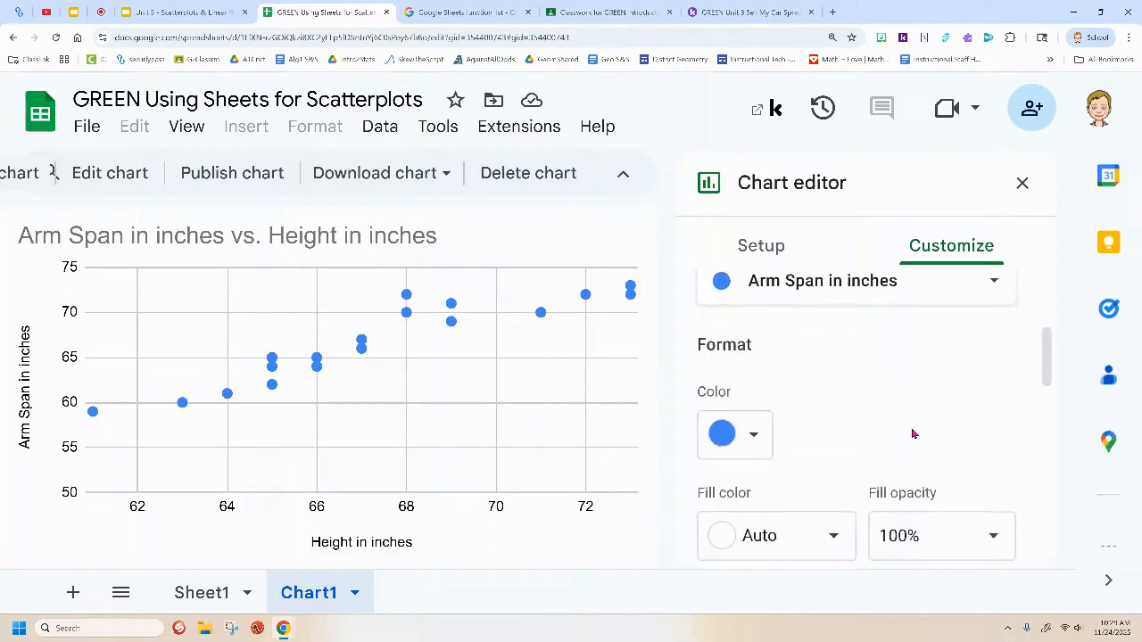
pyautogui.scroll(-4, 913, 434)
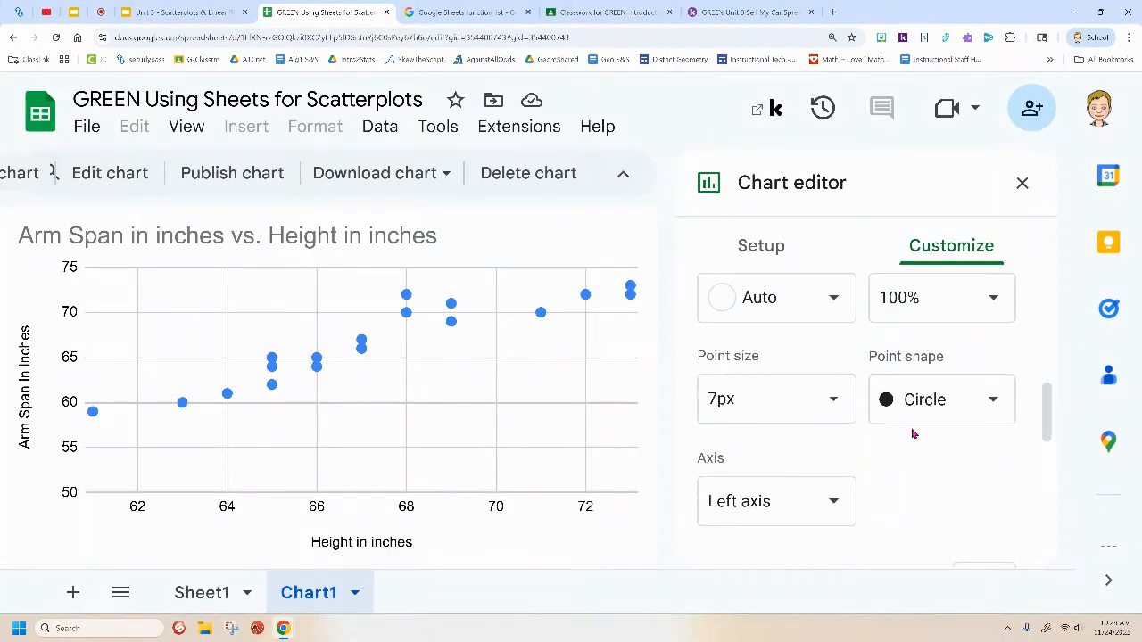
pyautogui.scroll(-4, 914, 435)
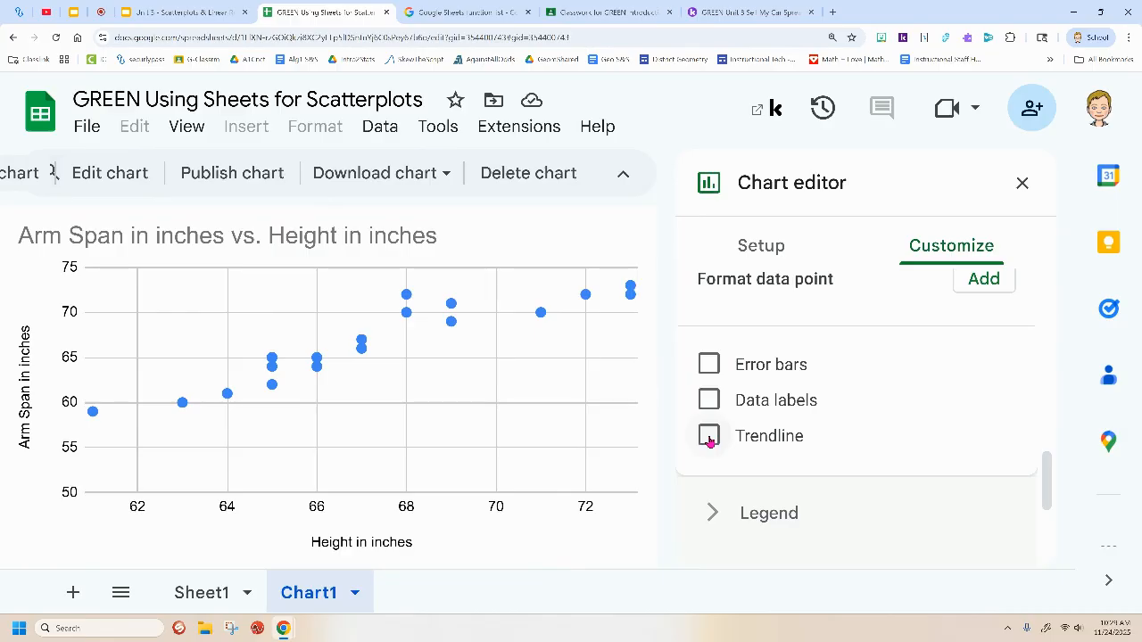
pyautogui.click(709, 437)
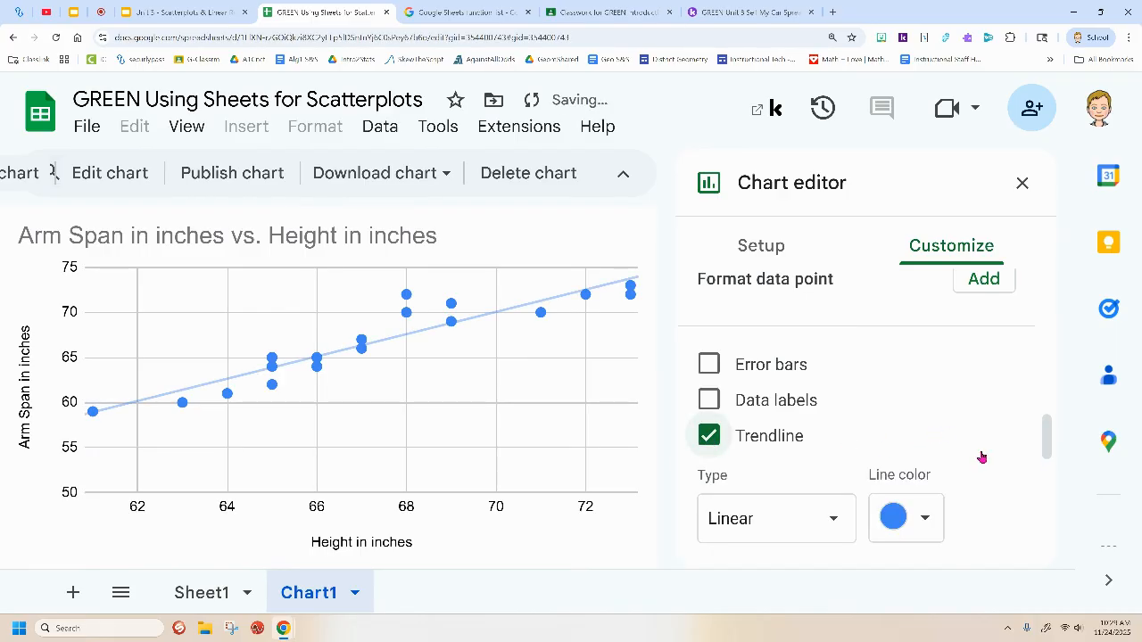
# Try the Exponential and Logarithmic trendline types, and return the trendline type to Linear.
pyautogui.moveTo(1045, 438); pyautogui.dragTo(1043, 471)
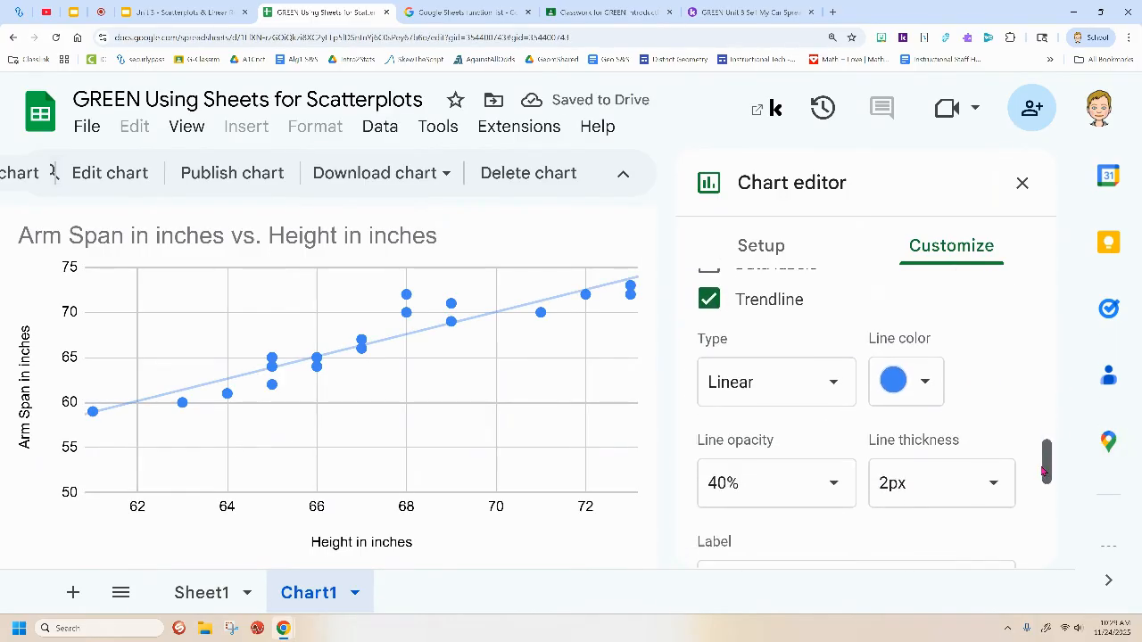
pyautogui.click(807, 380)
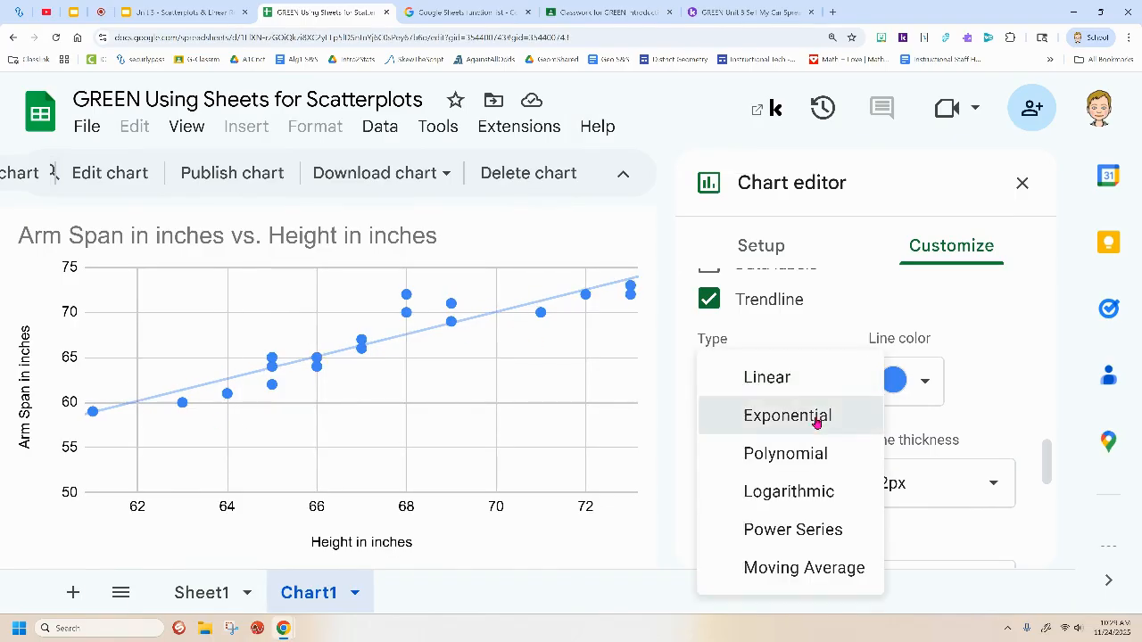
pyautogui.click(817, 420)
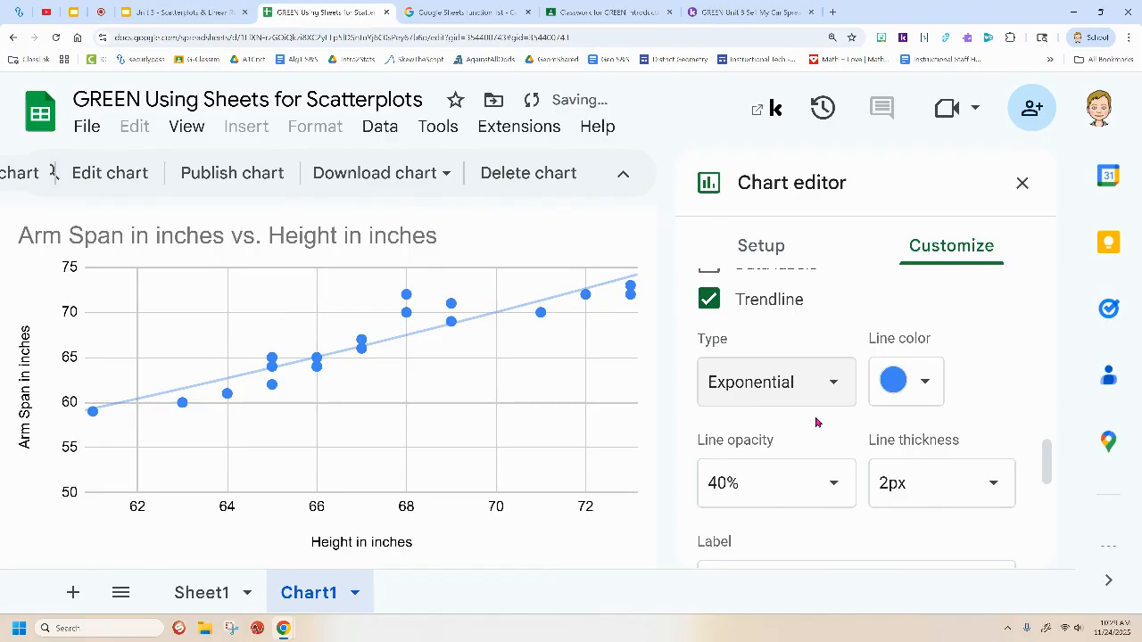
pyautogui.click(820, 399)
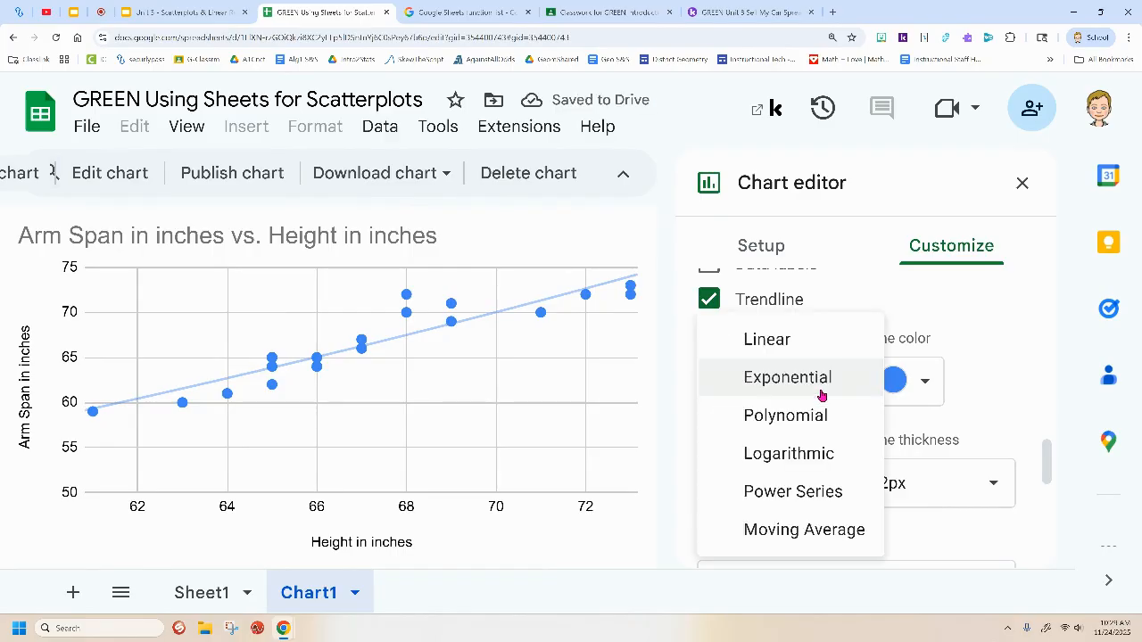
pyautogui.click(806, 458)
pyautogui.click(821, 388)
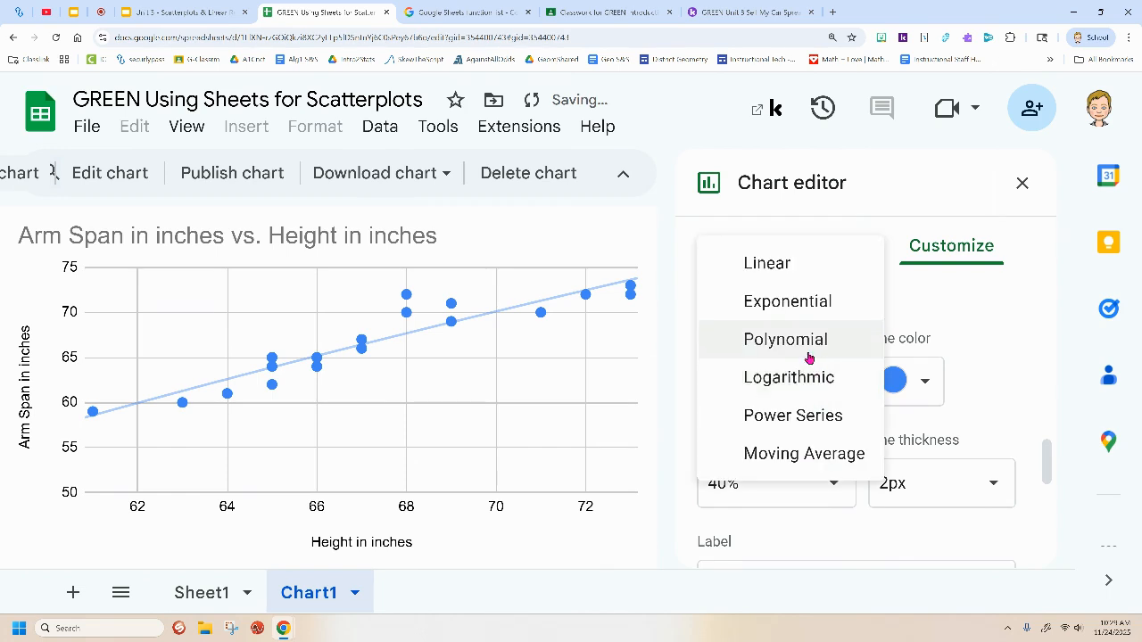
pyautogui.click(796, 280)
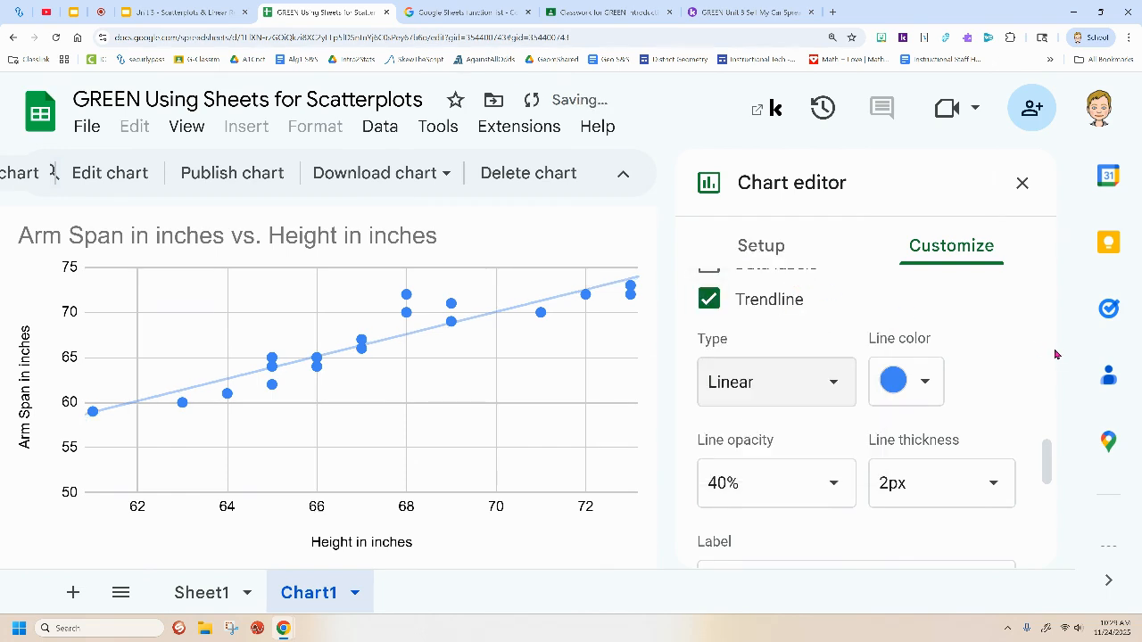
# Label the trendline with its equation using the Use Equation option.
pyautogui.scroll(-2, 1017, 359)
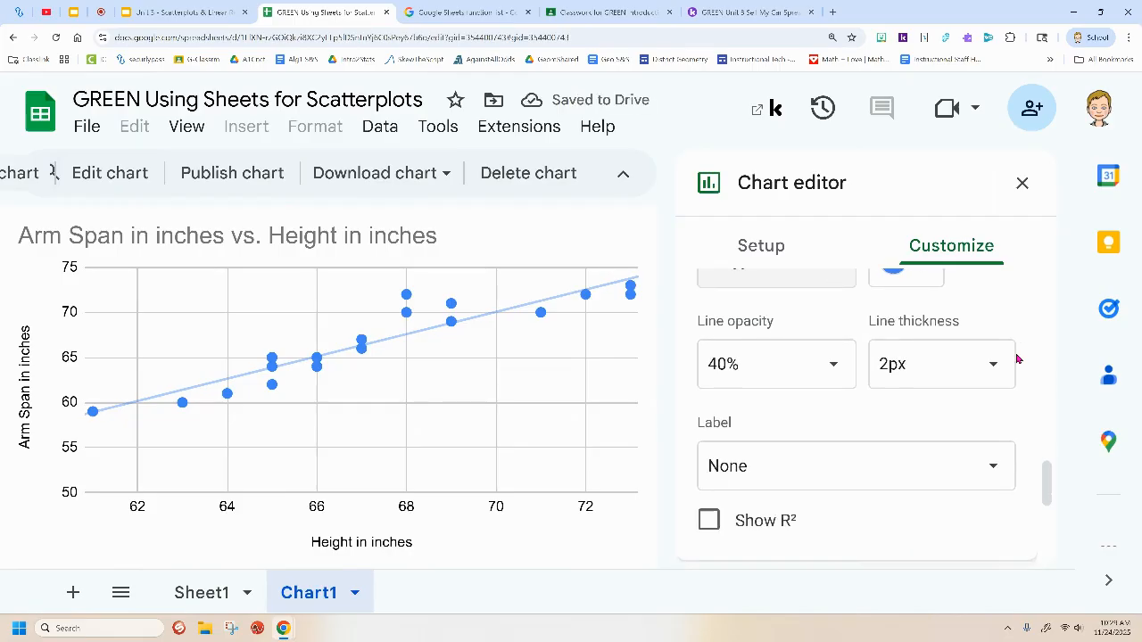
pyautogui.click(976, 468)
pyautogui.click(789, 538)
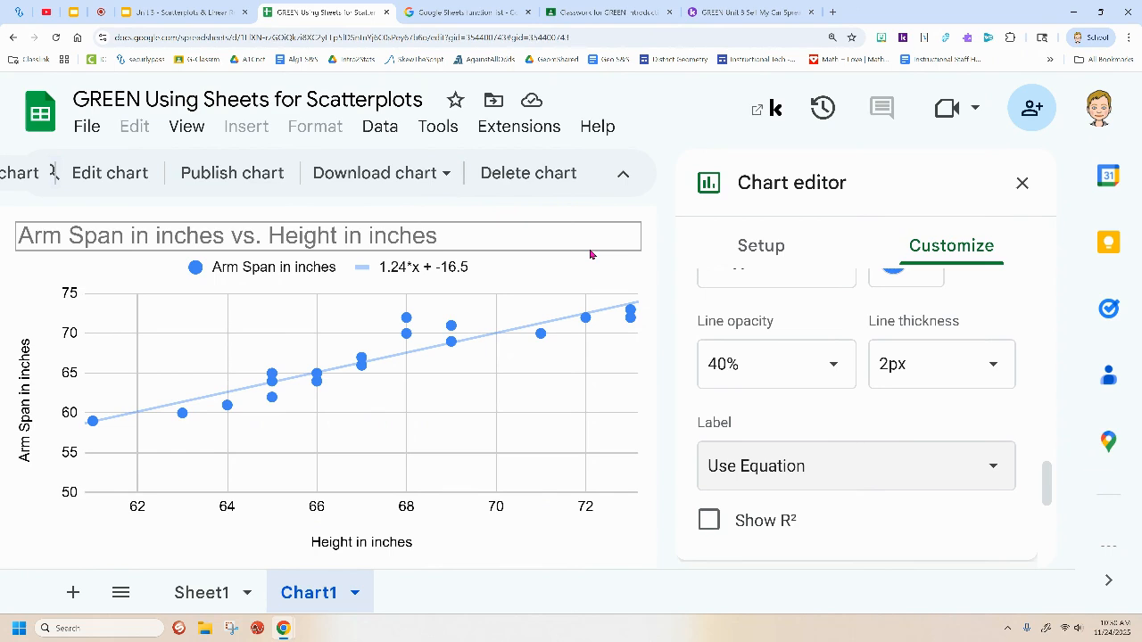
# Try showing R² for the trendline and turn it off again.
pyautogui.click(711, 522)
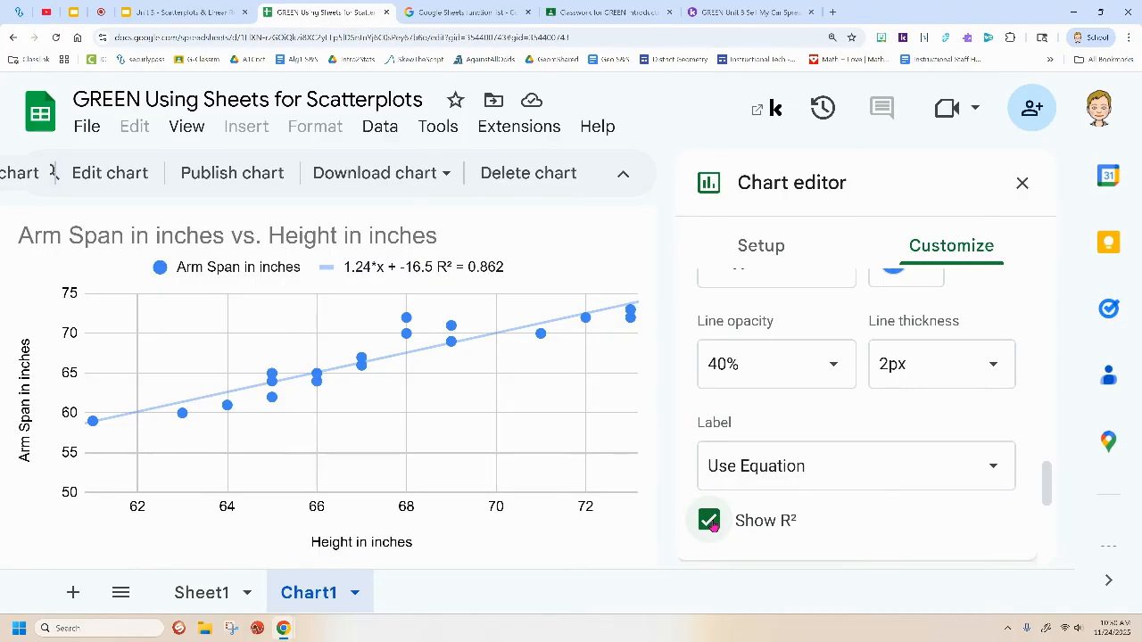
pyautogui.click(710, 522)
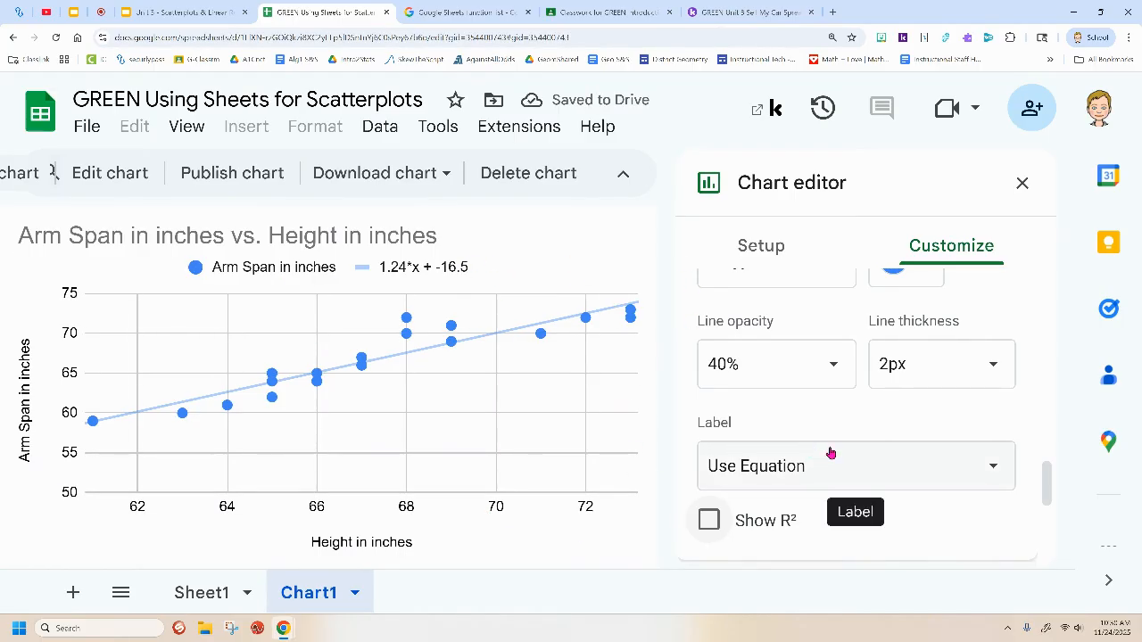
pyautogui.scroll(-2, 854, 455)
pyautogui.scroll(4, 880, 456)
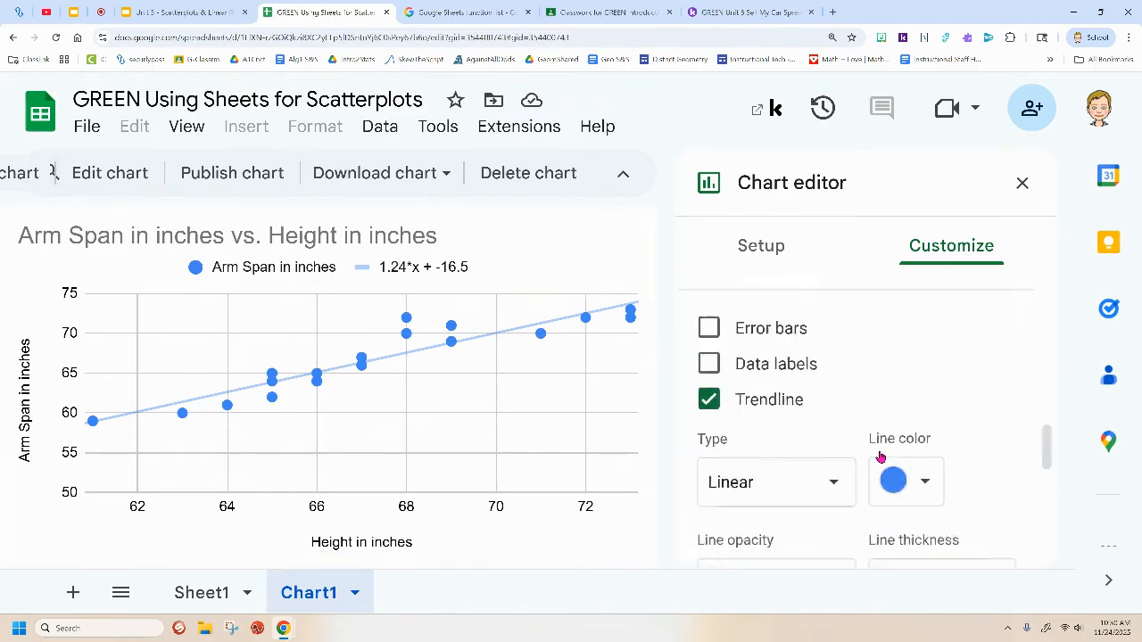
pyautogui.scroll(6, 880, 457)
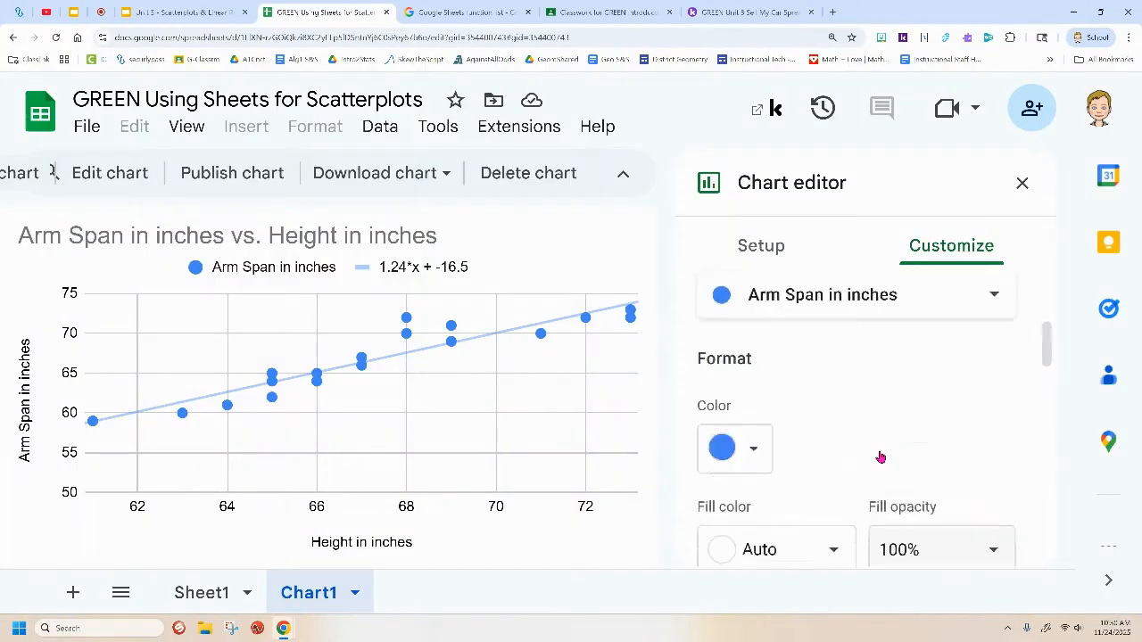
pyautogui.scroll(2, 880, 457)
pyautogui.scroll(-5, 880, 457)
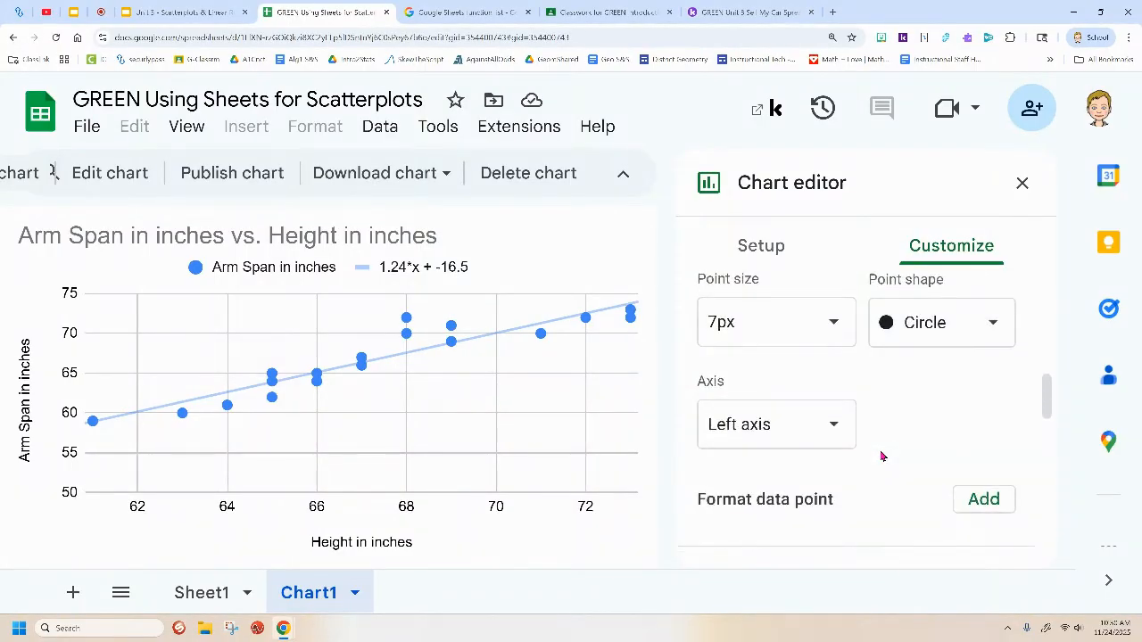
pyautogui.scroll(-3, 881, 456)
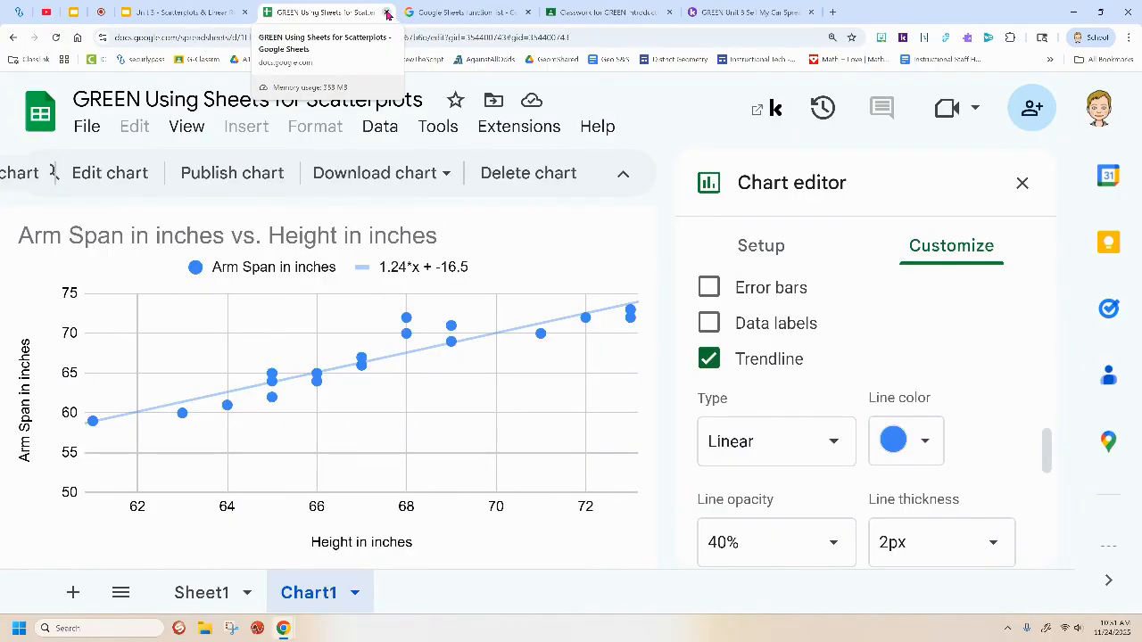
# Close the scatterplot spreadsheet and switch to the Scatterplots & Linear slide presentation.
pyautogui.click(386, 14)
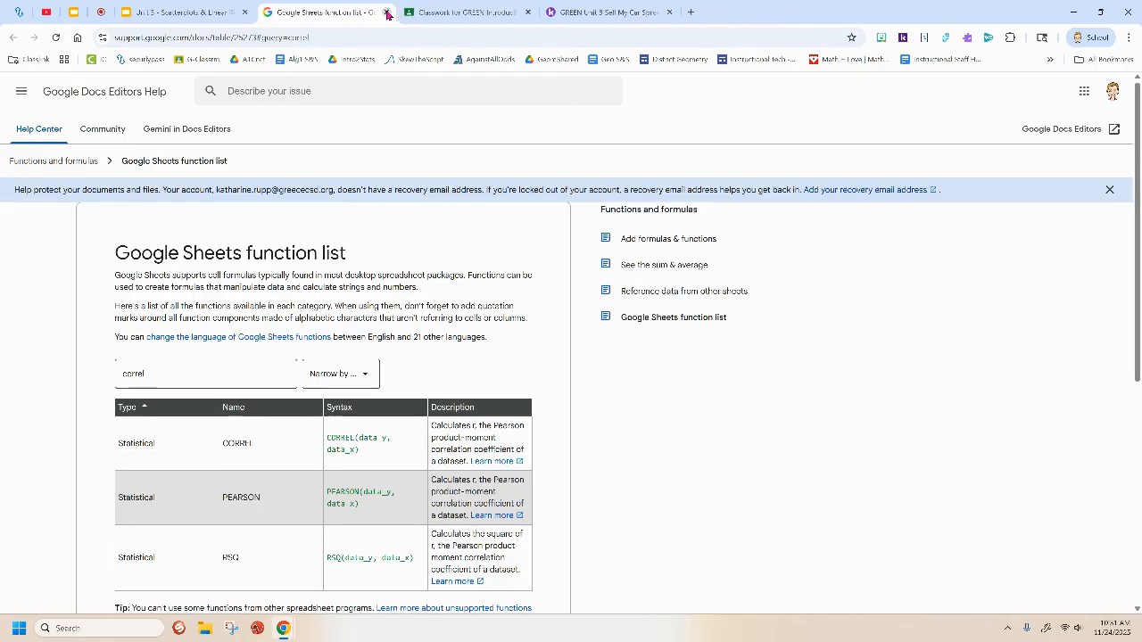
pyautogui.click(202, 12)
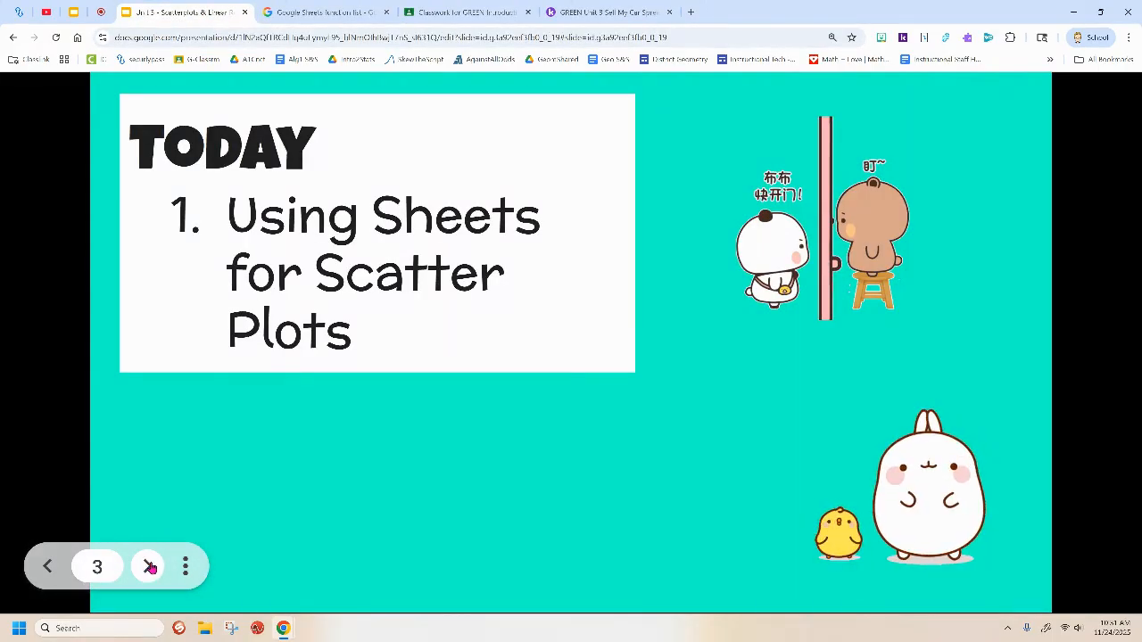